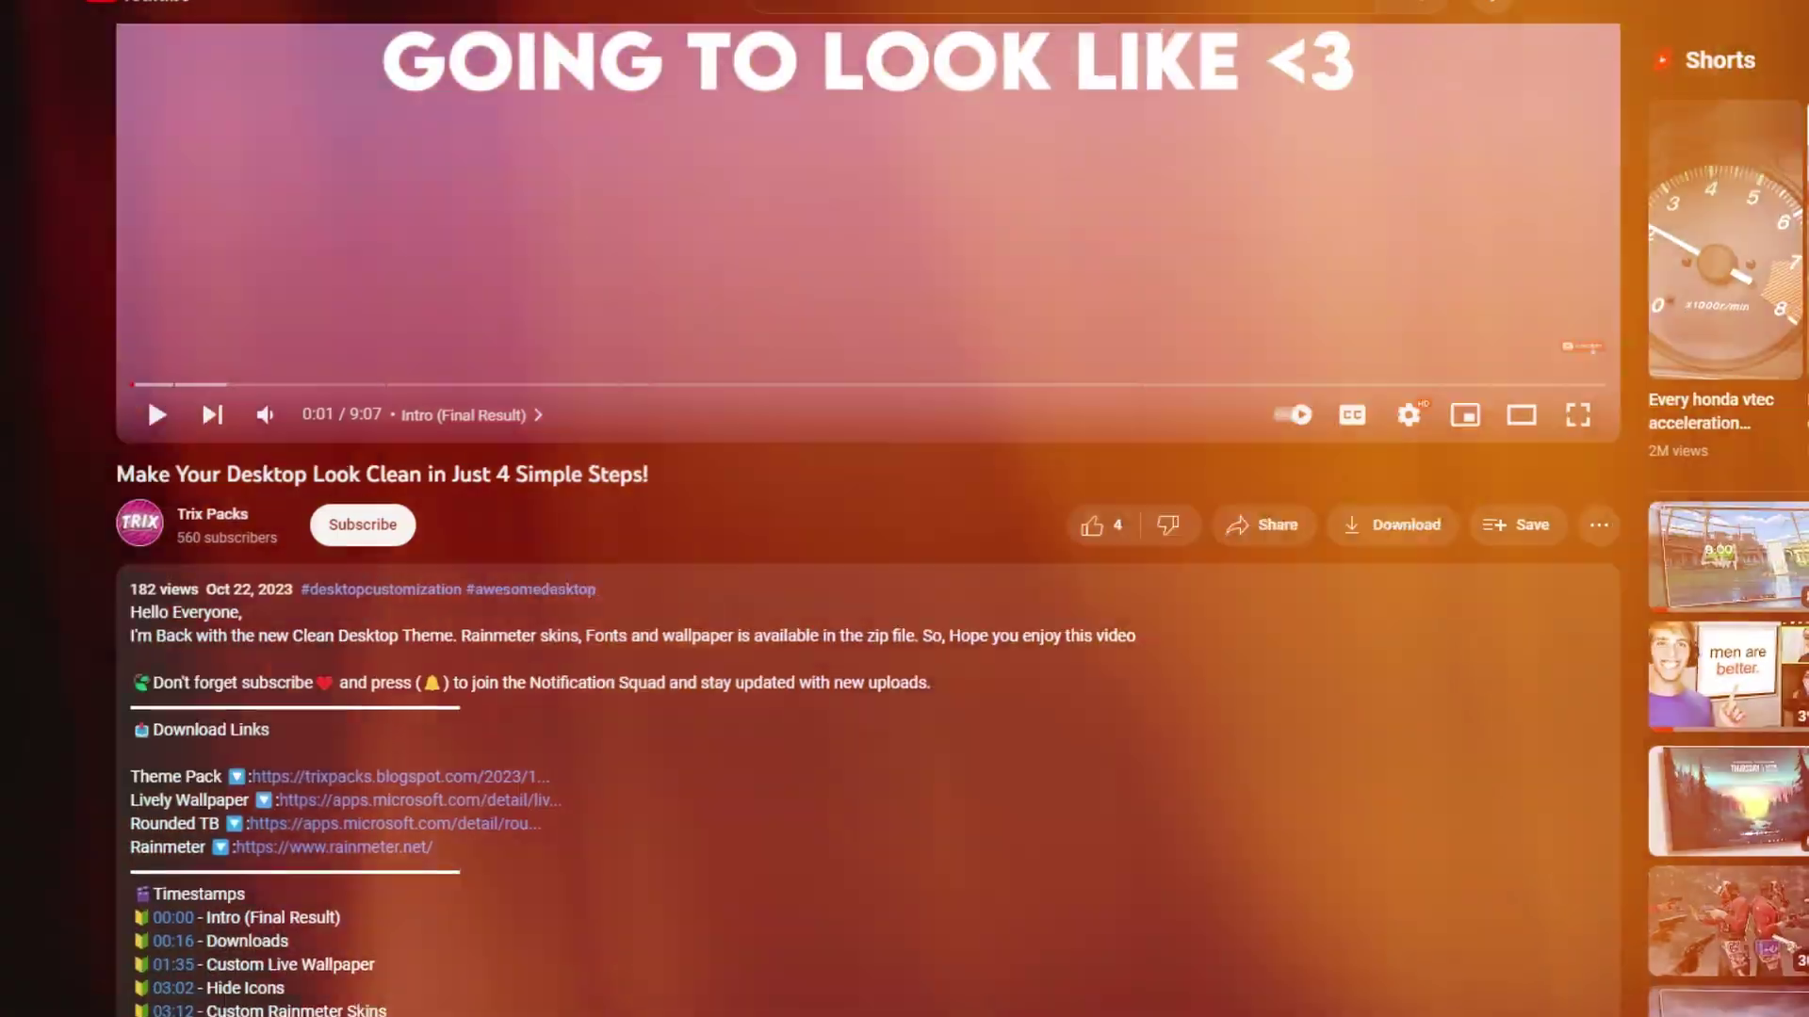
Open the Theme Pack download link from the video's description
{"action": "scroll", "coordinate": [153, 89], "scroll_direction": "down", "scroll_amount": 3}
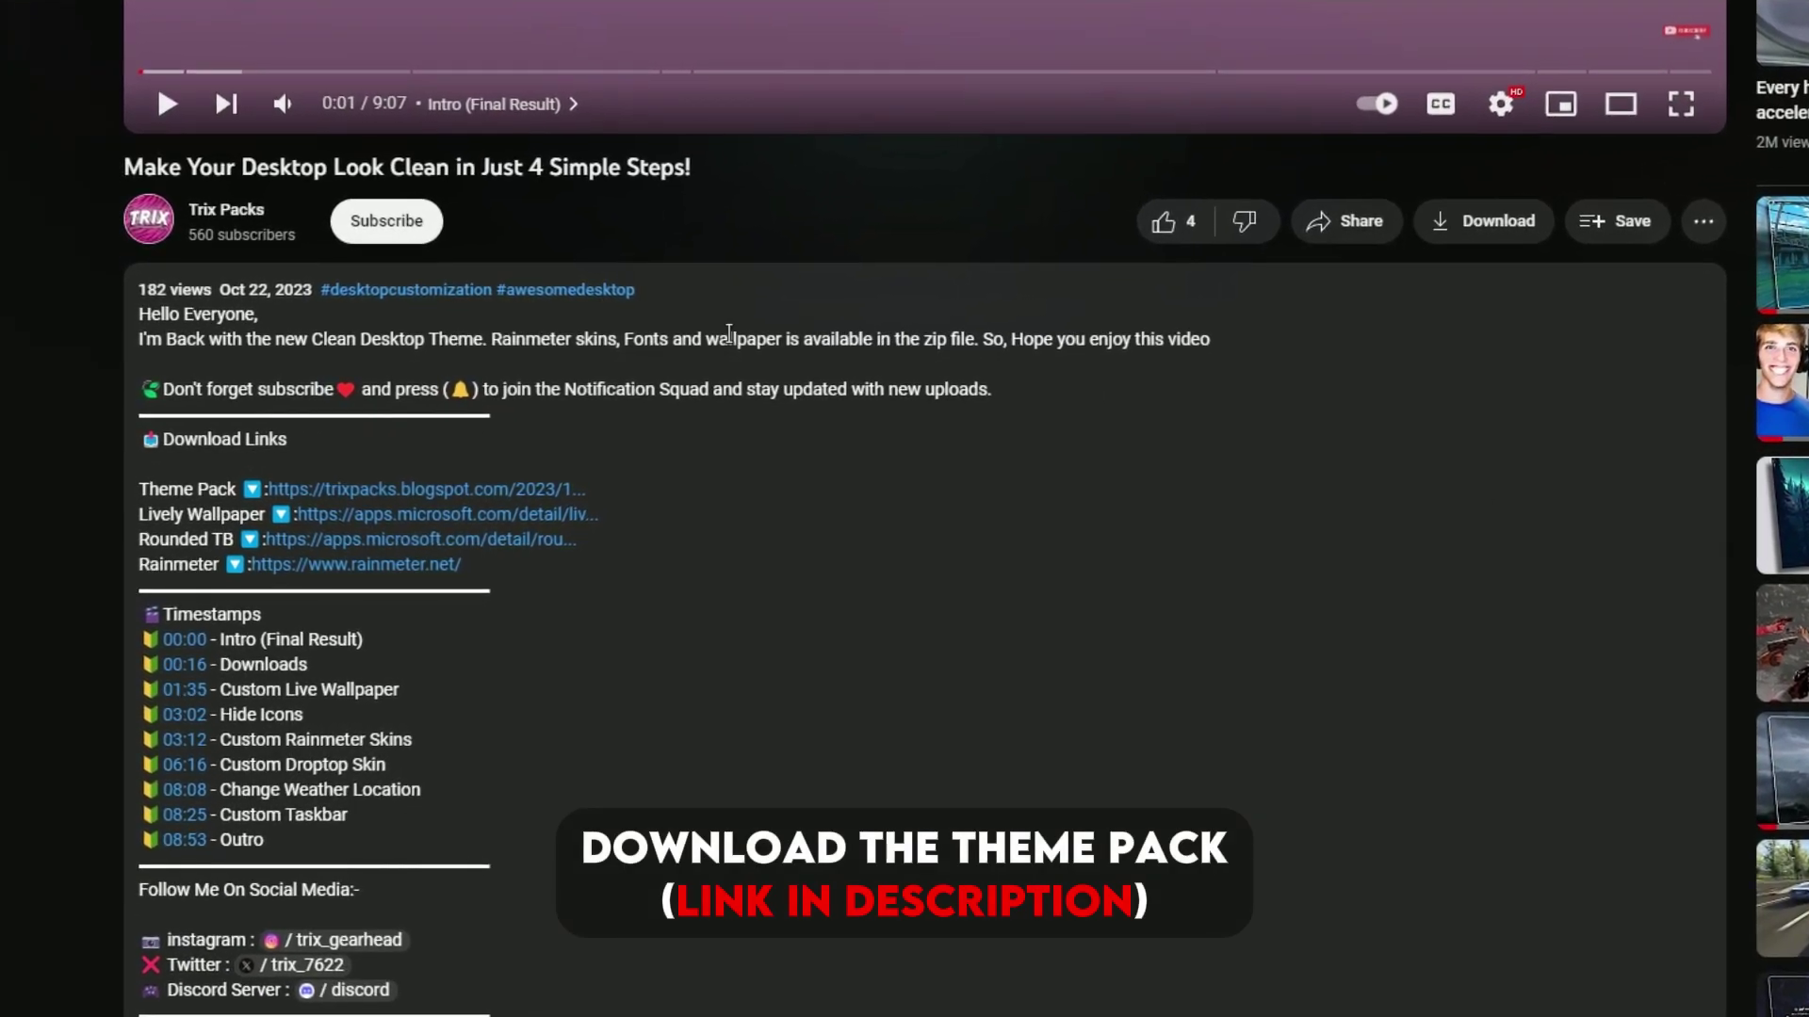
{"action": "left_click_drag", "start_coordinate": [138, 488], "coordinate": [232, 493]}
{"action": "left_click", "coordinate": [246, 499]}
{"action": "left_click", "coordinate": [456, 501]}
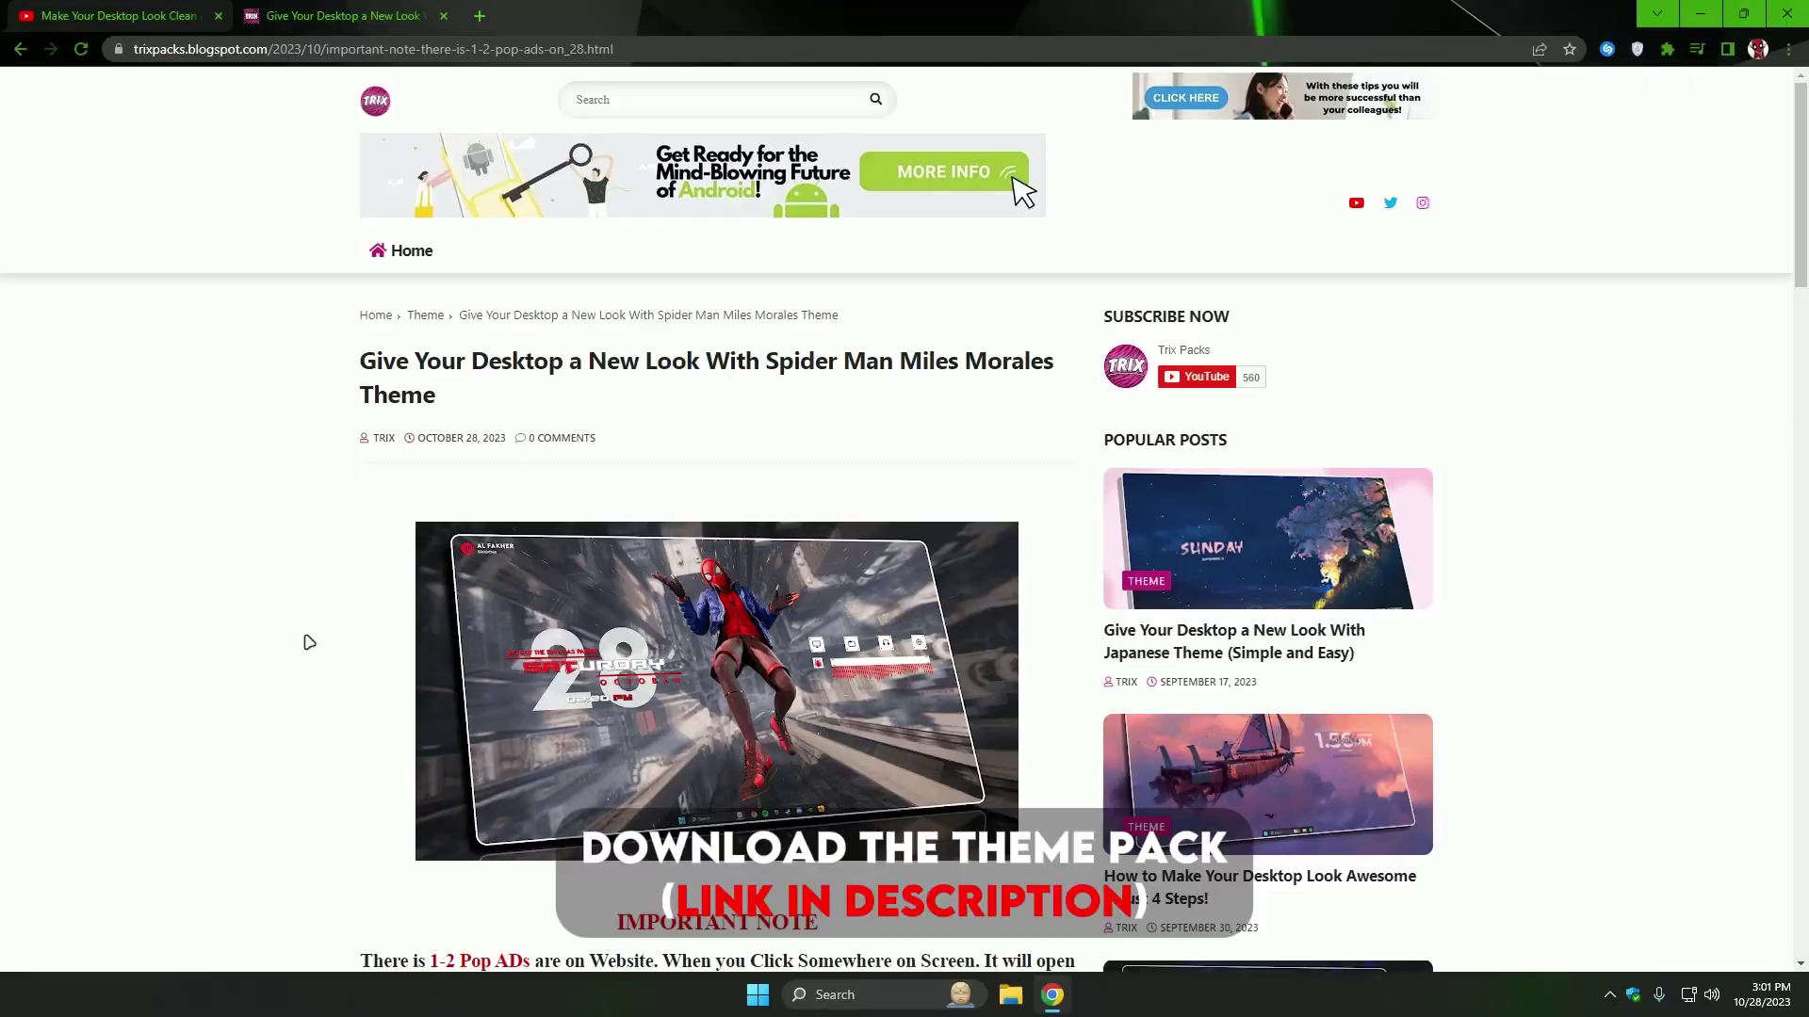
Open the pack's download link from the blog post, getting rid of the pop-up ad tab
{"action": "left_click_drag", "start_coordinate": [1801, 254], "coordinate": [1802, 374]}
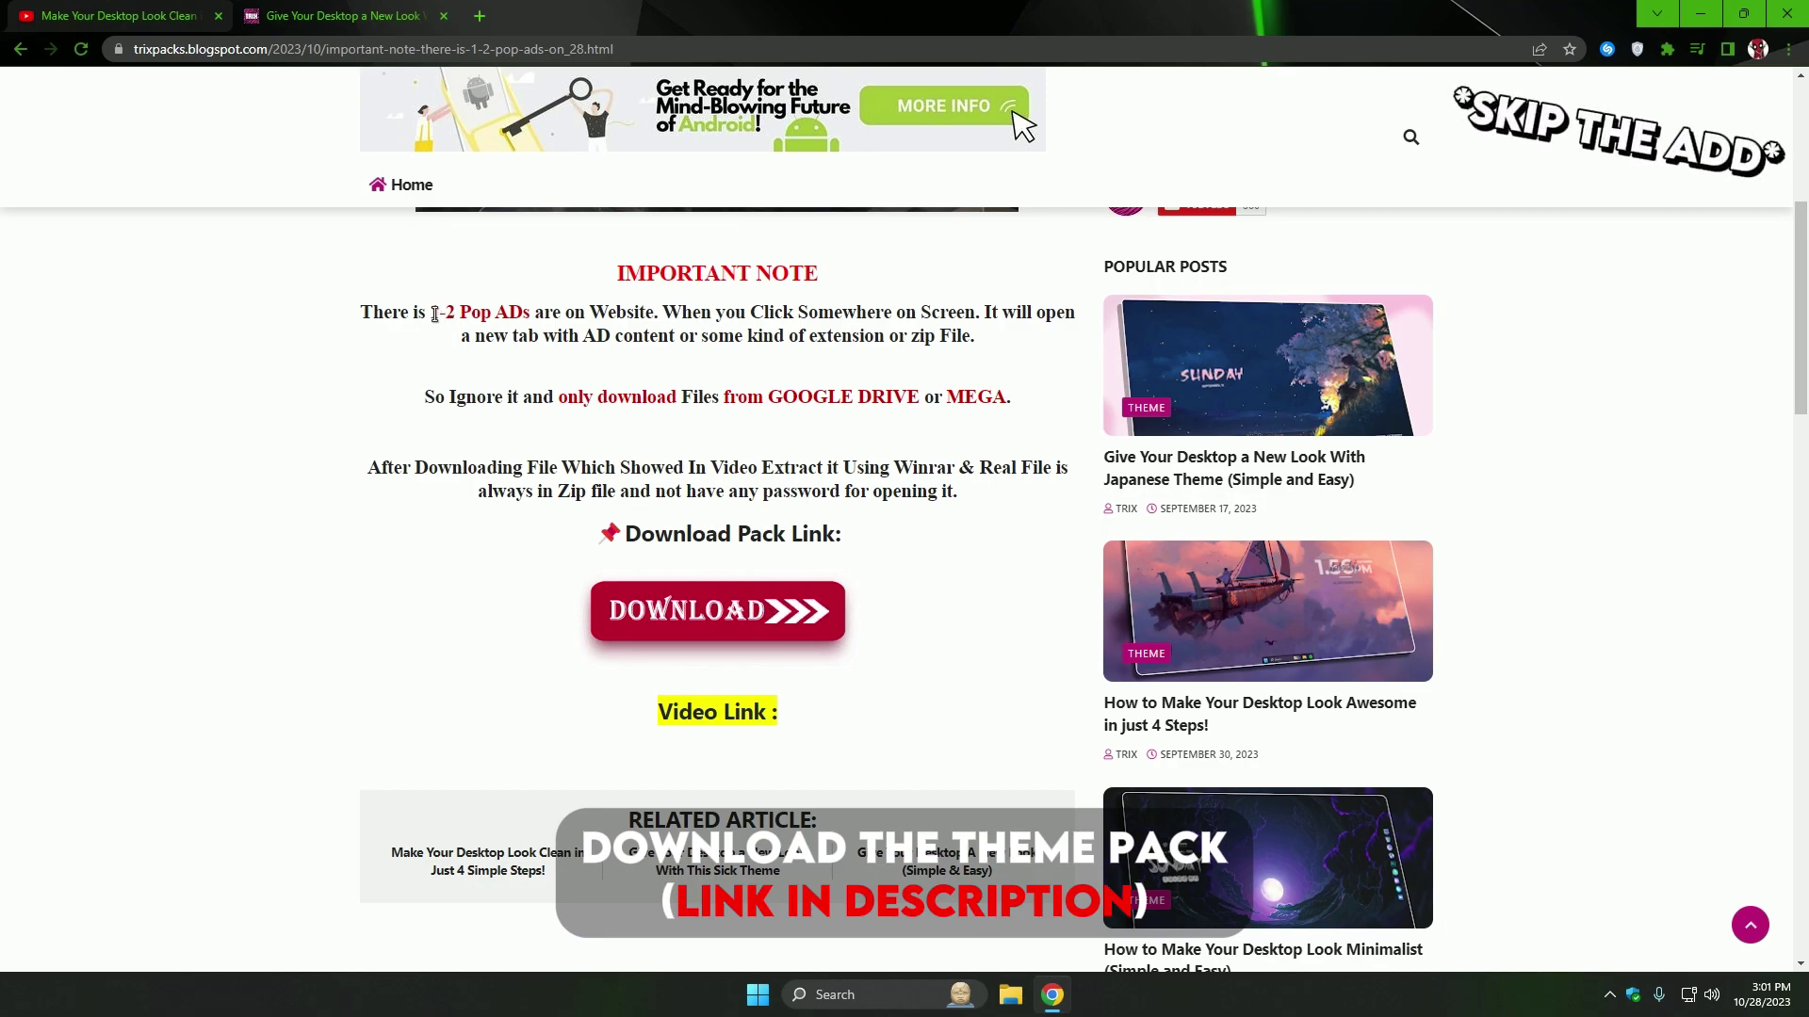
{"action": "left_click", "coordinate": [683, 597]}
{"action": "left_click", "coordinate": [669, 16]}
{"action": "left_click", "coordinate": [728, 618]}
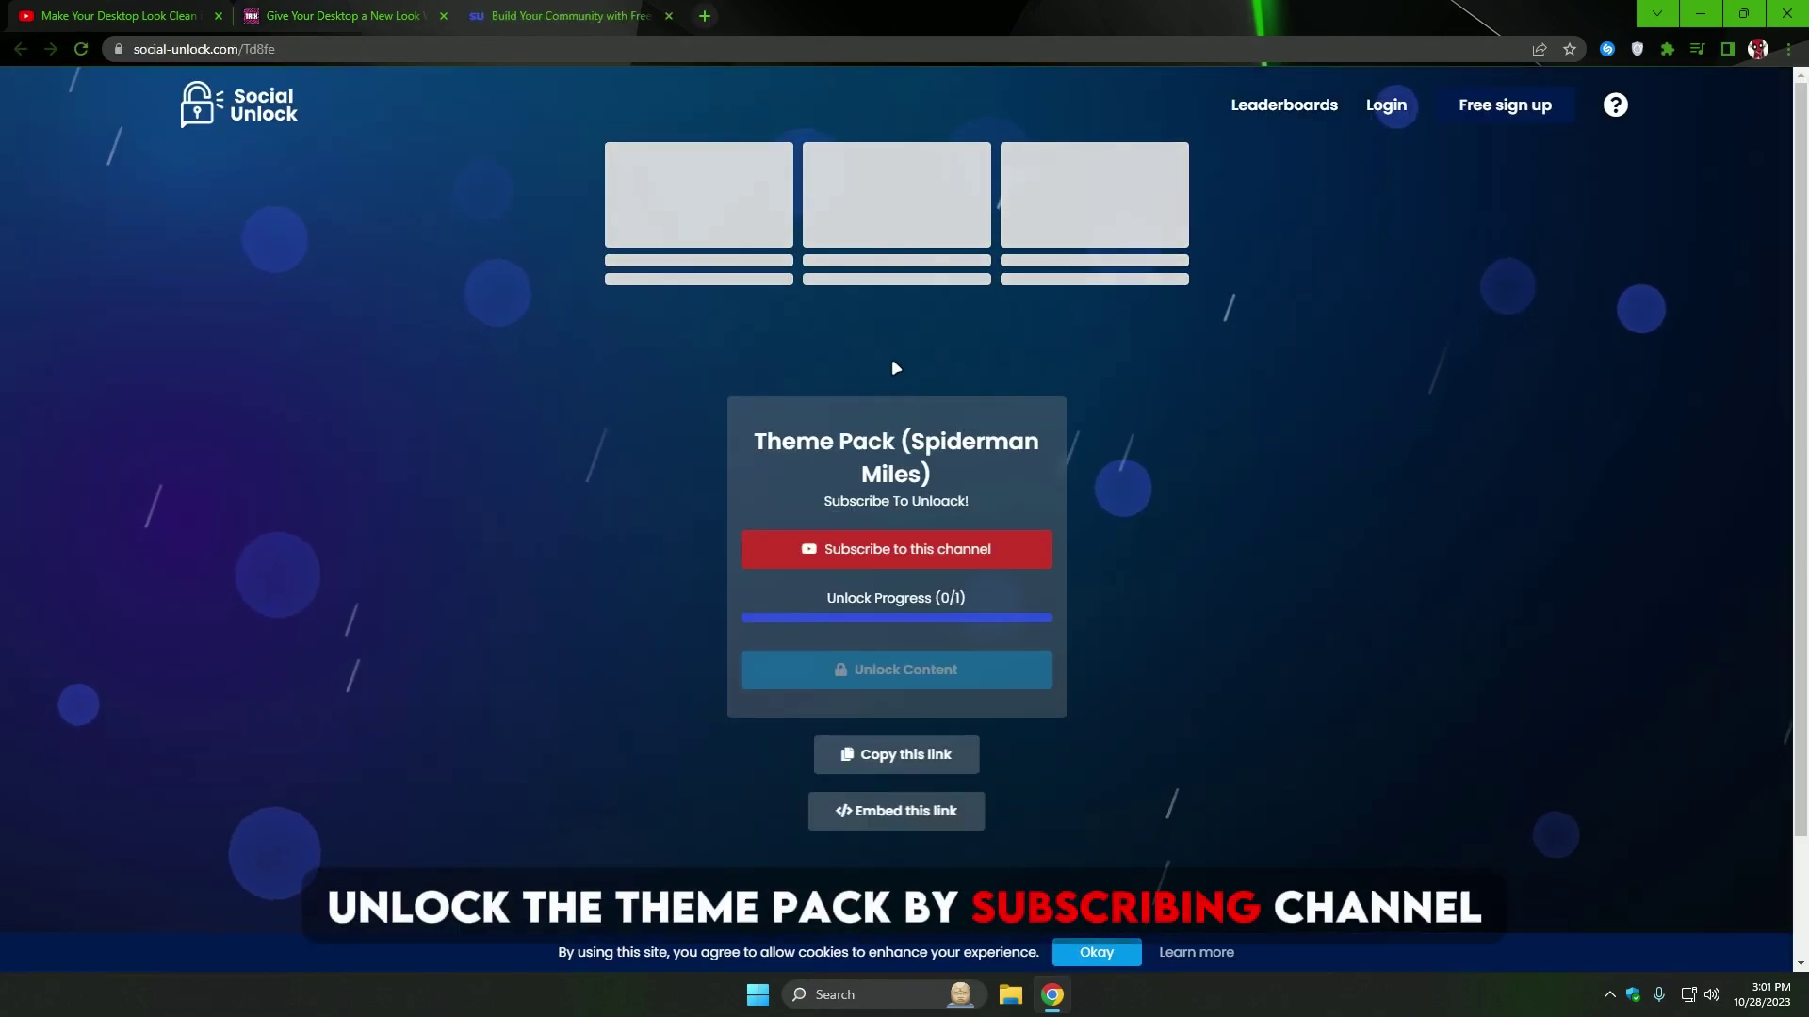
Subscribe to the Trix Packs channel as the unlock page requires, and close the channel's tab
{"action": "left_click", "coordinate": [900, 551]}
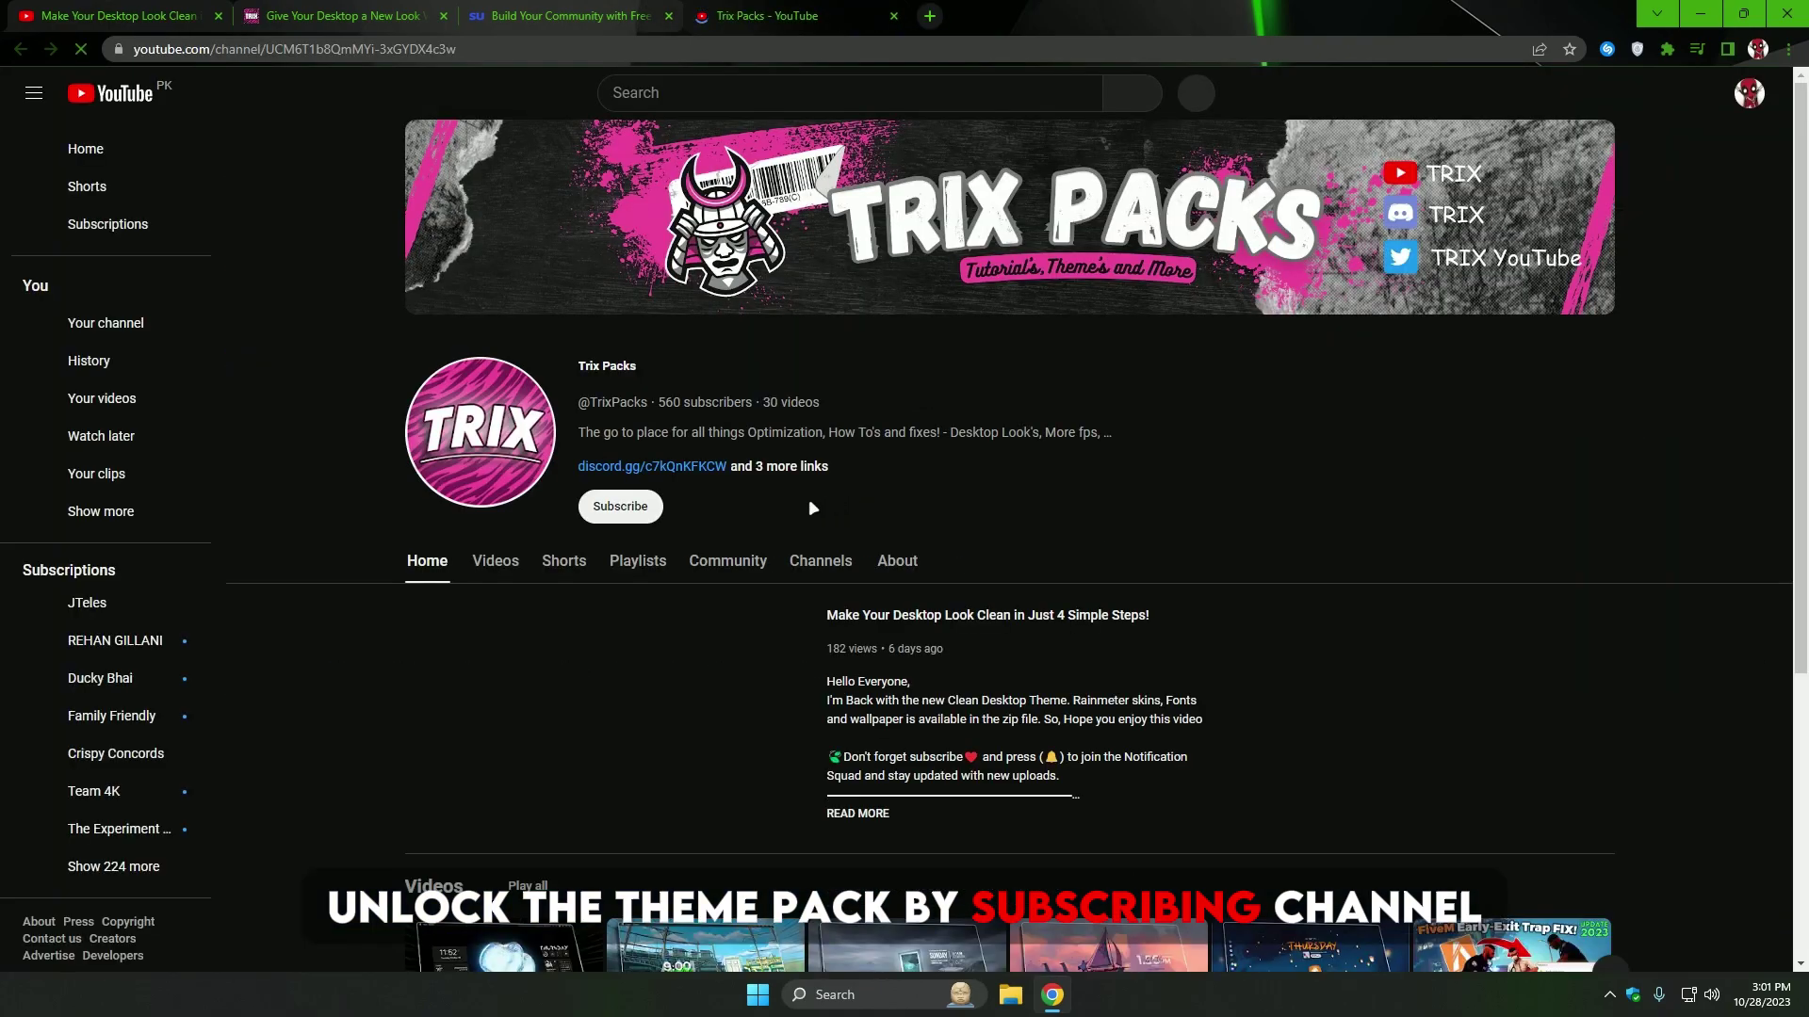
{"action": "left_click", "coordinate": [631, 509]}
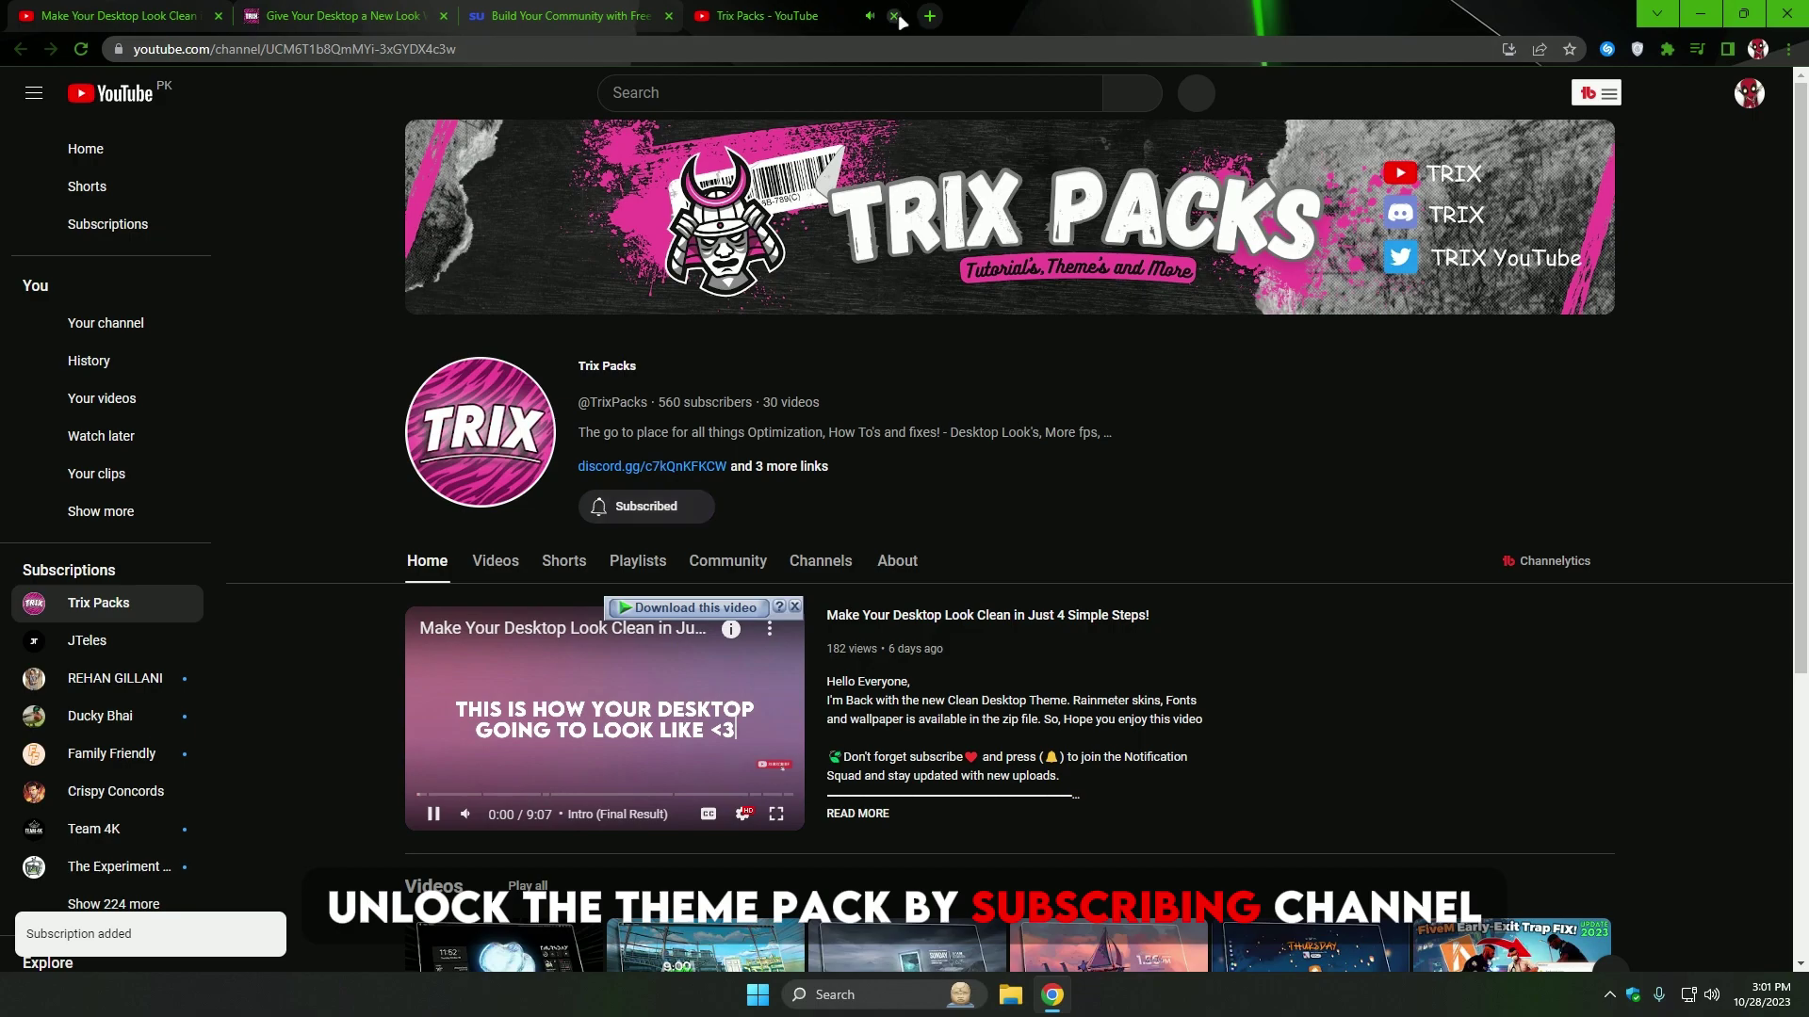
{"action": "left_click", "coordinate": [893, 16]}
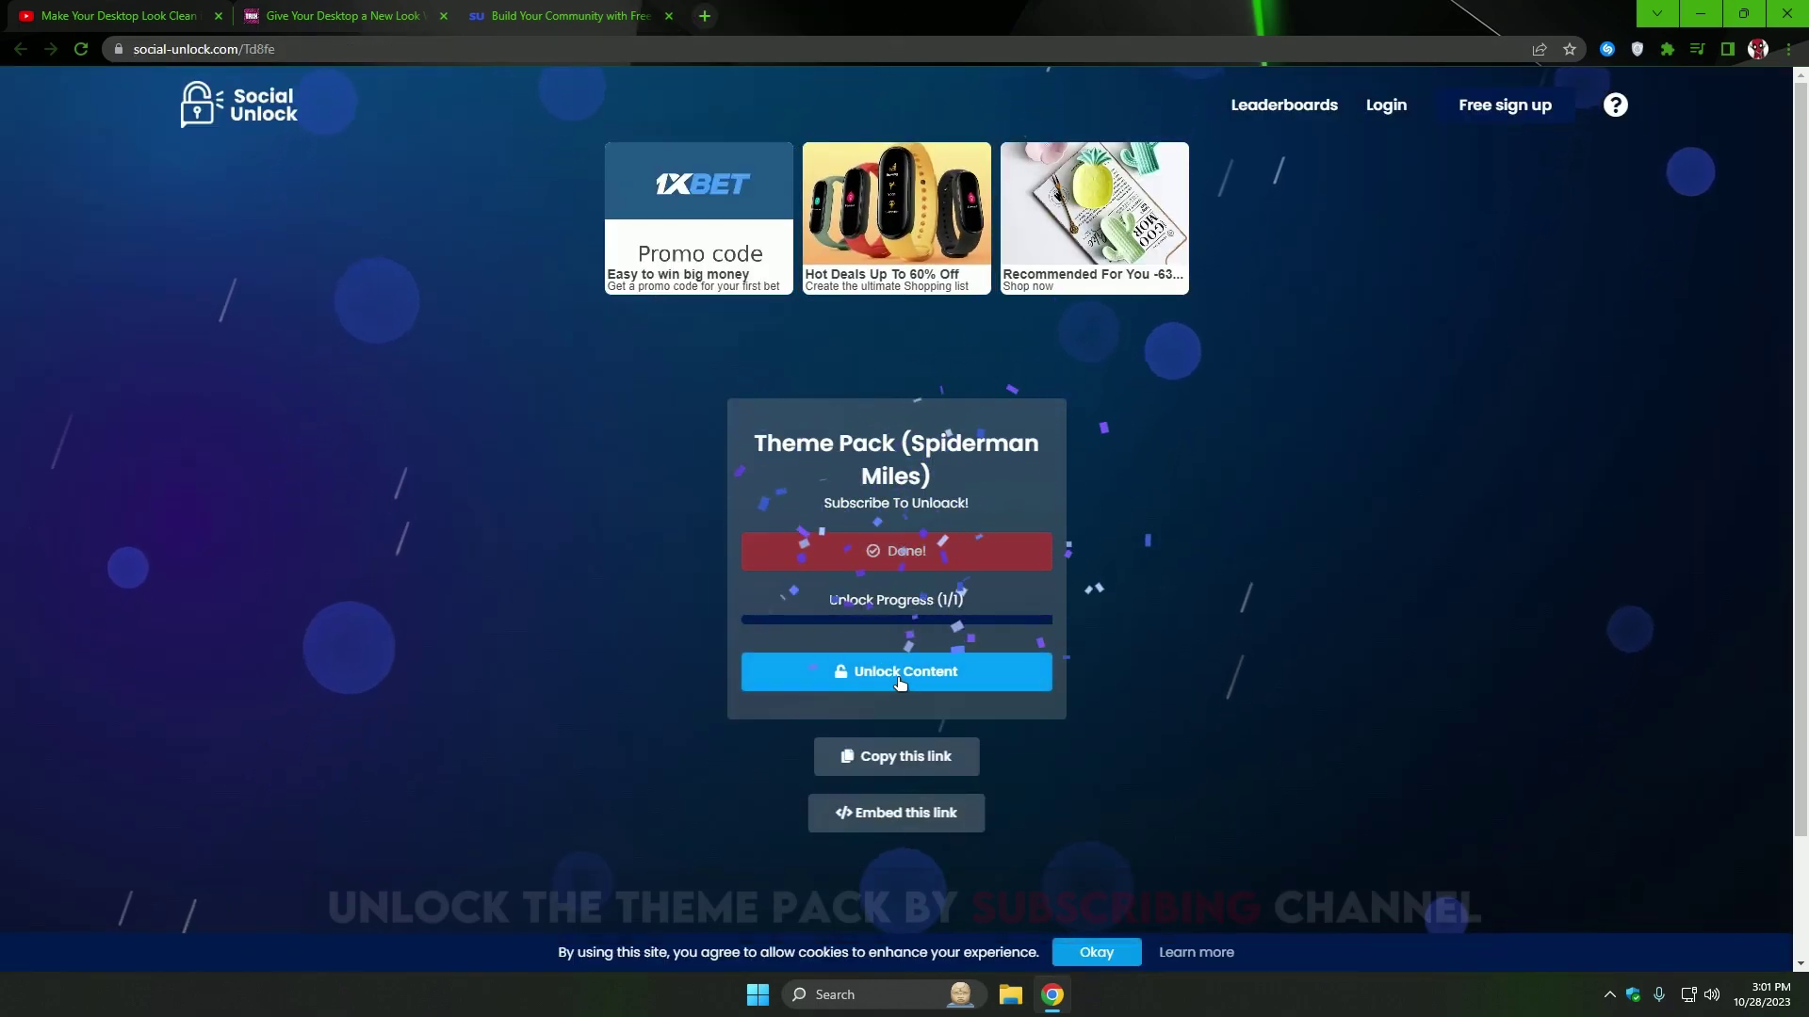
Unlock the Theme Pack (Spiderman Miles) content and download its RAR archive
{"action": "left_click", "coordinate": [904, 674]}
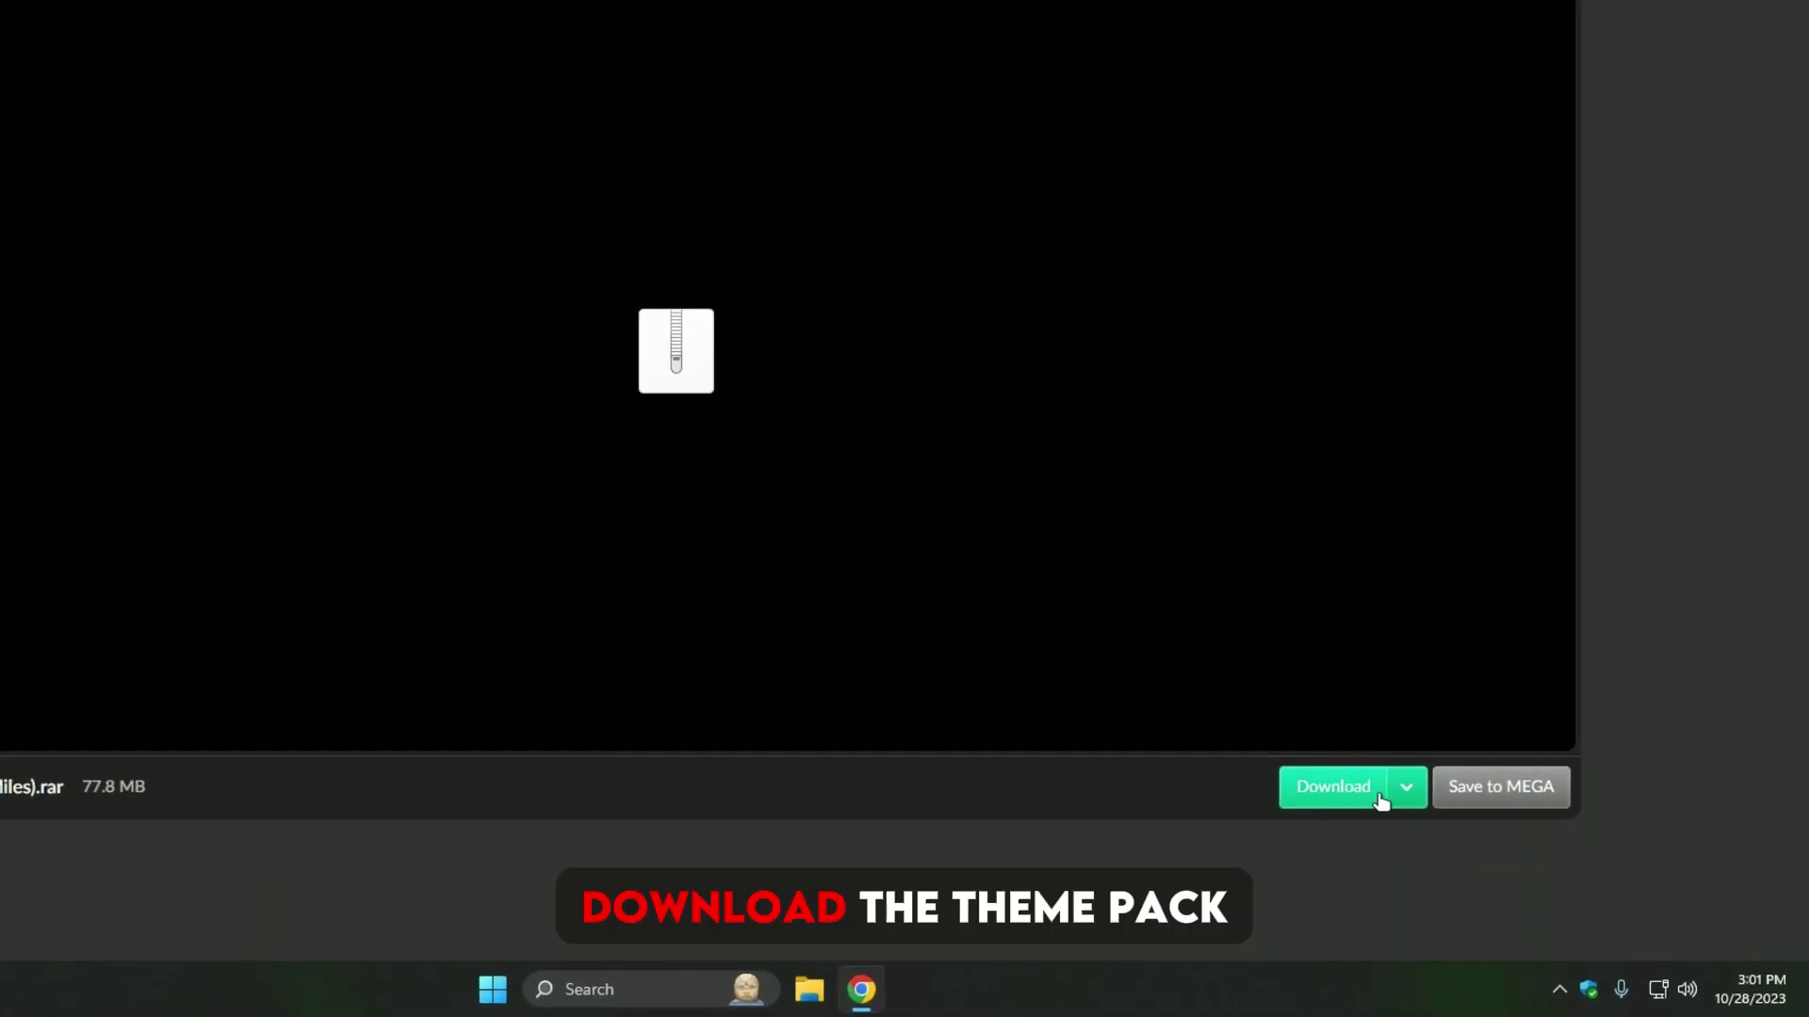
{"action": "left_click", "coordinate": [1381, 801]}
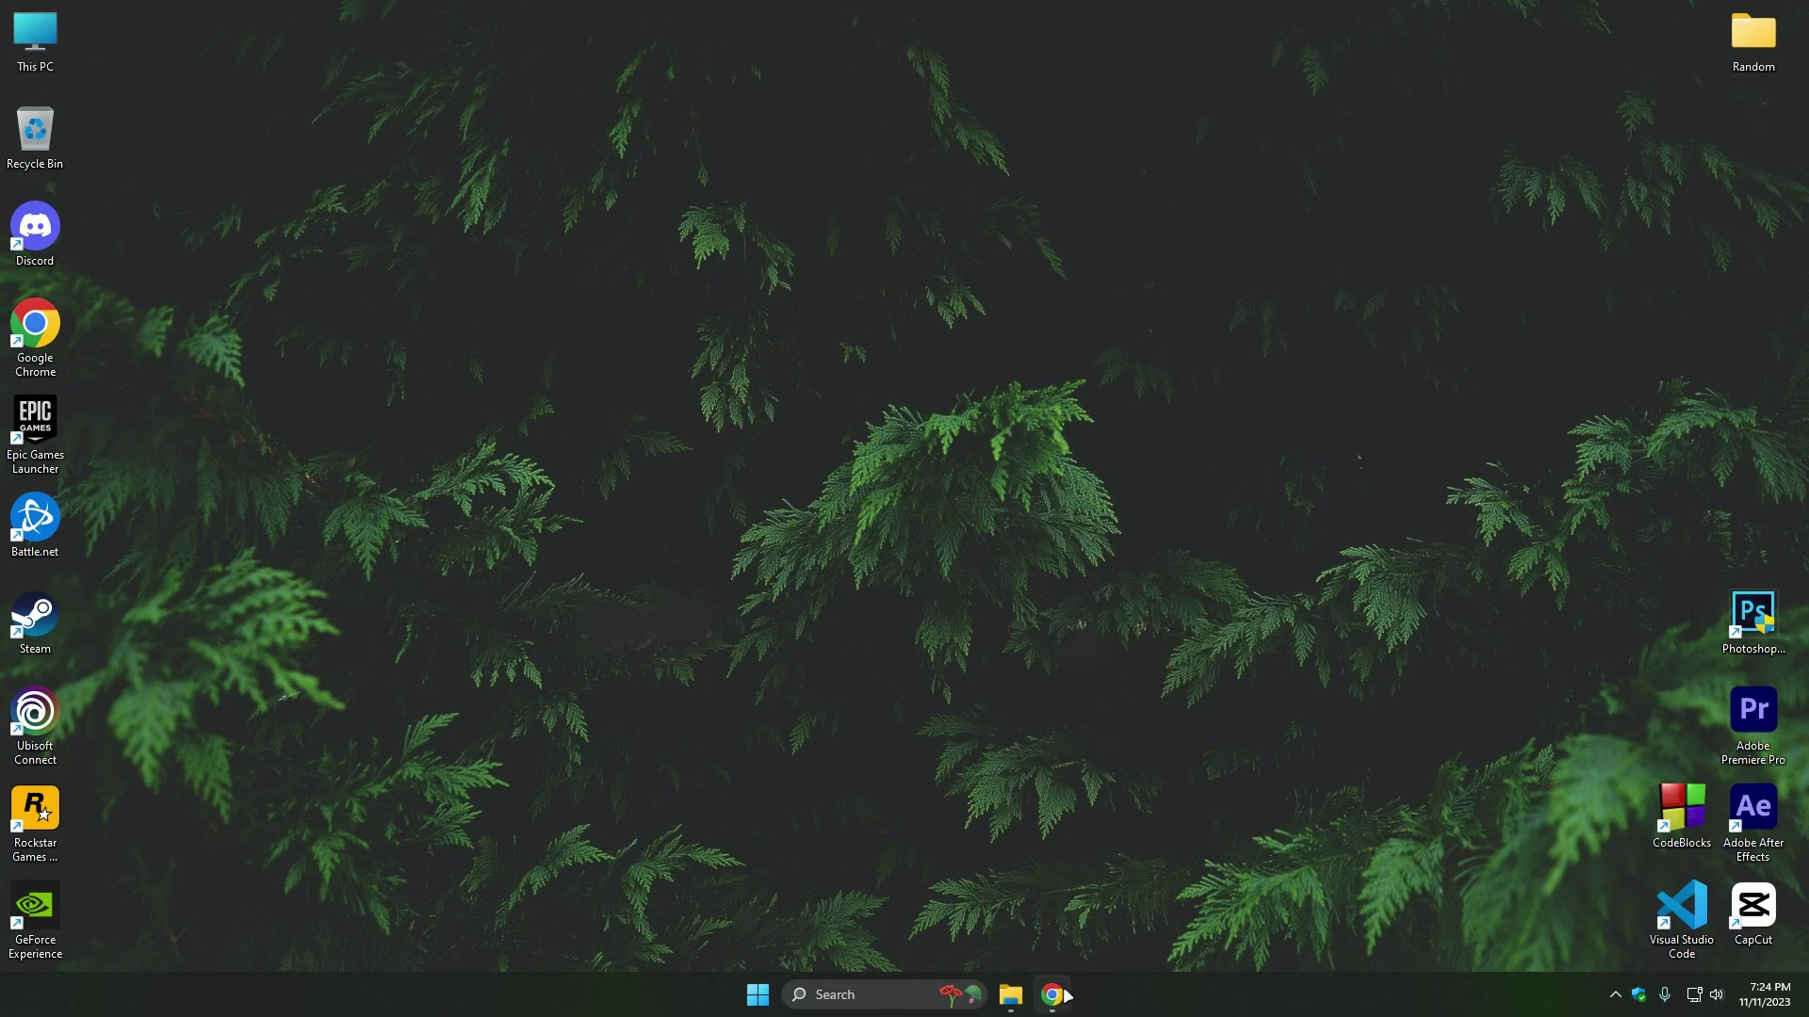
Switch to Chrome and start installing Lively Wallpaper through the Microsoft Store
{"action": "left_click", "coordinate": [1064, 995]}
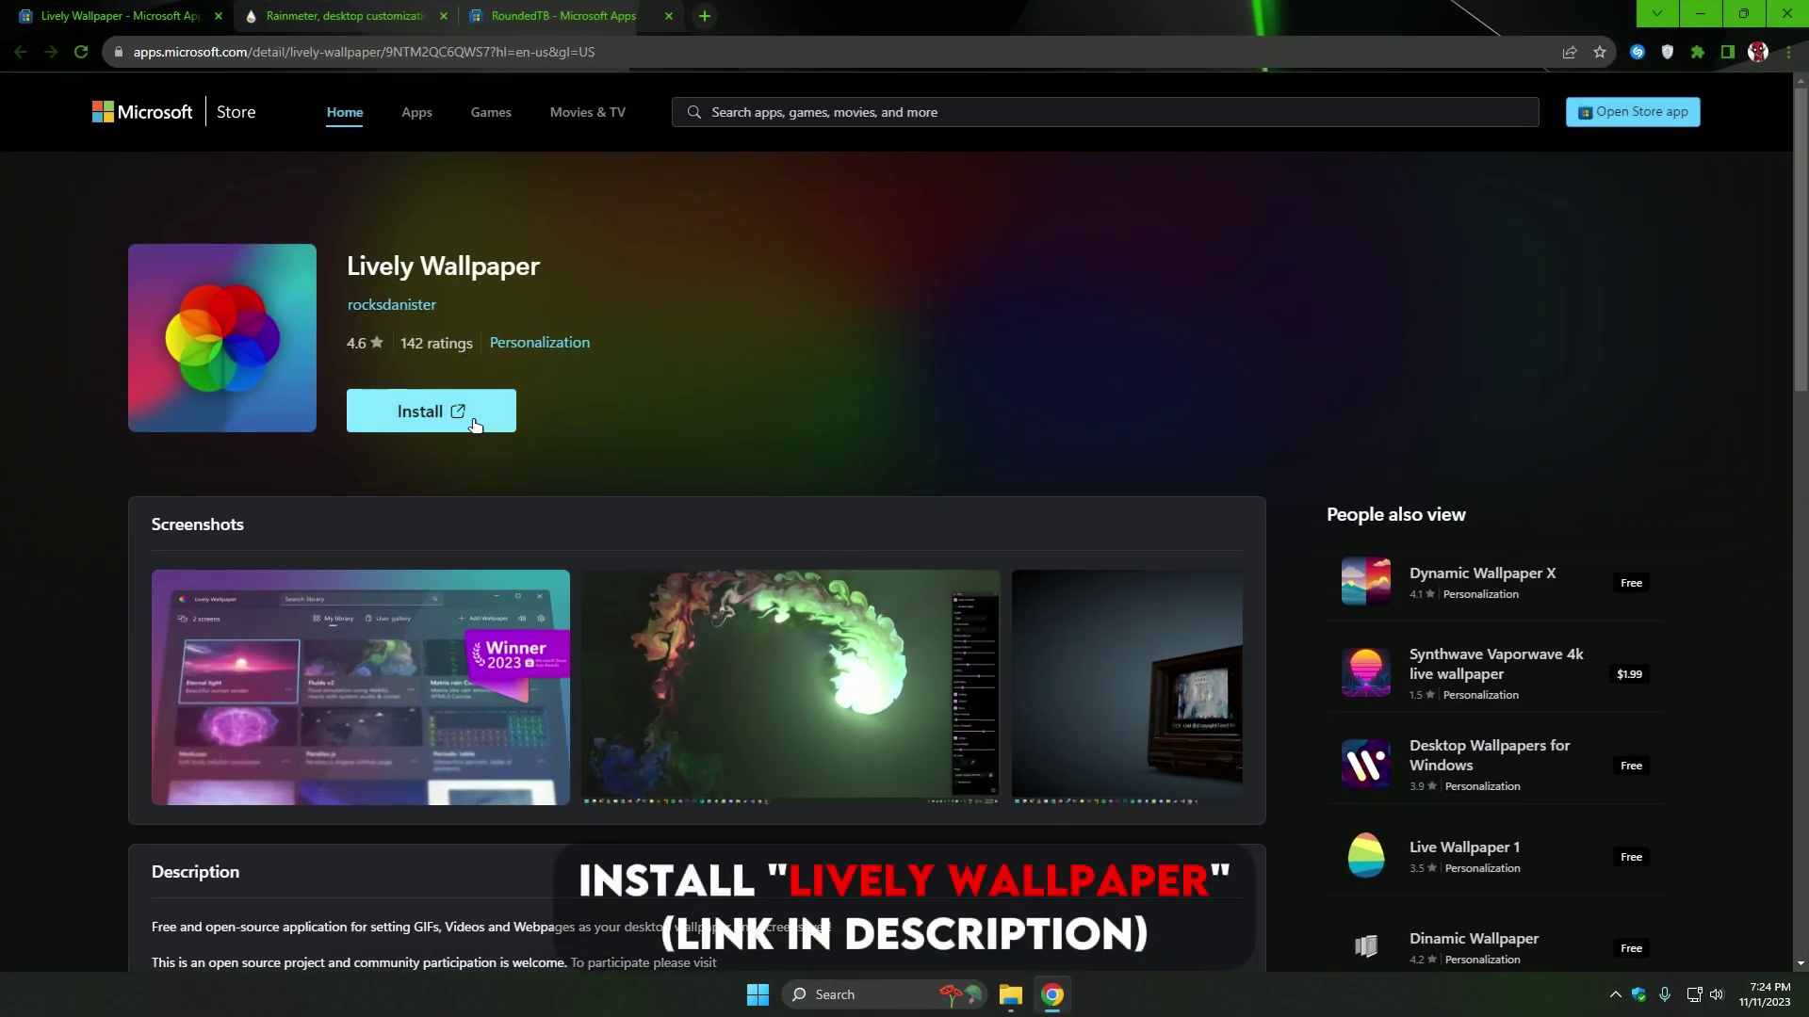
{"action": "left_click", "coordinate": [439, 422]}
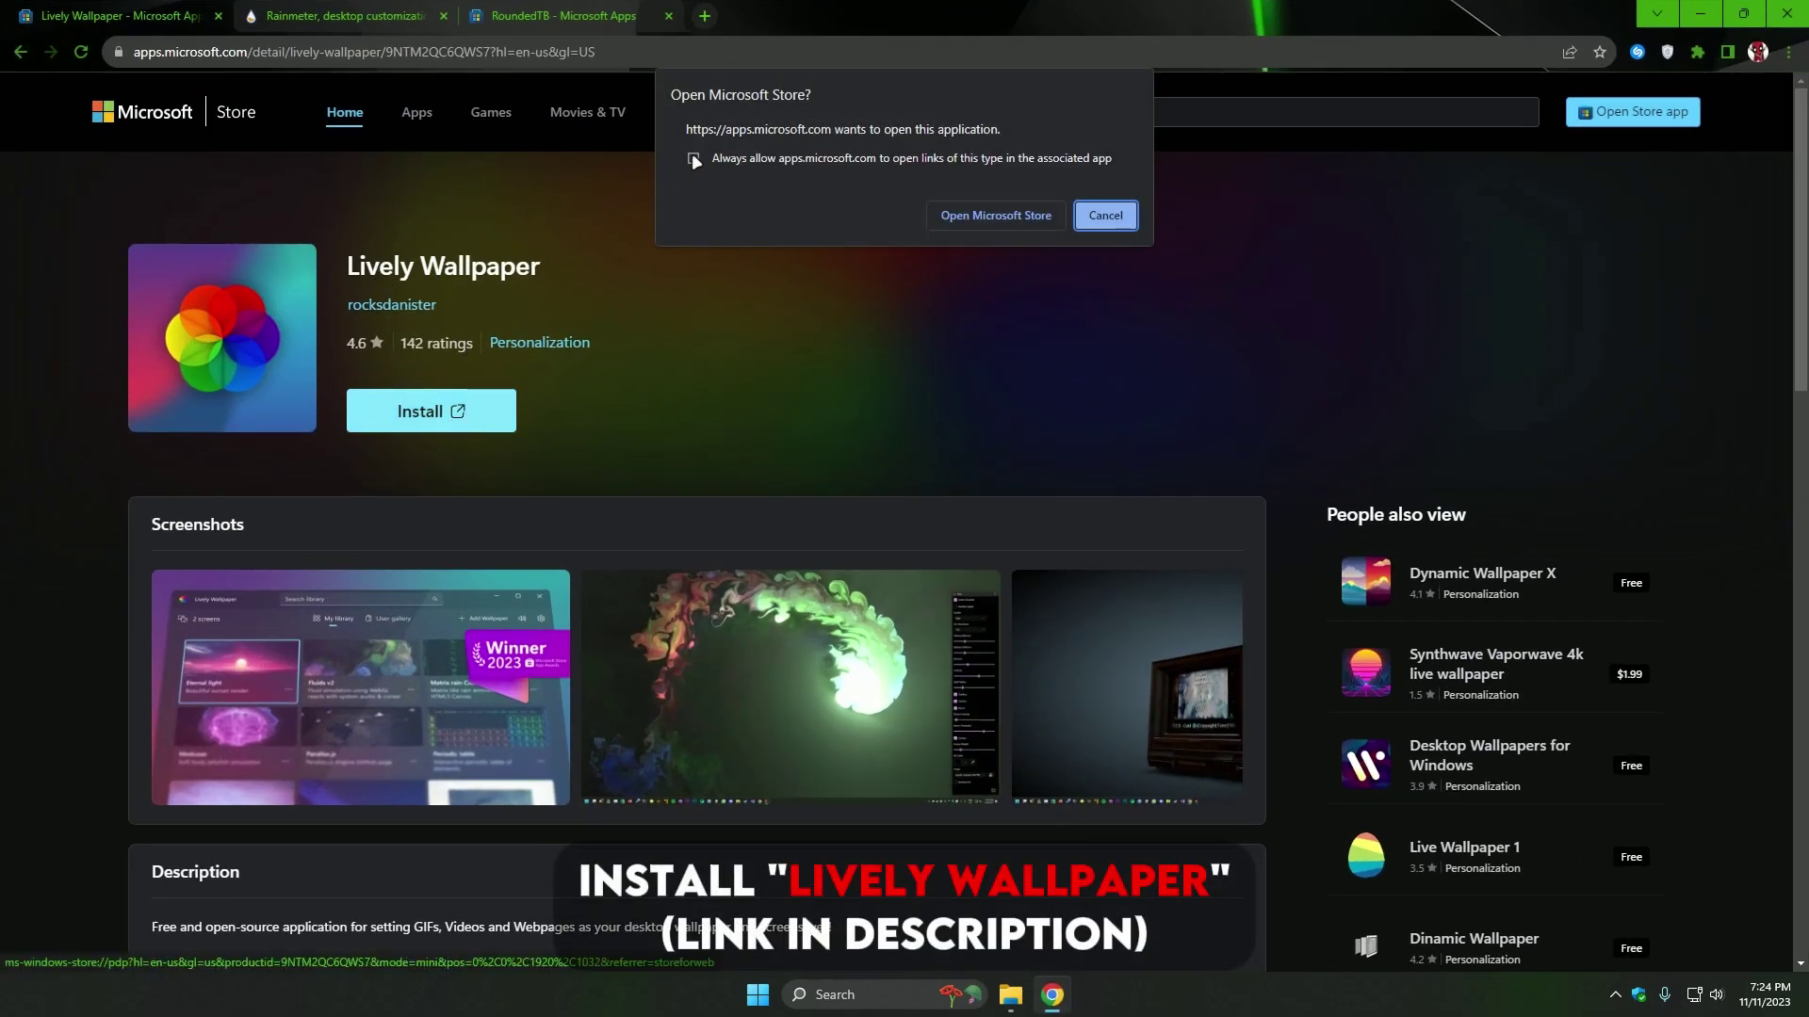
{"action": "left_click", "coordinate": [1014, 217]}
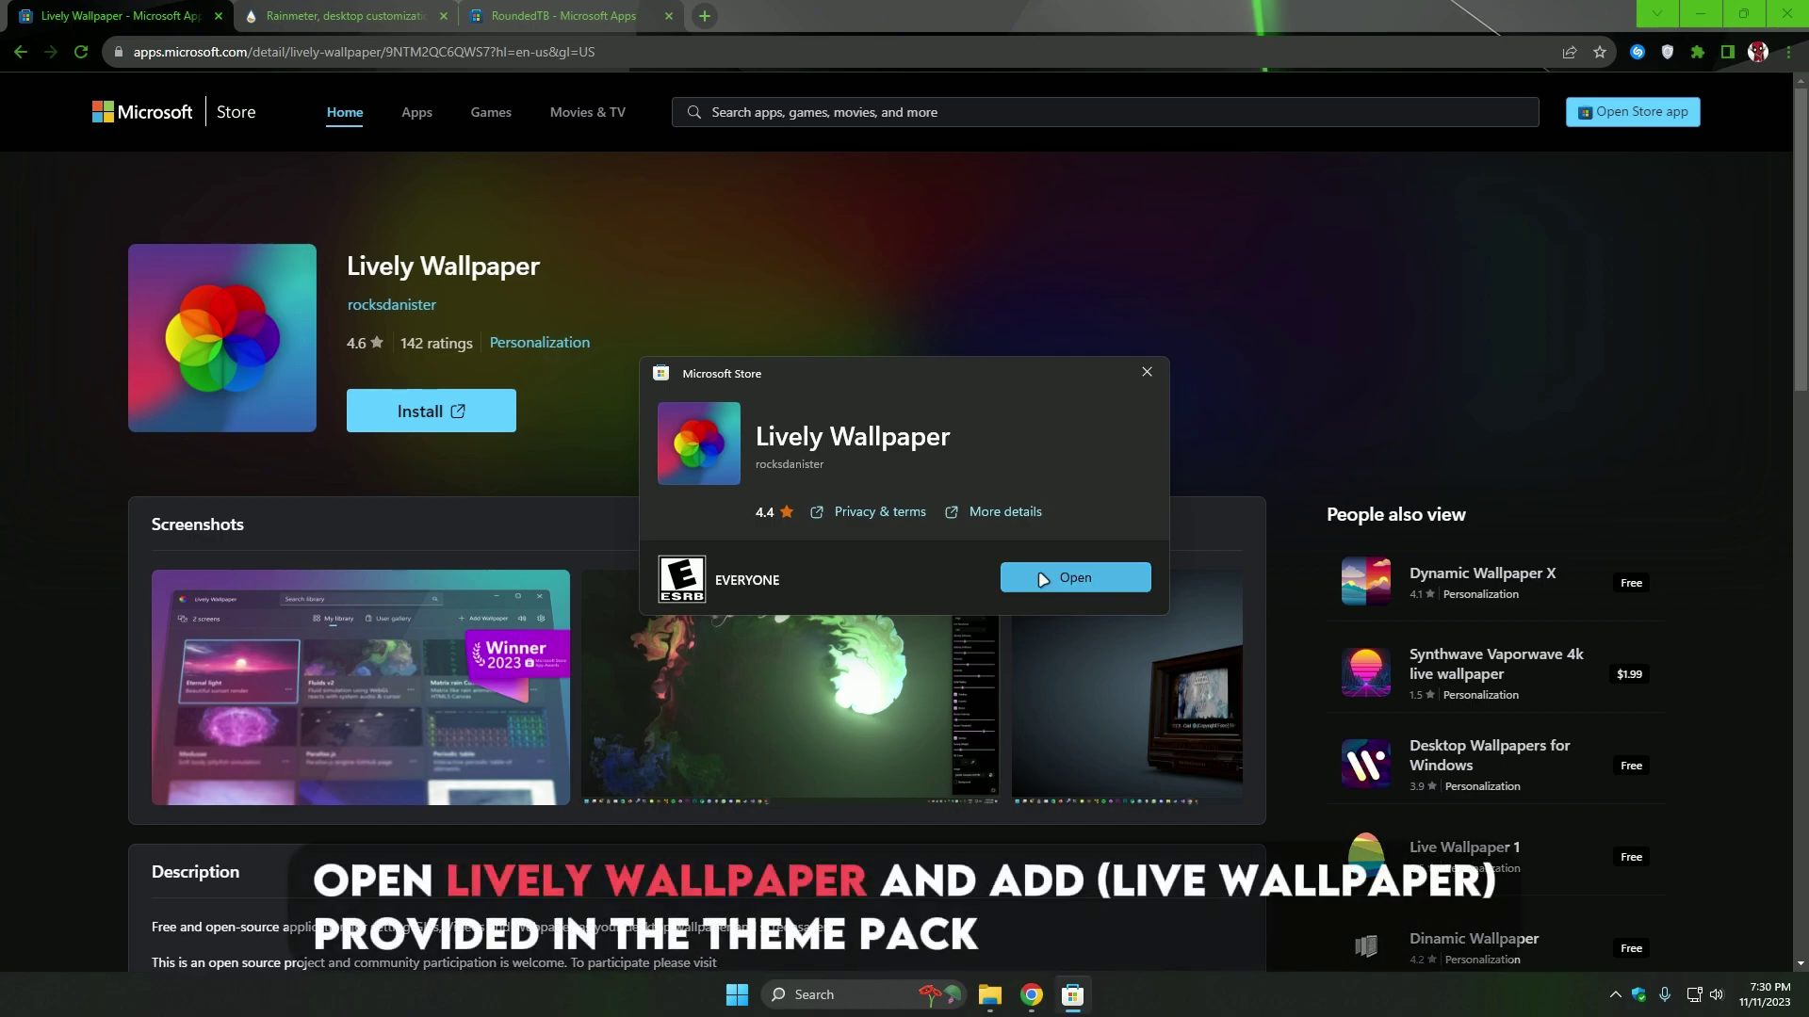
Minimize the browser, launch Lively Wallpaper from the Store window, and open its dialog for adding a wallpaper
{"action": "left_click", "coordinate": [1702, 25]}
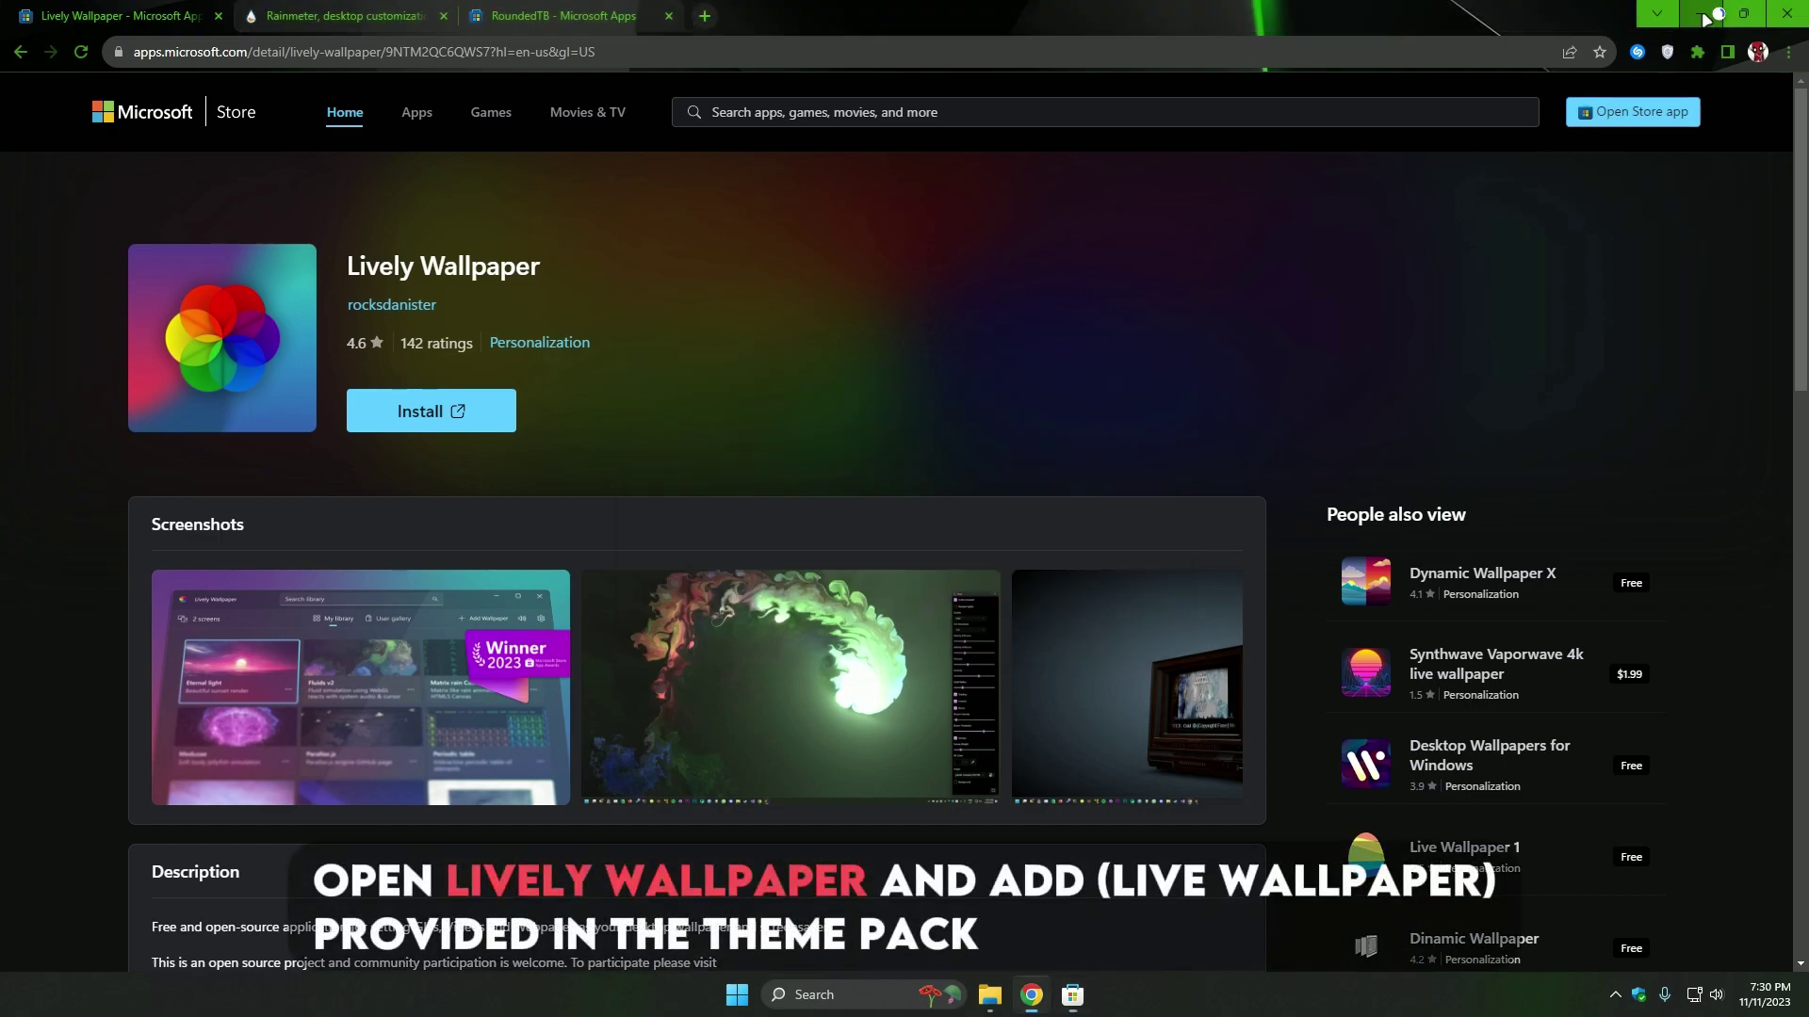
{"action": "left_click", "coordinate": [1013, 577]}
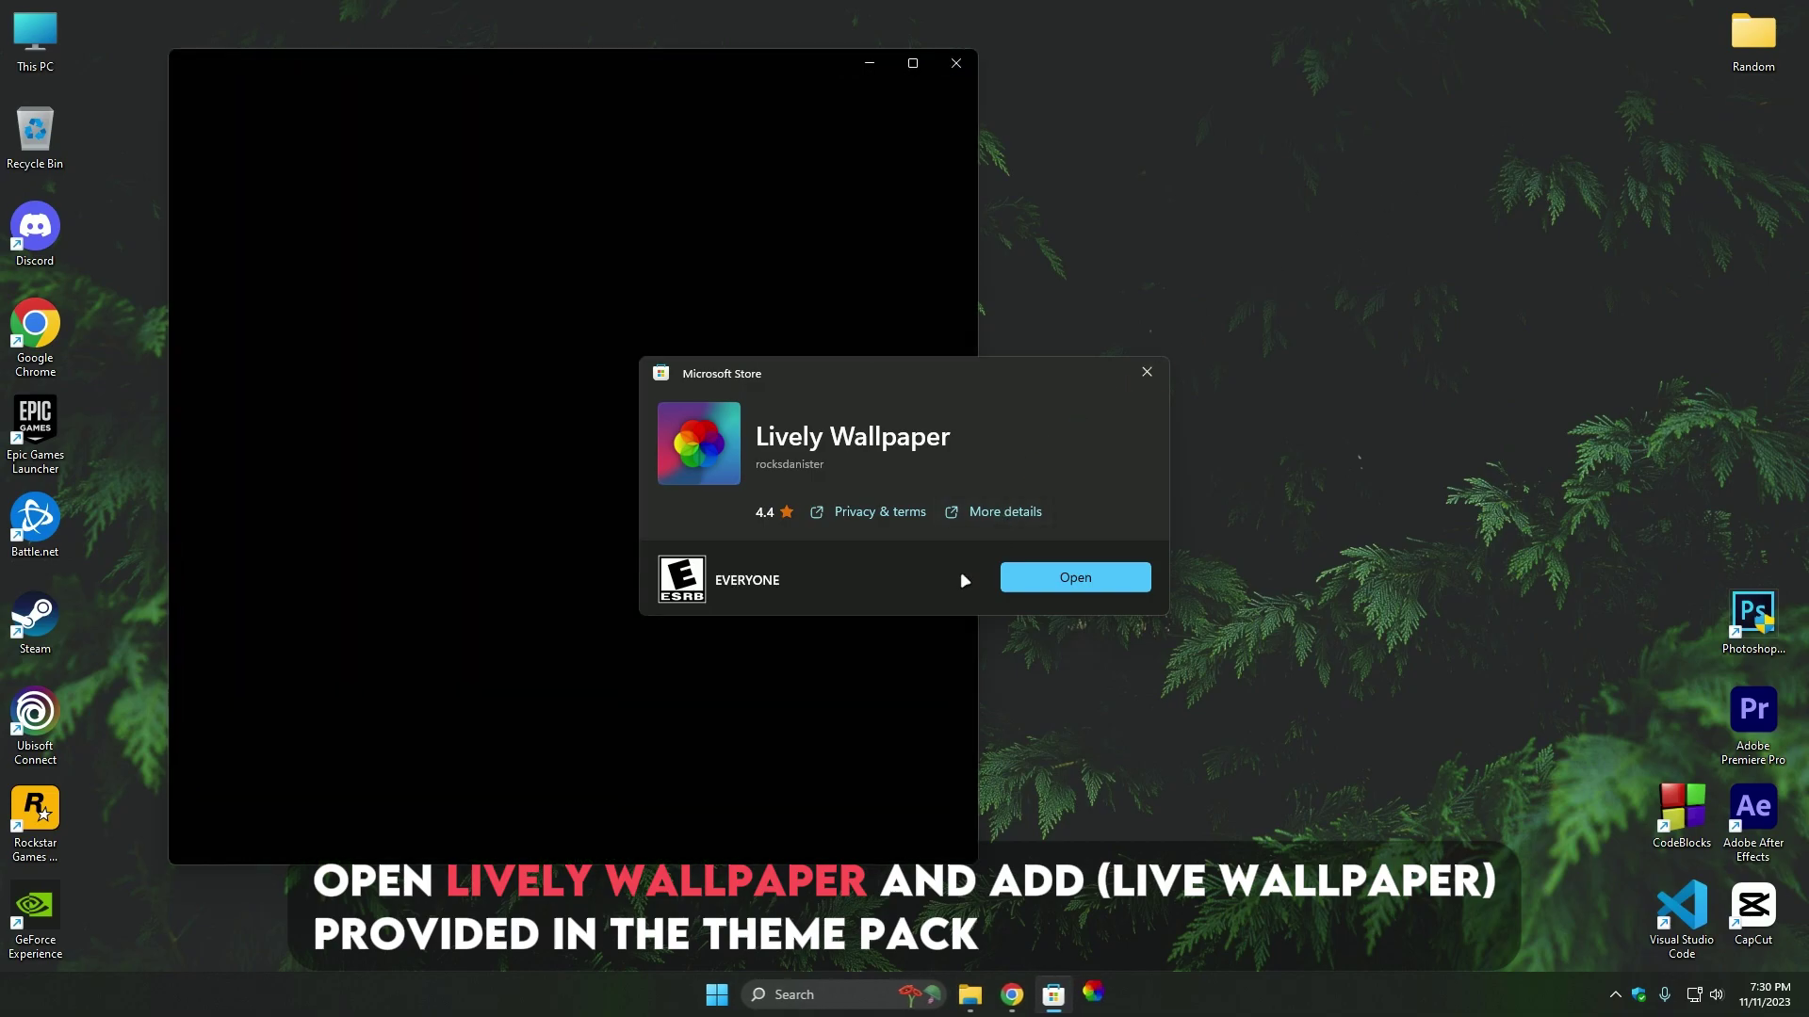
{"action": "left_click", "coordinate": [1146, 372]}
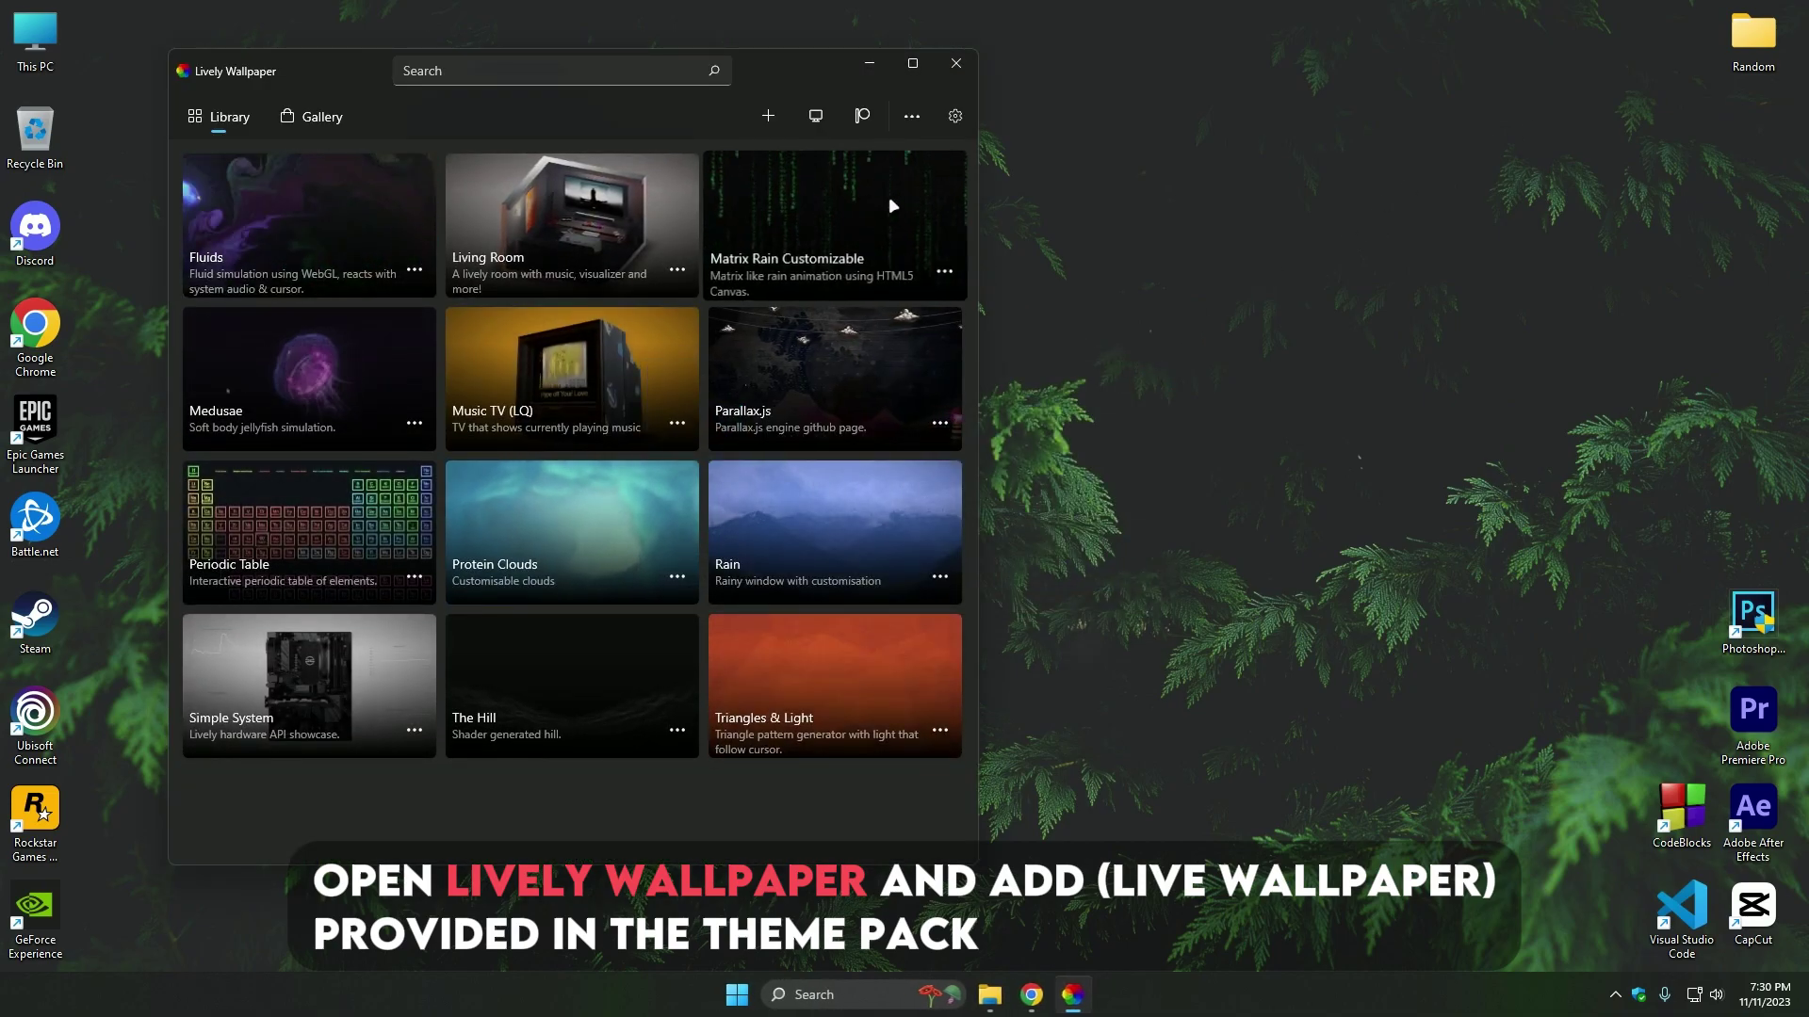
{"action": "left_click", "coordinate": [770, 117]}
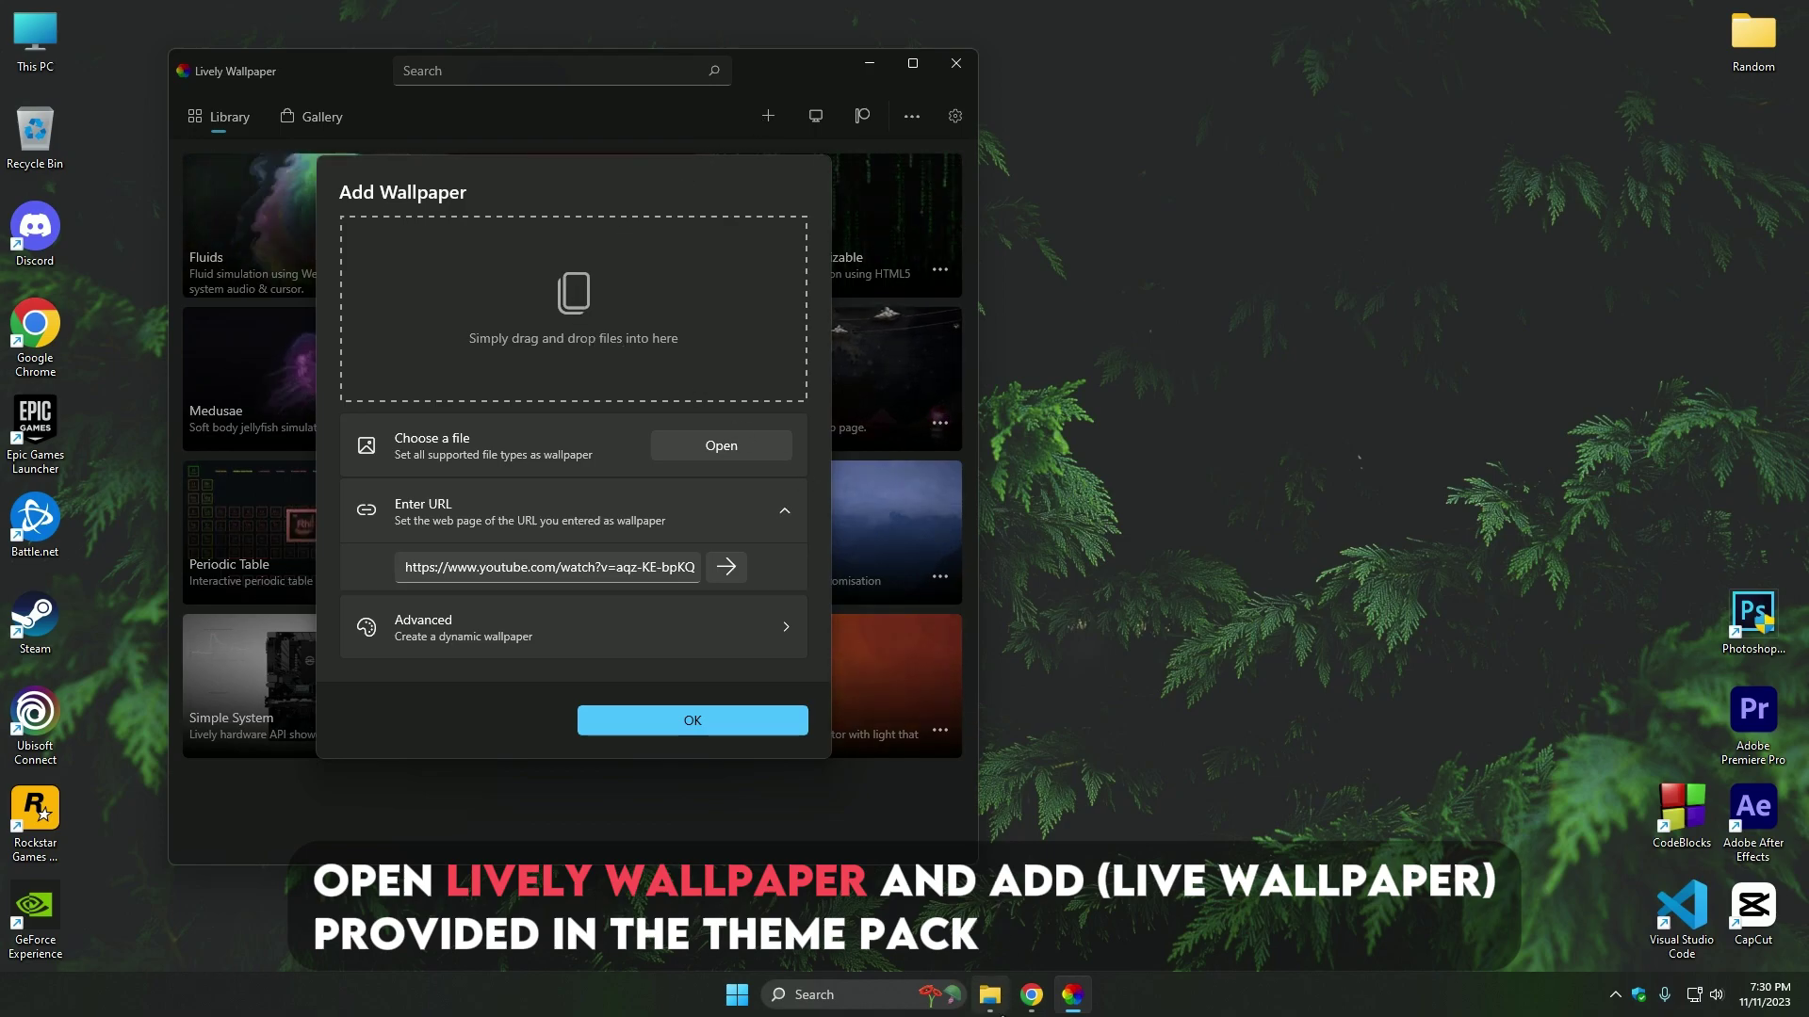
Extract the Theme Pack (Cloudy Bed) archive directly into the Downloads folder and refresh the folder
{"action": "left_click", "coordinate": [989, 995]}
{"action": "left_click", "coordinate": [528, 391]}
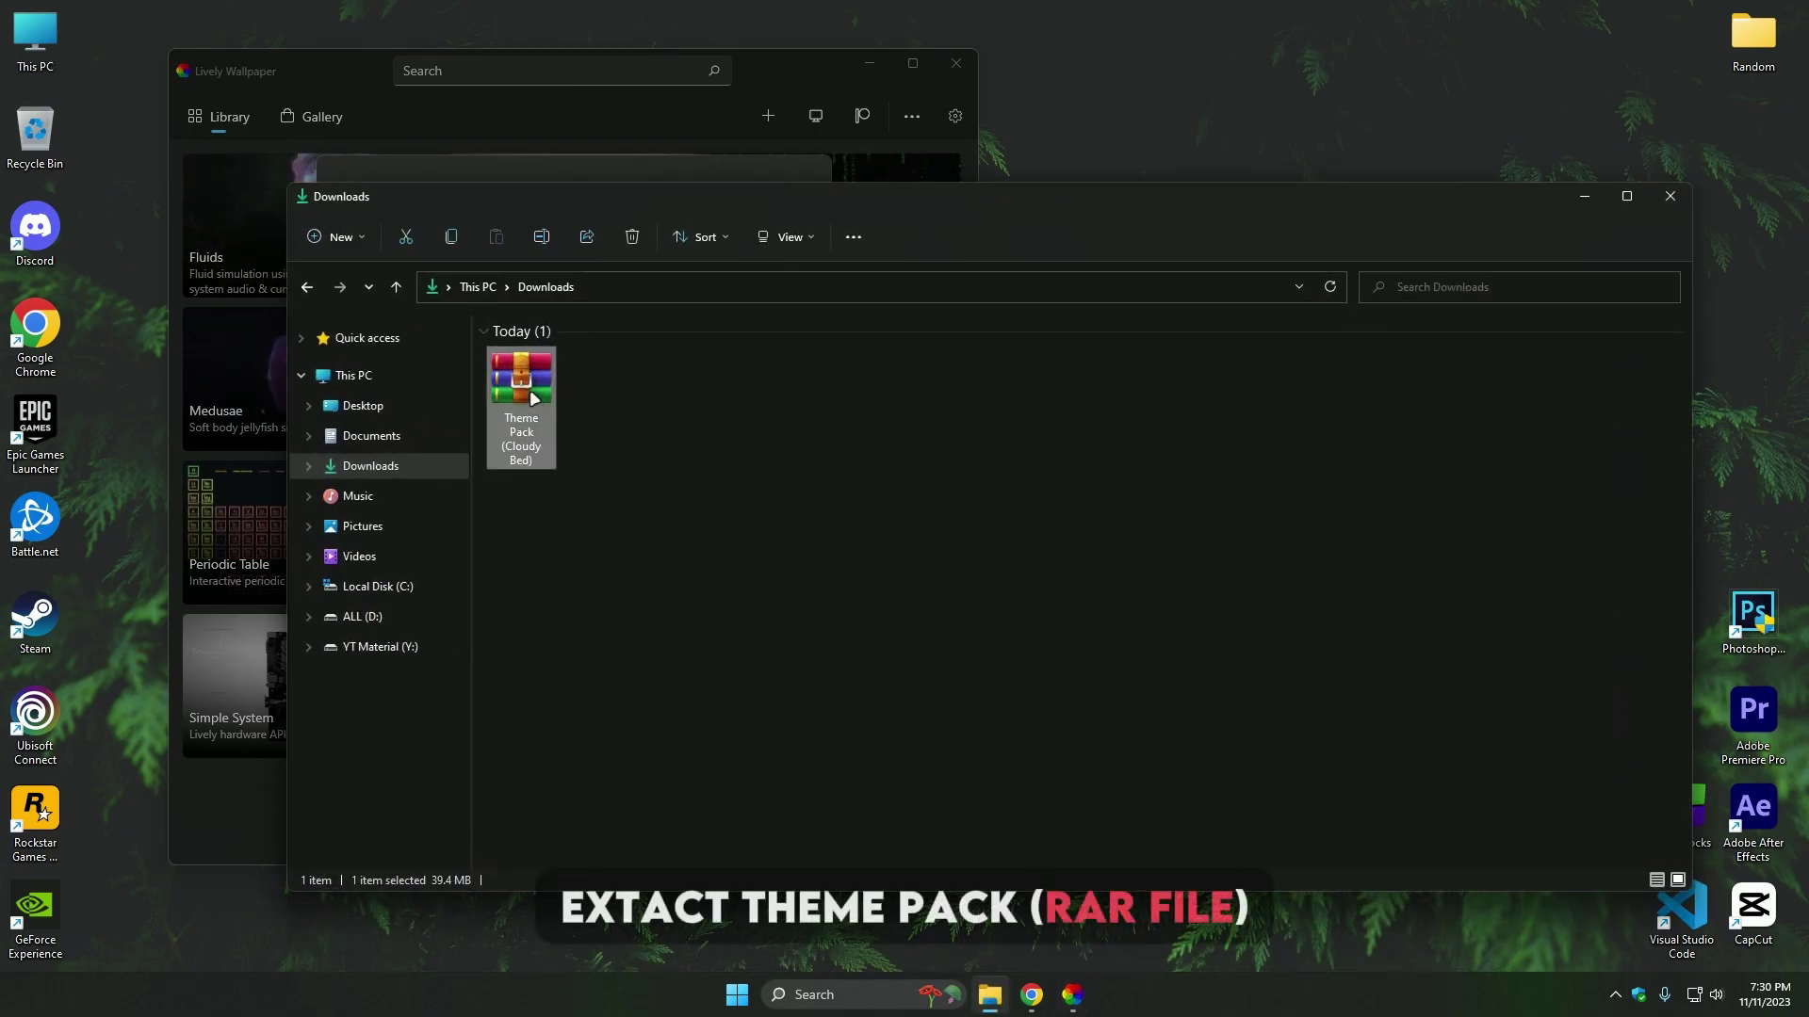
{"action": "right_click", "coordinate": [537, 396]}
{"action": "mouse_move", "coordinate": [705, 619]}
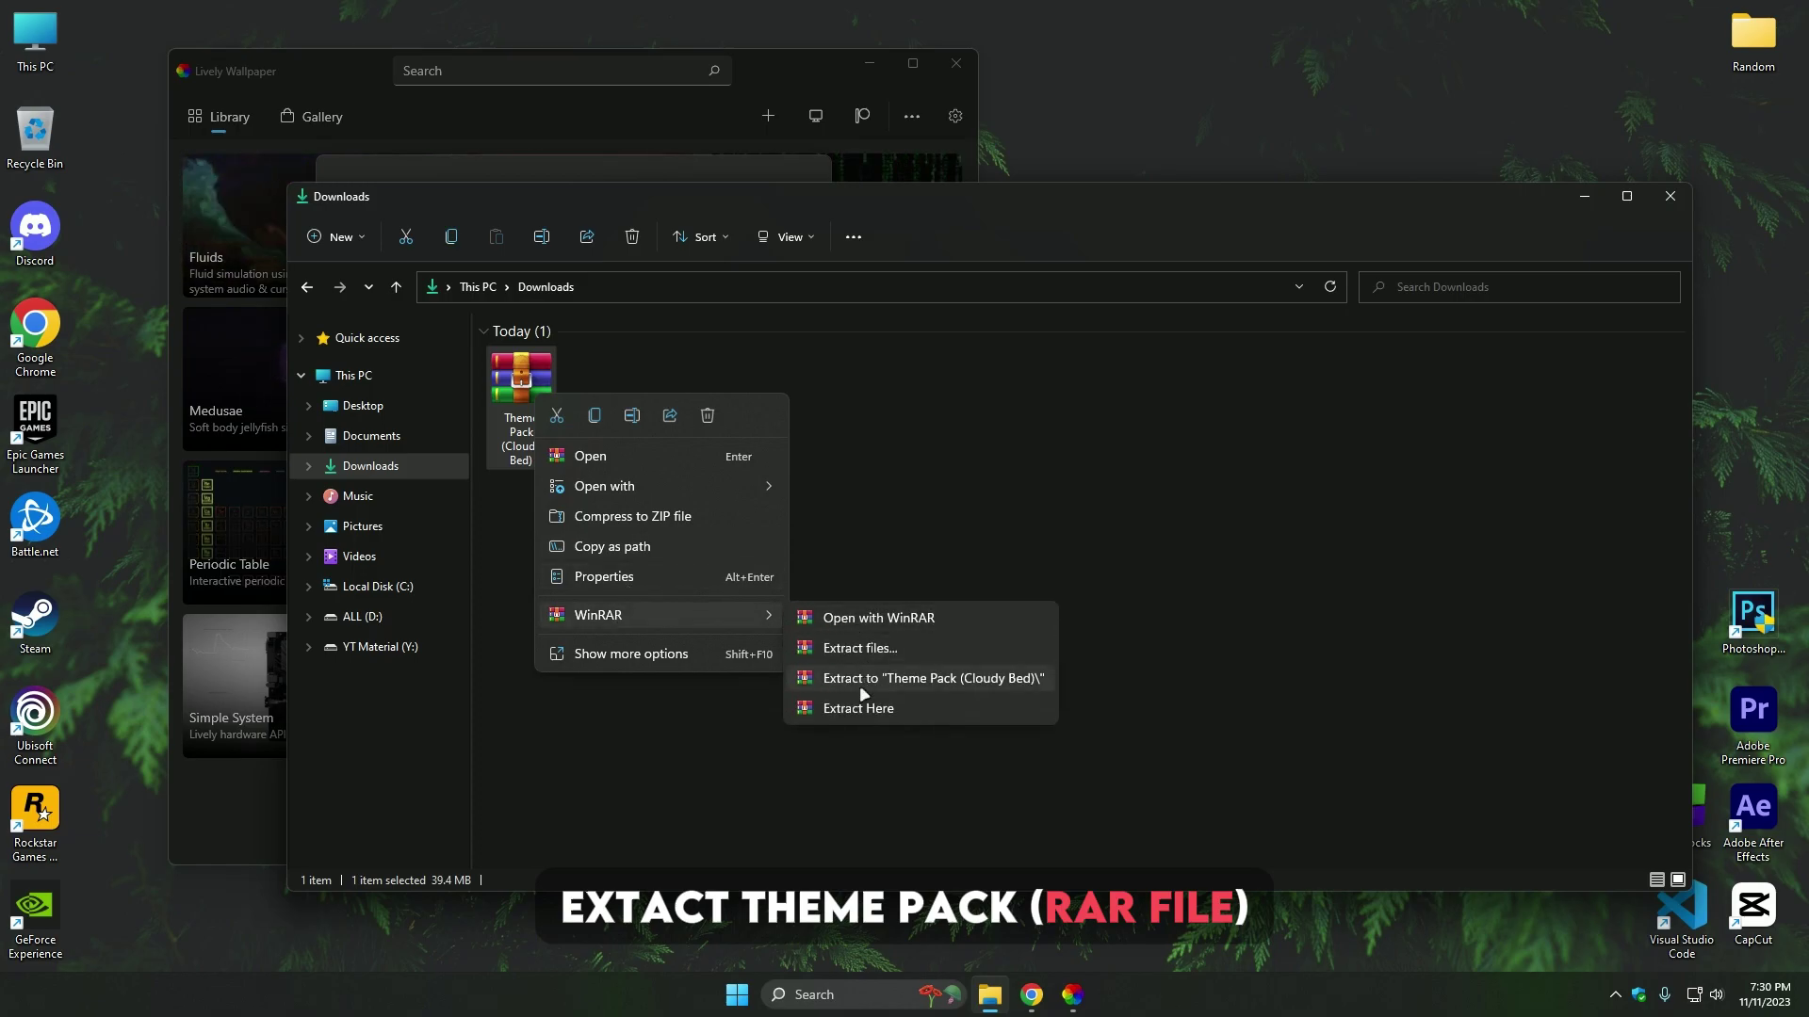
{"action": "left_click", "coordinate": [829, 711]}
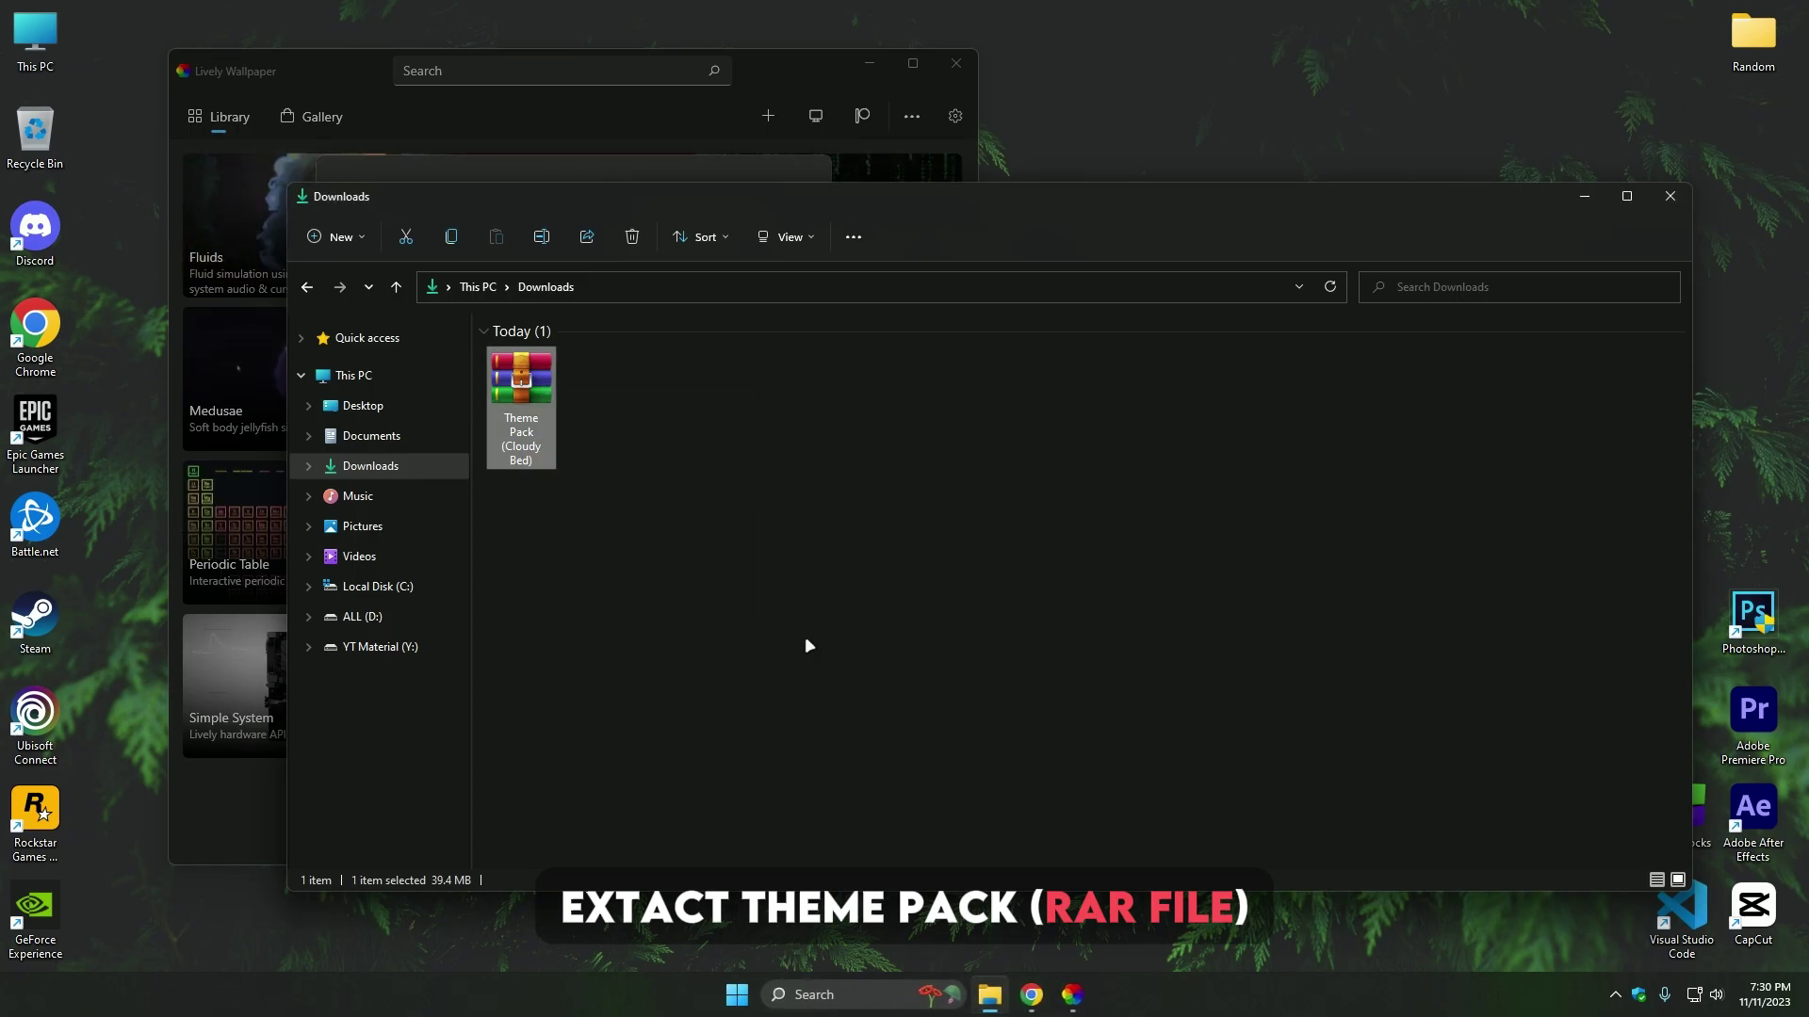
{"action": "right_click", "coordinate": [805, 544]}
{"action": "left_click", "coordinate": [872, 713]}
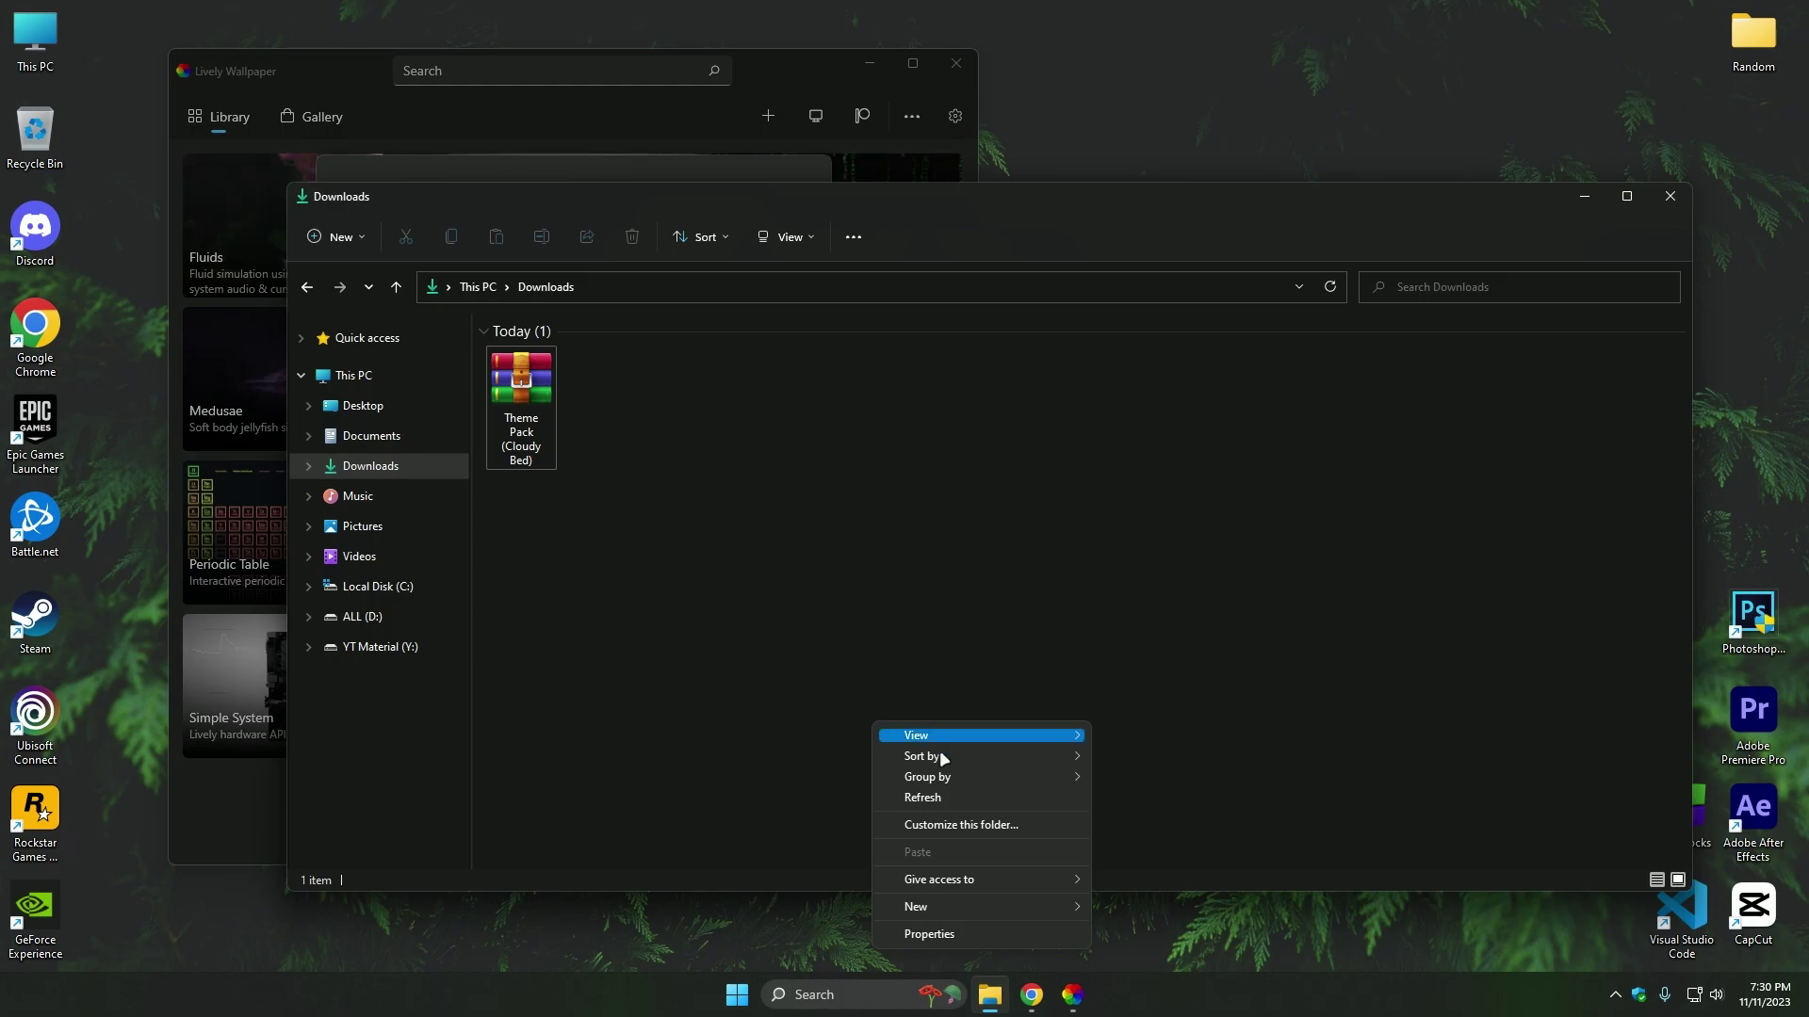
{"action": "left_click", "coordinate": [954, 799]}
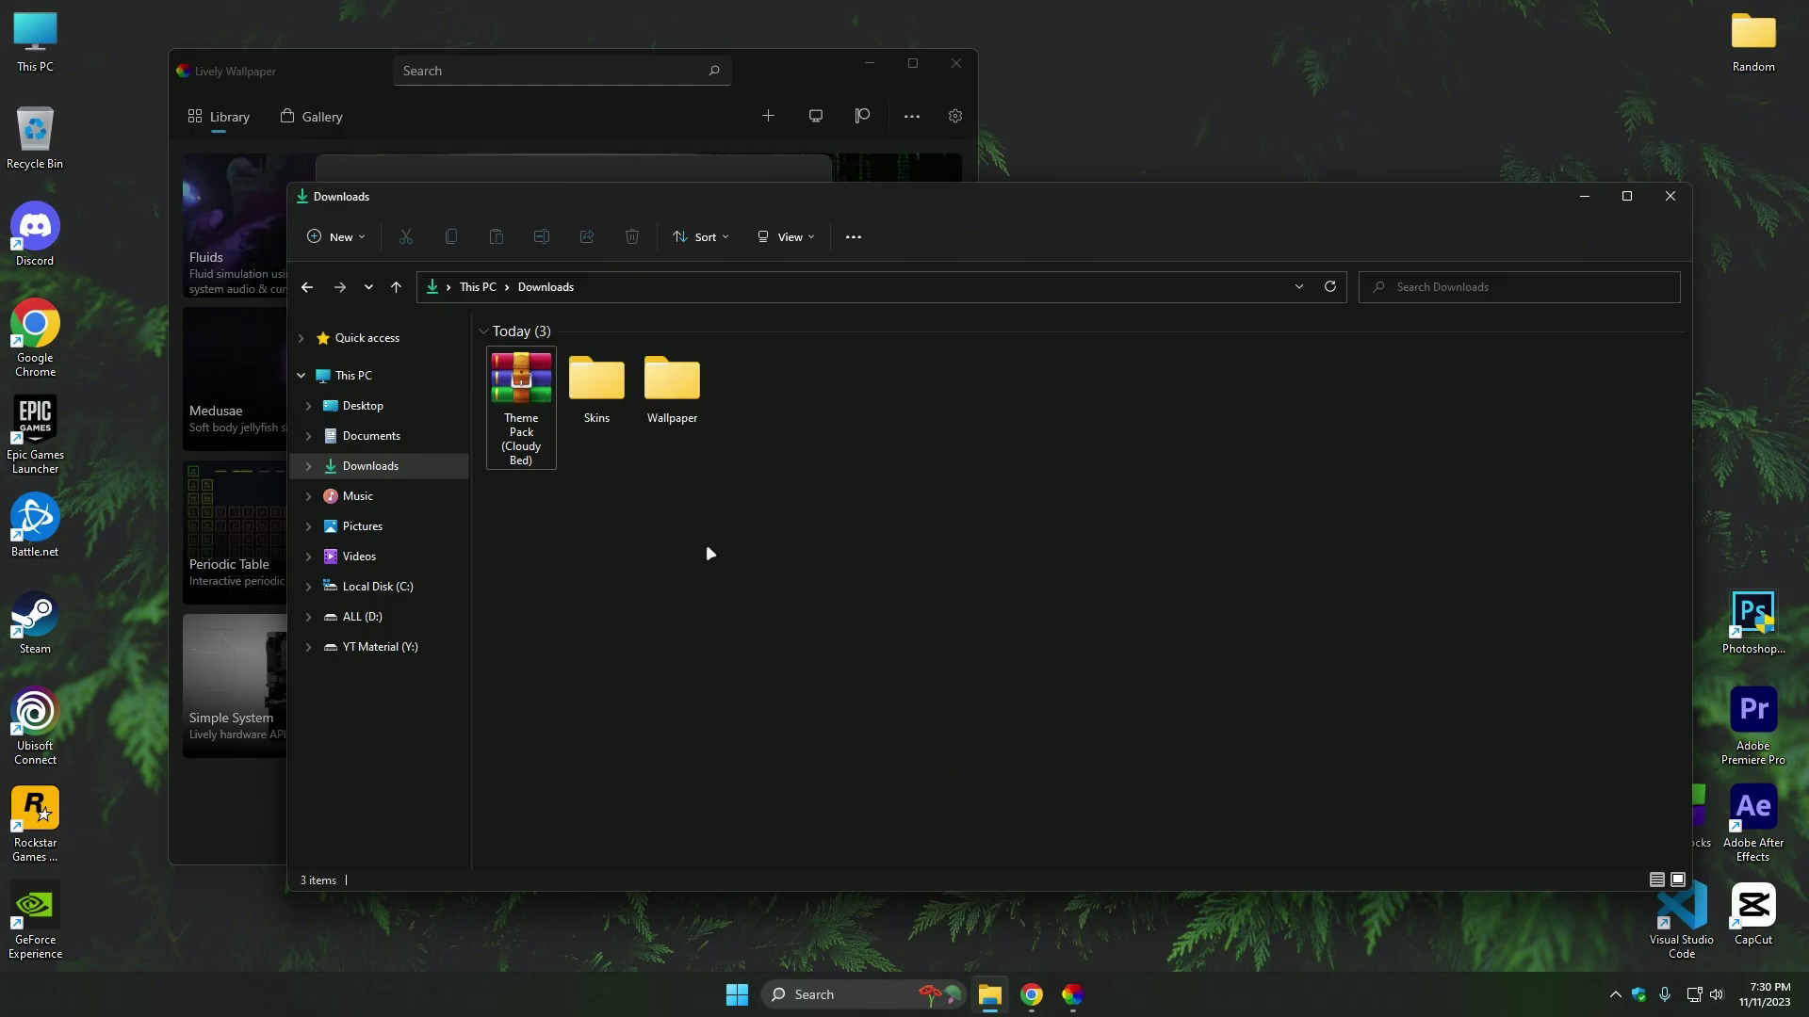
Add the live wallpaper video from the extracted Wallpaper folder to Lively Wallpaper, keeping its default title, and close the folder window
{"action": "right_click", "coordinate": [675, 397]}
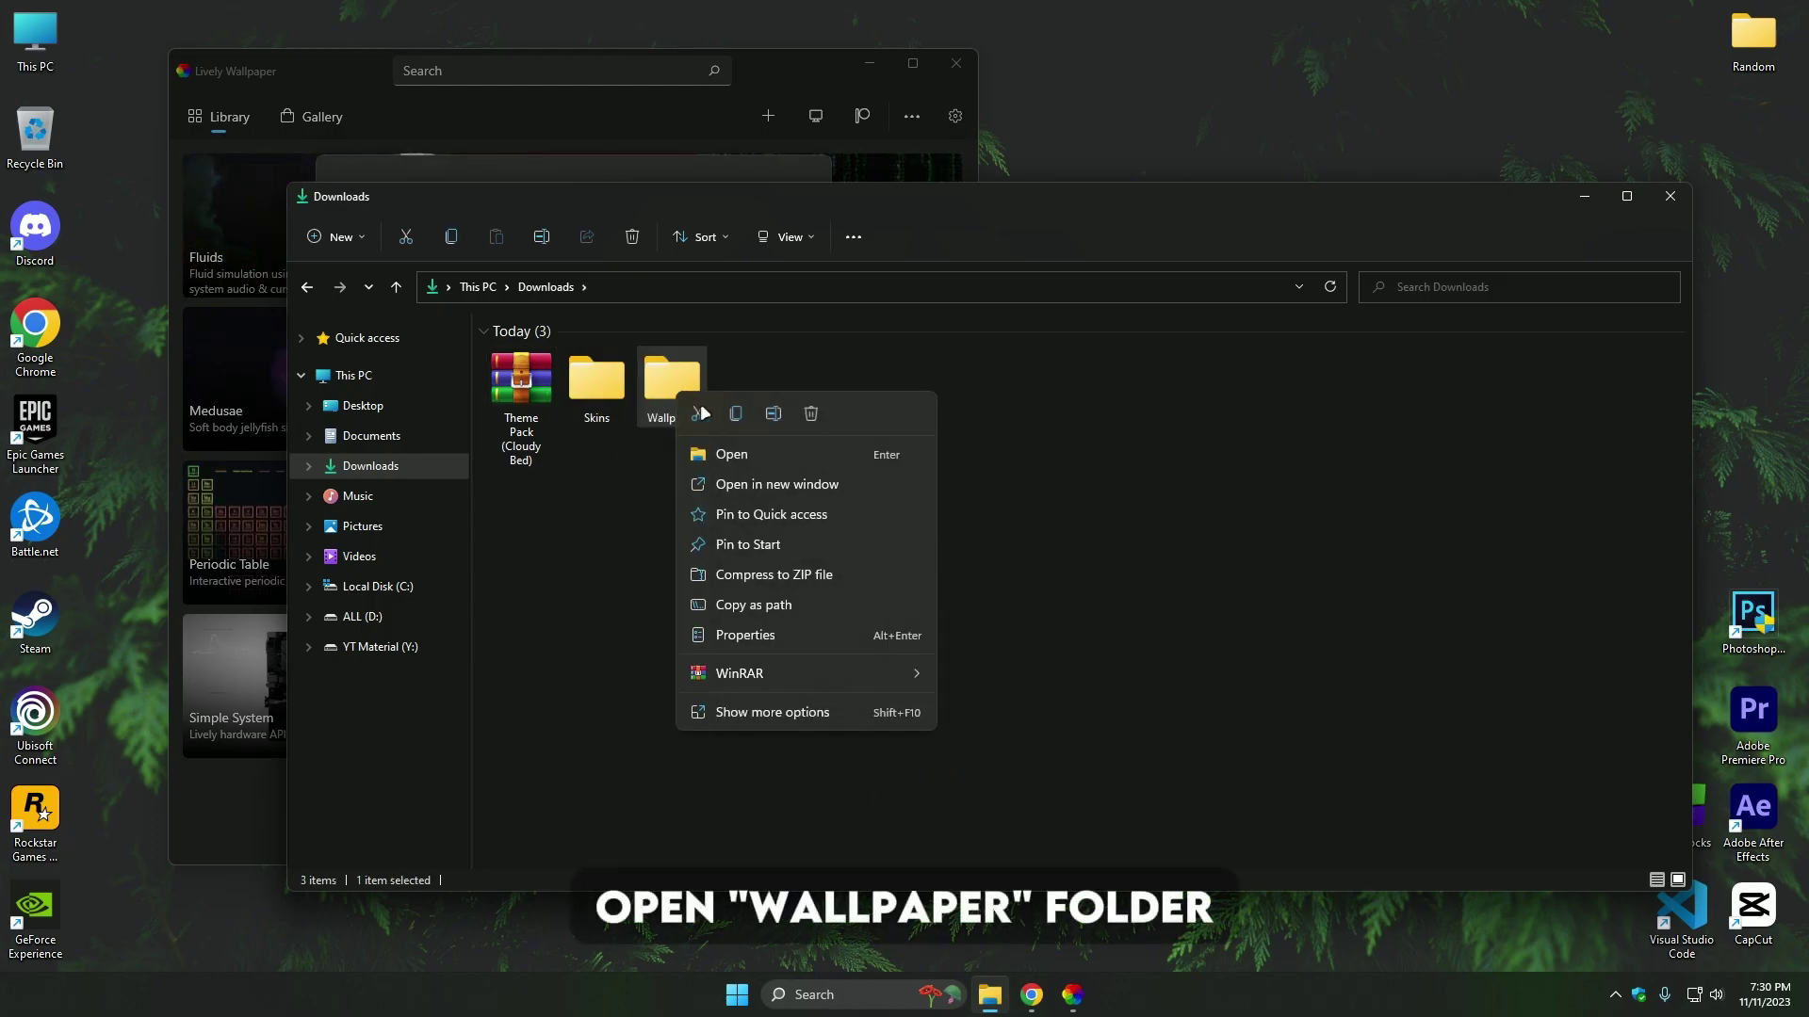
{"action": "left_click", "coordinate": [765, 456]}
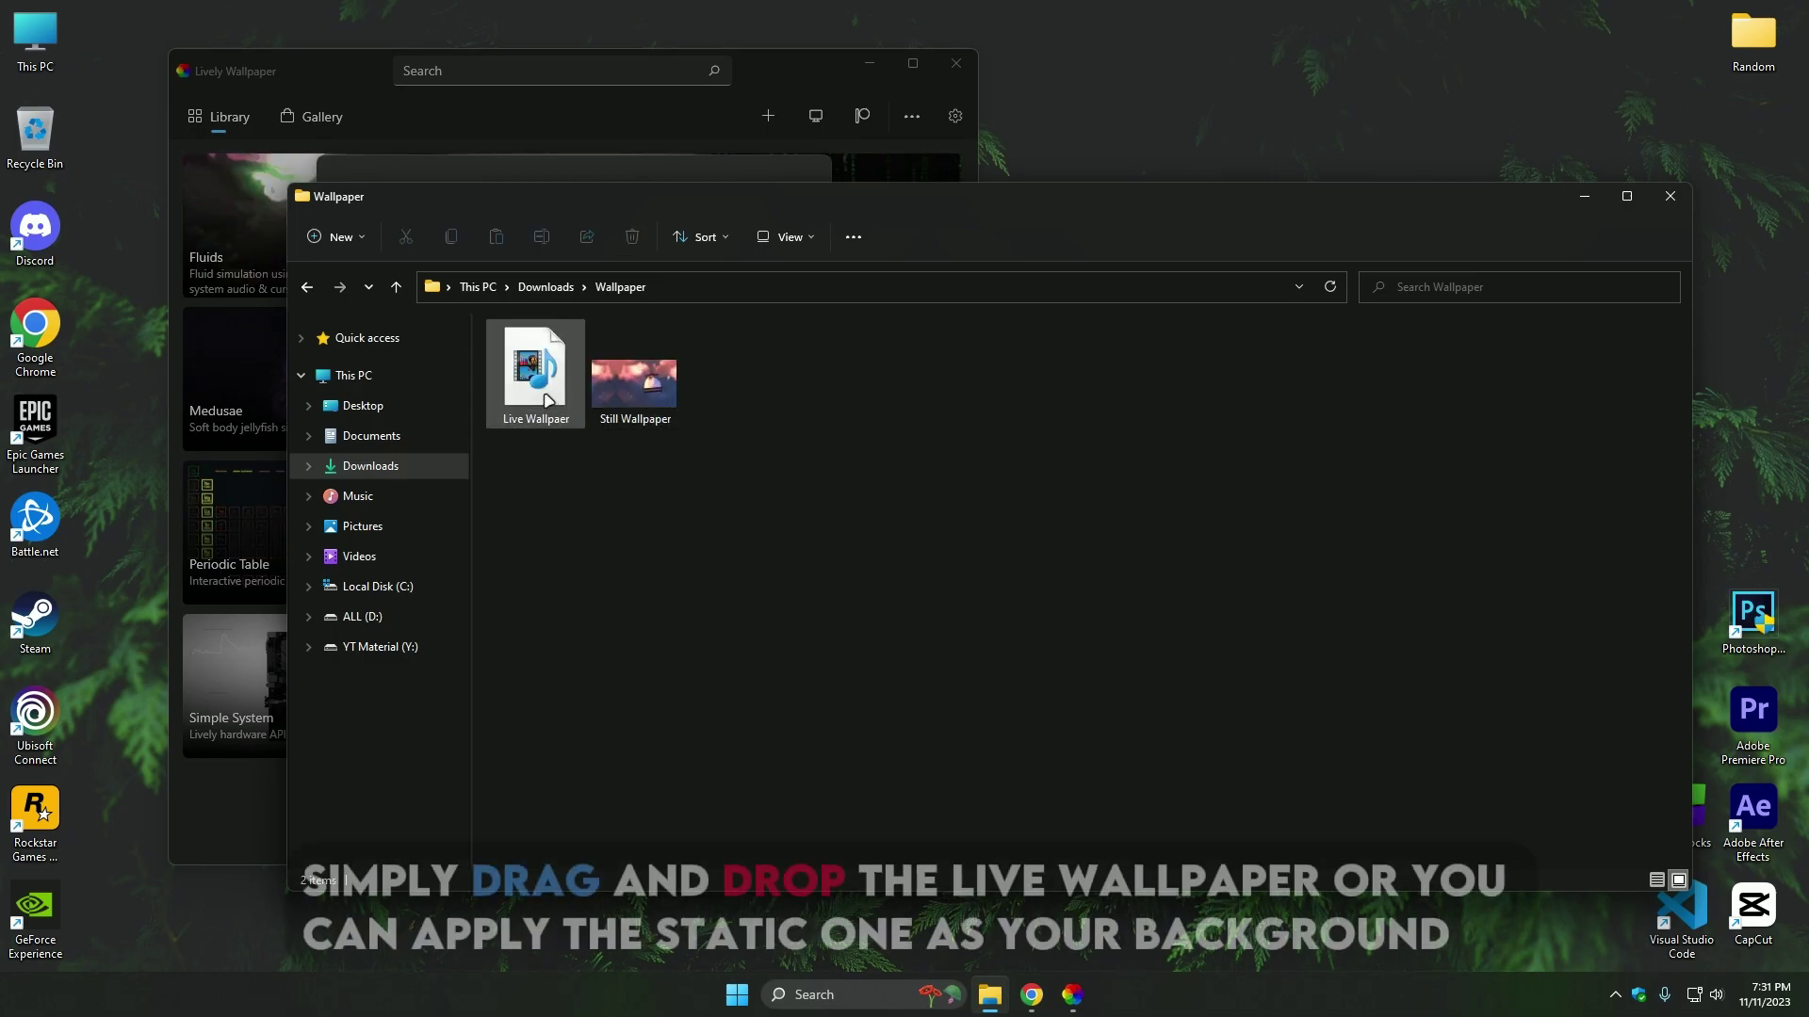
{"action": "left_click", "coordinate": [539, 392]}
{"action": "left_click_drag", "start_coordinate": [592, 189], "coordinate": [710, 373]}
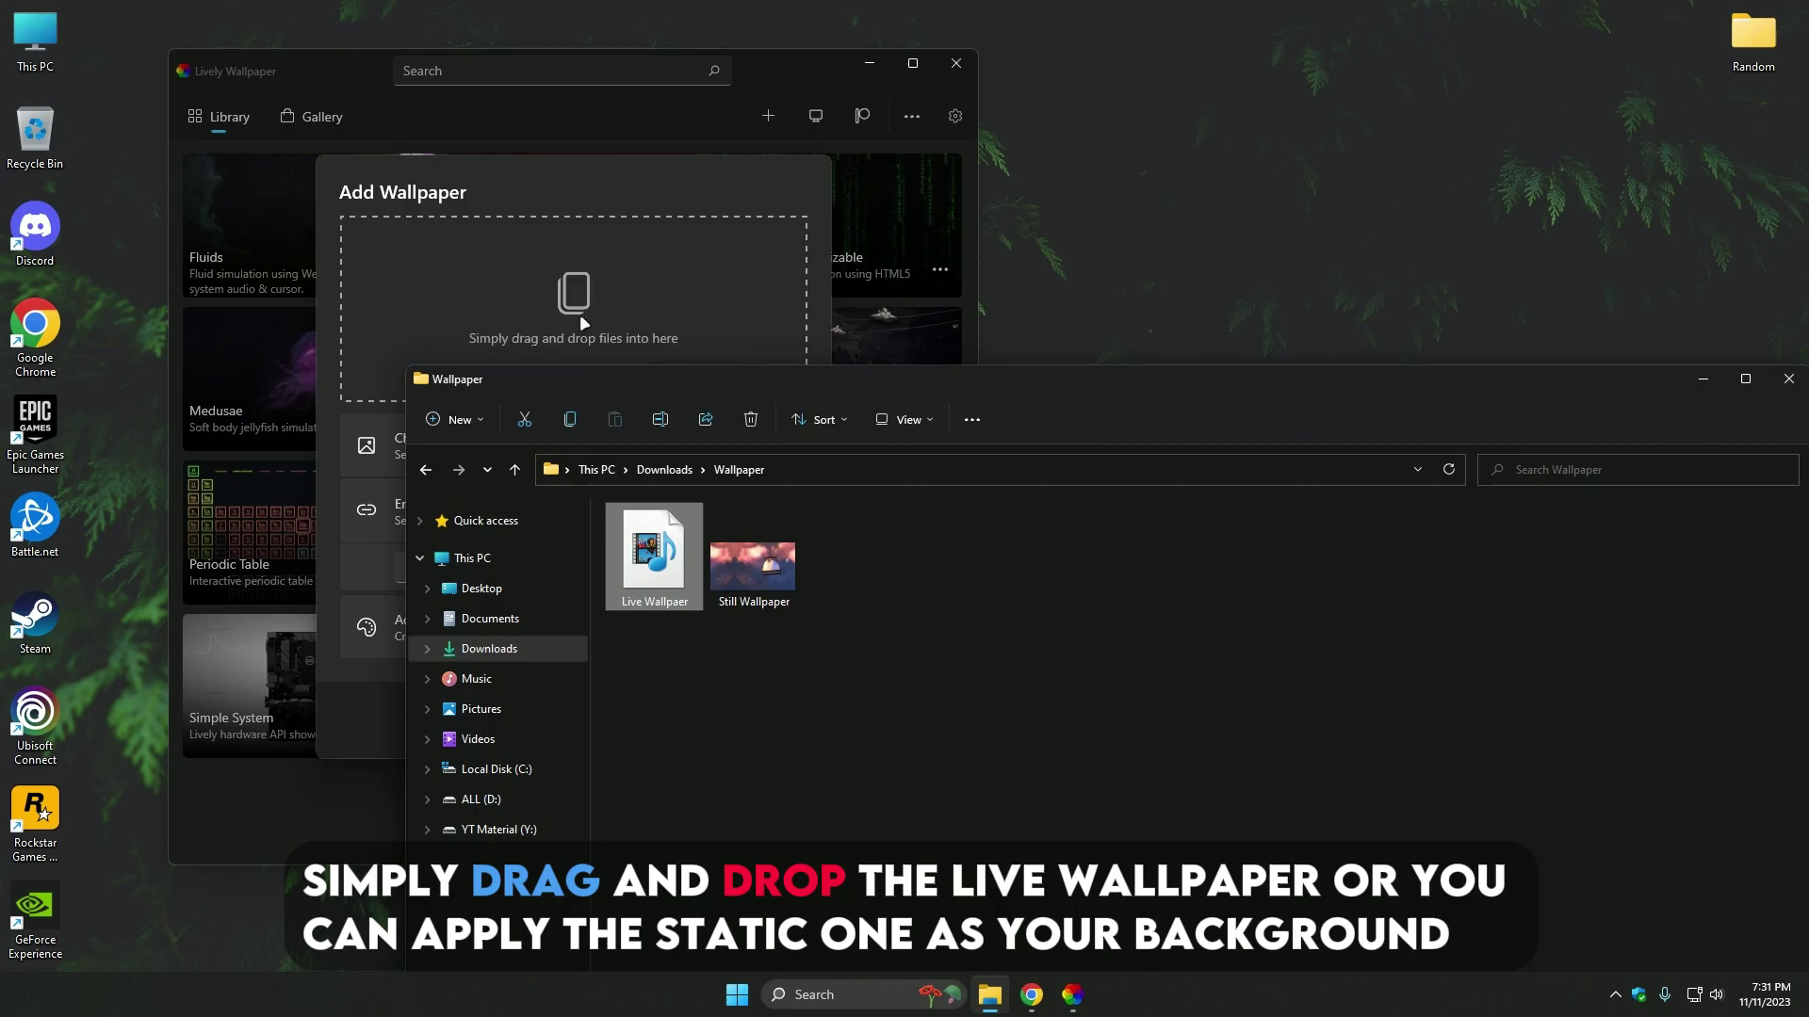
{"action": "left_click_drag", "start_coordinate": [584, 323], "coordinate": [585, 325]}
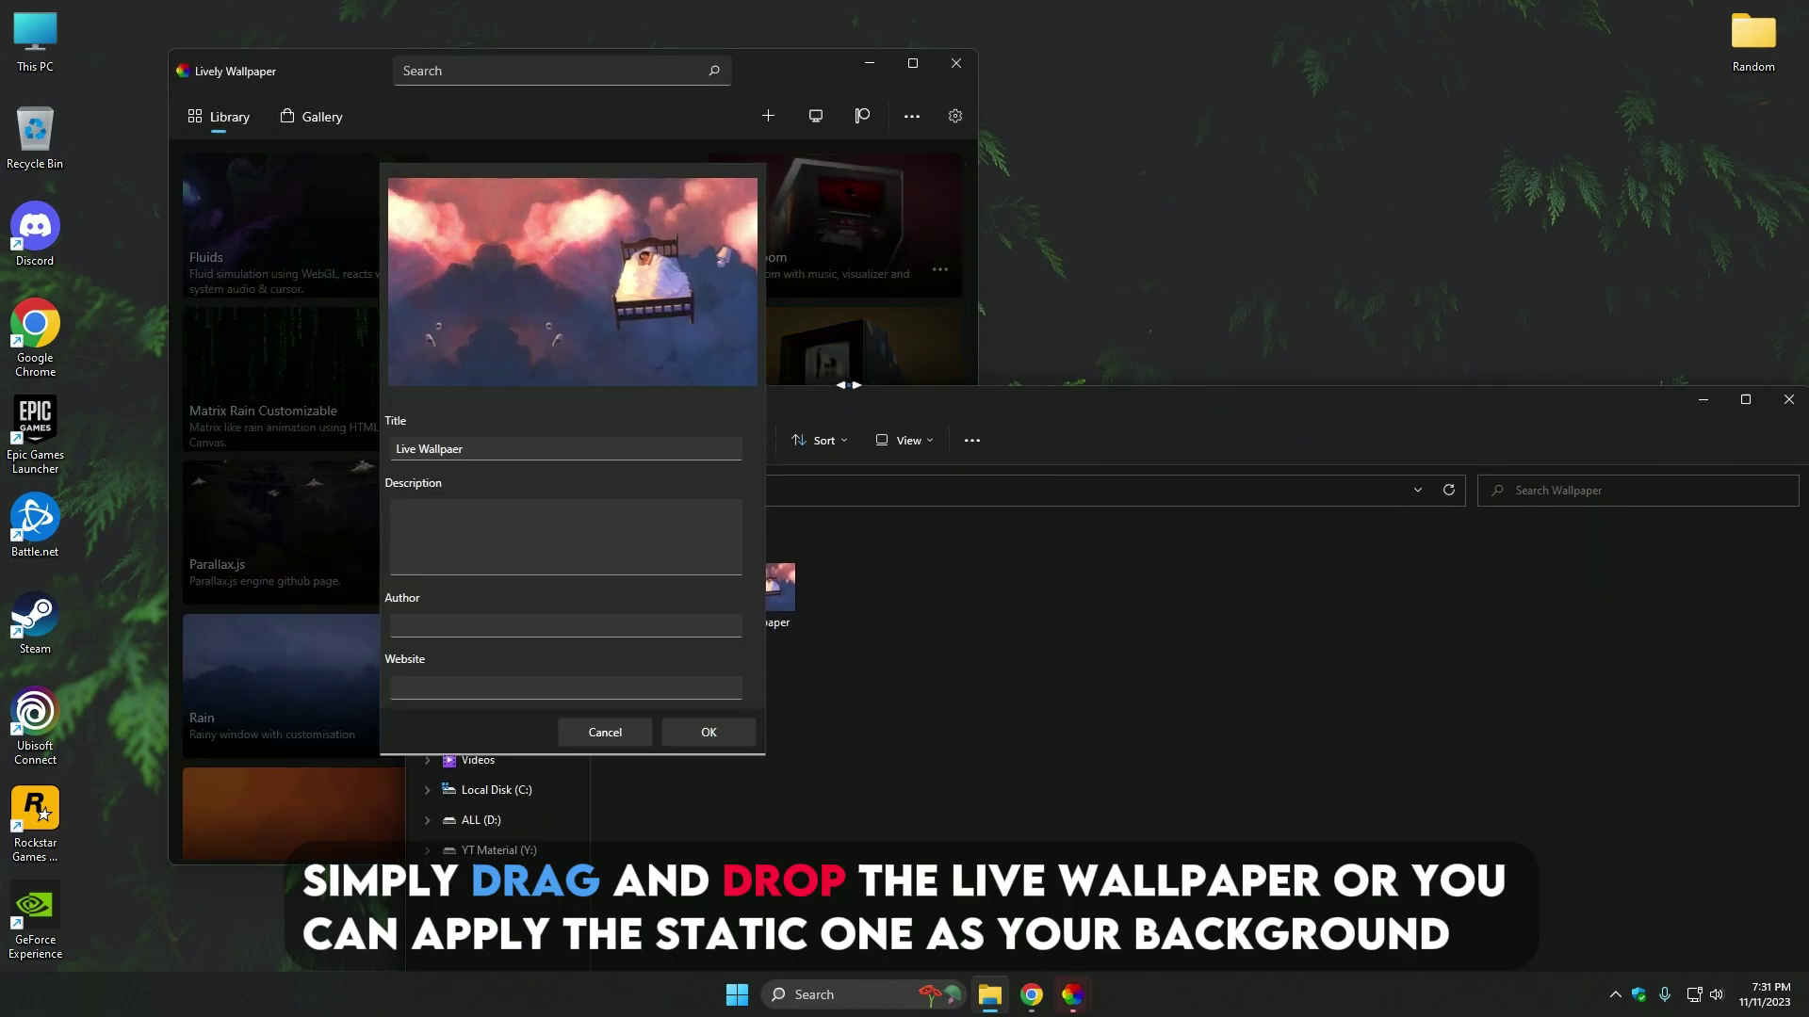
{"action": "left_click_drag", "start_coordinate": [909, 376], "coordinate": [1065, 205]}
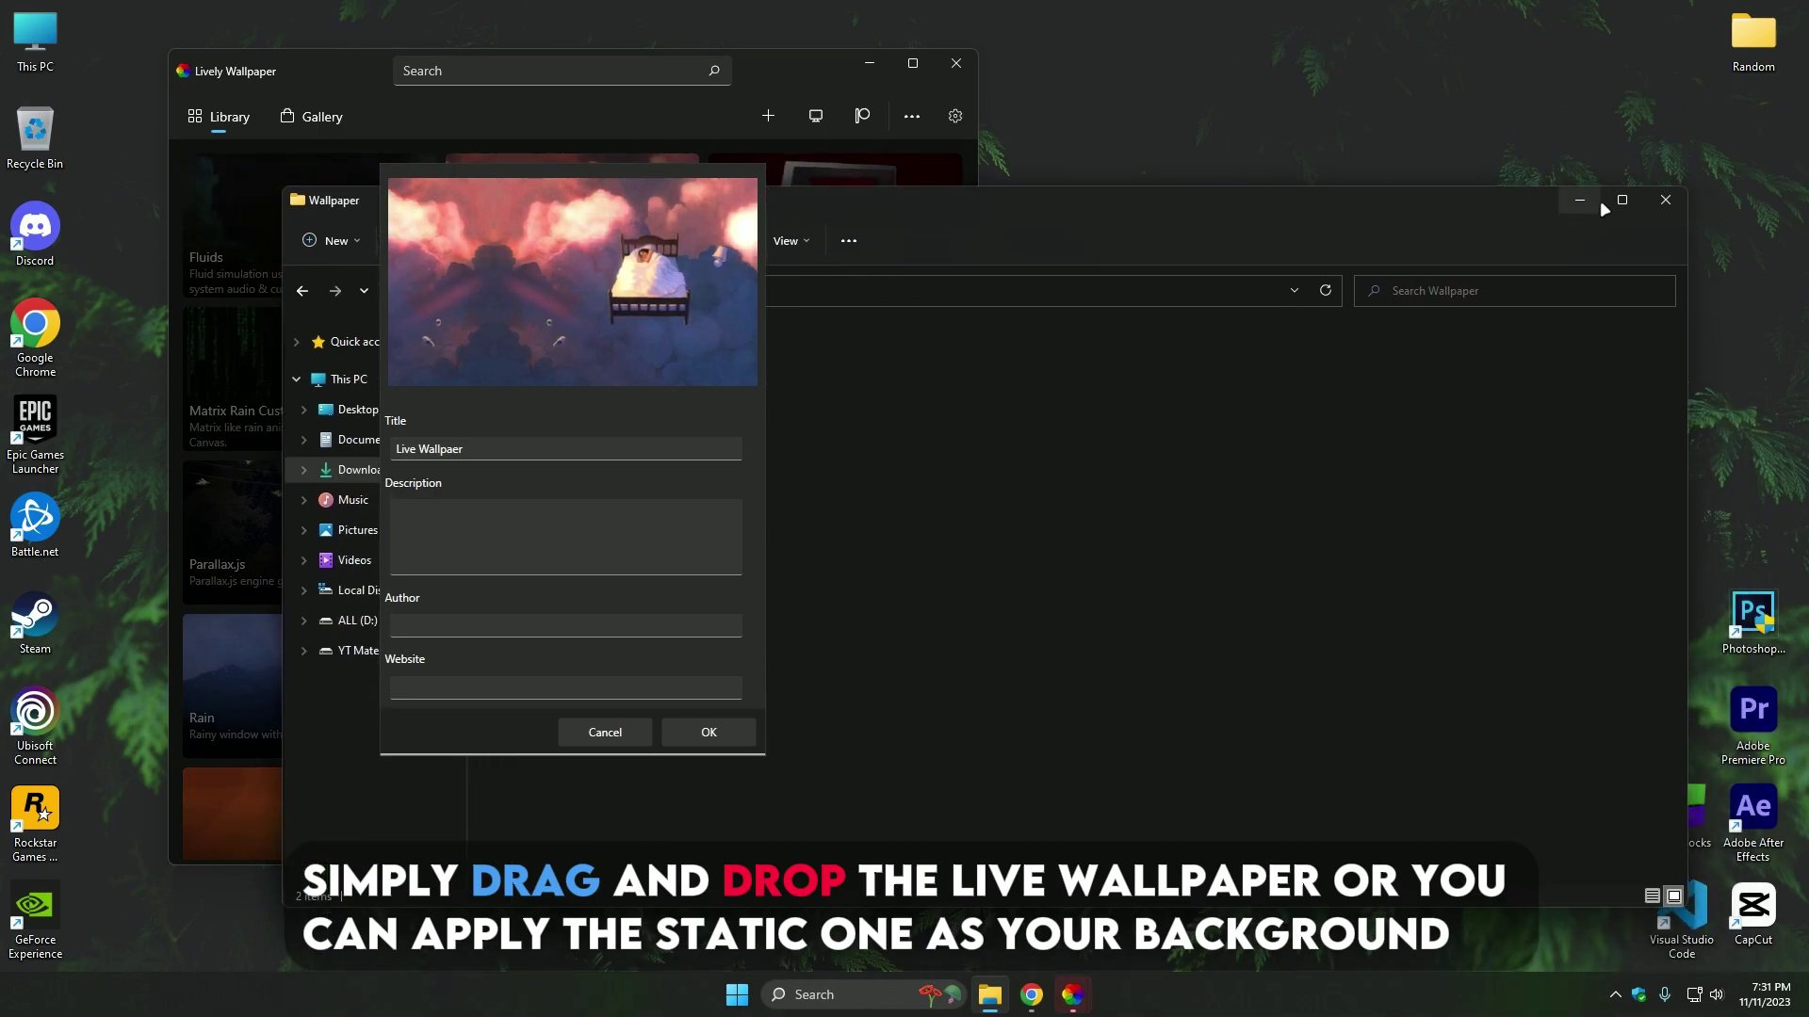
{"action": "left_click", "coordinate": [1665, 199]}
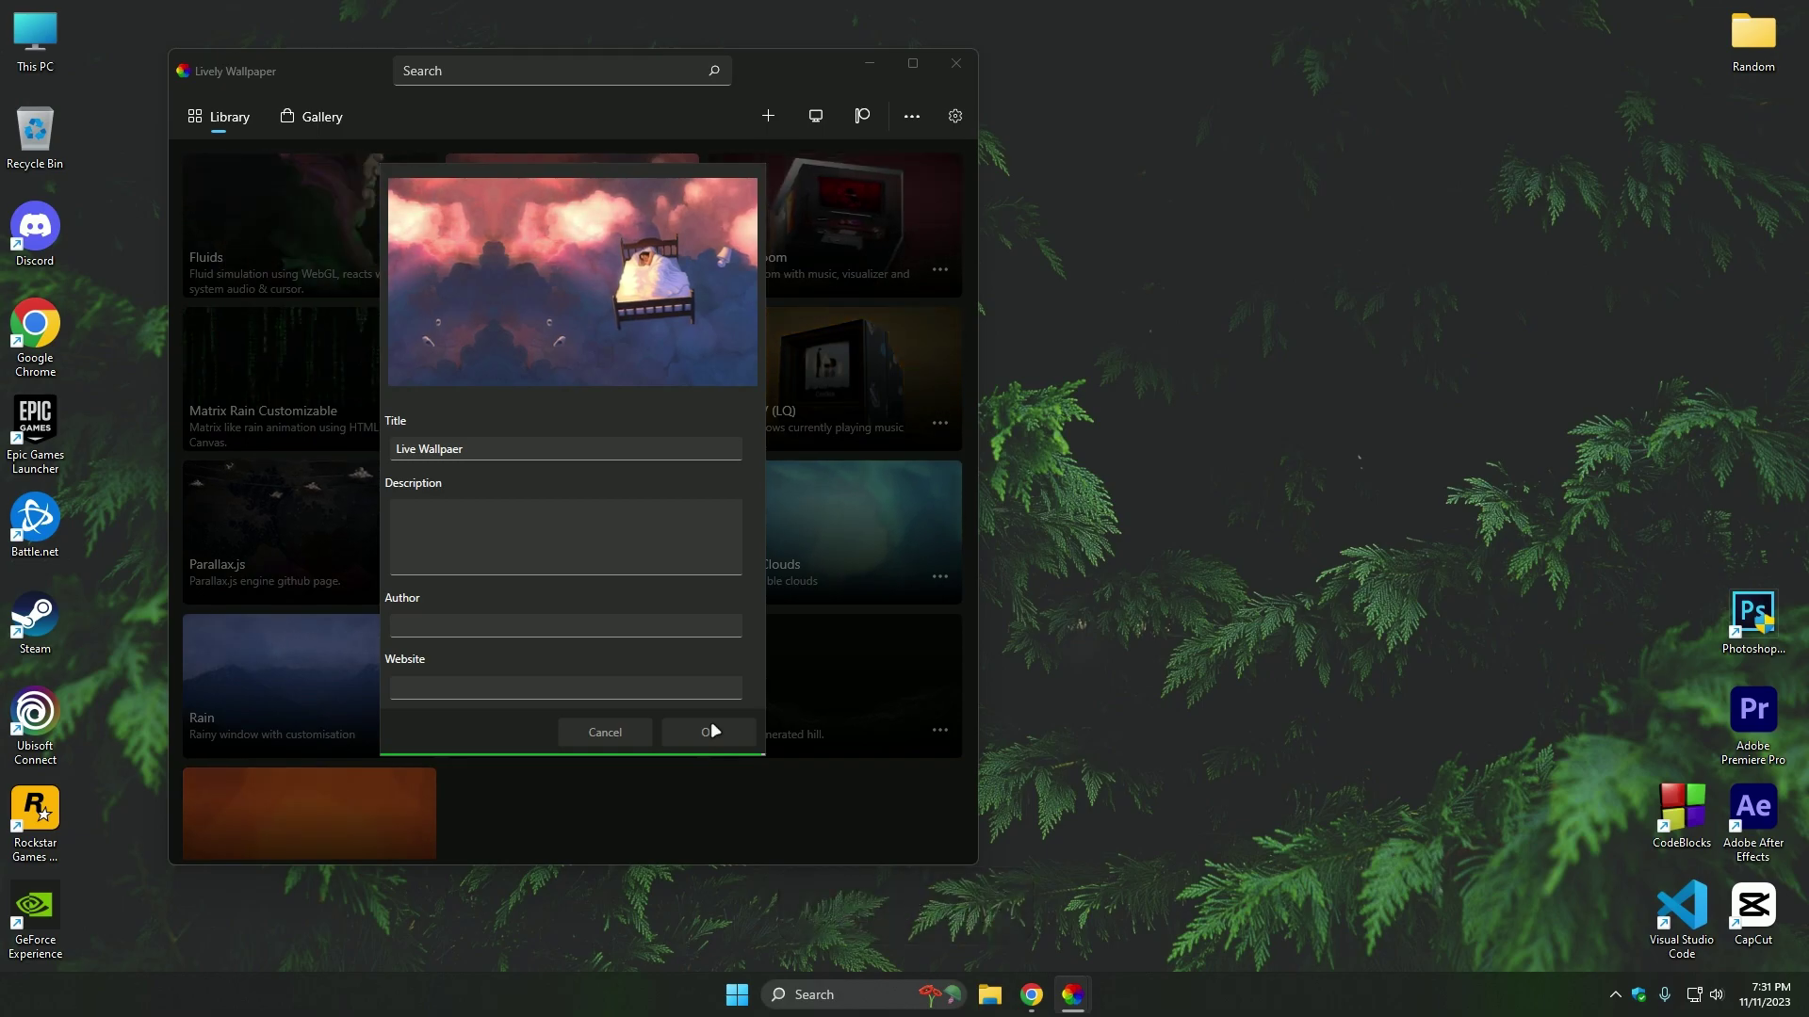
{"action": "left_click", "coordinate": [711, 729]}
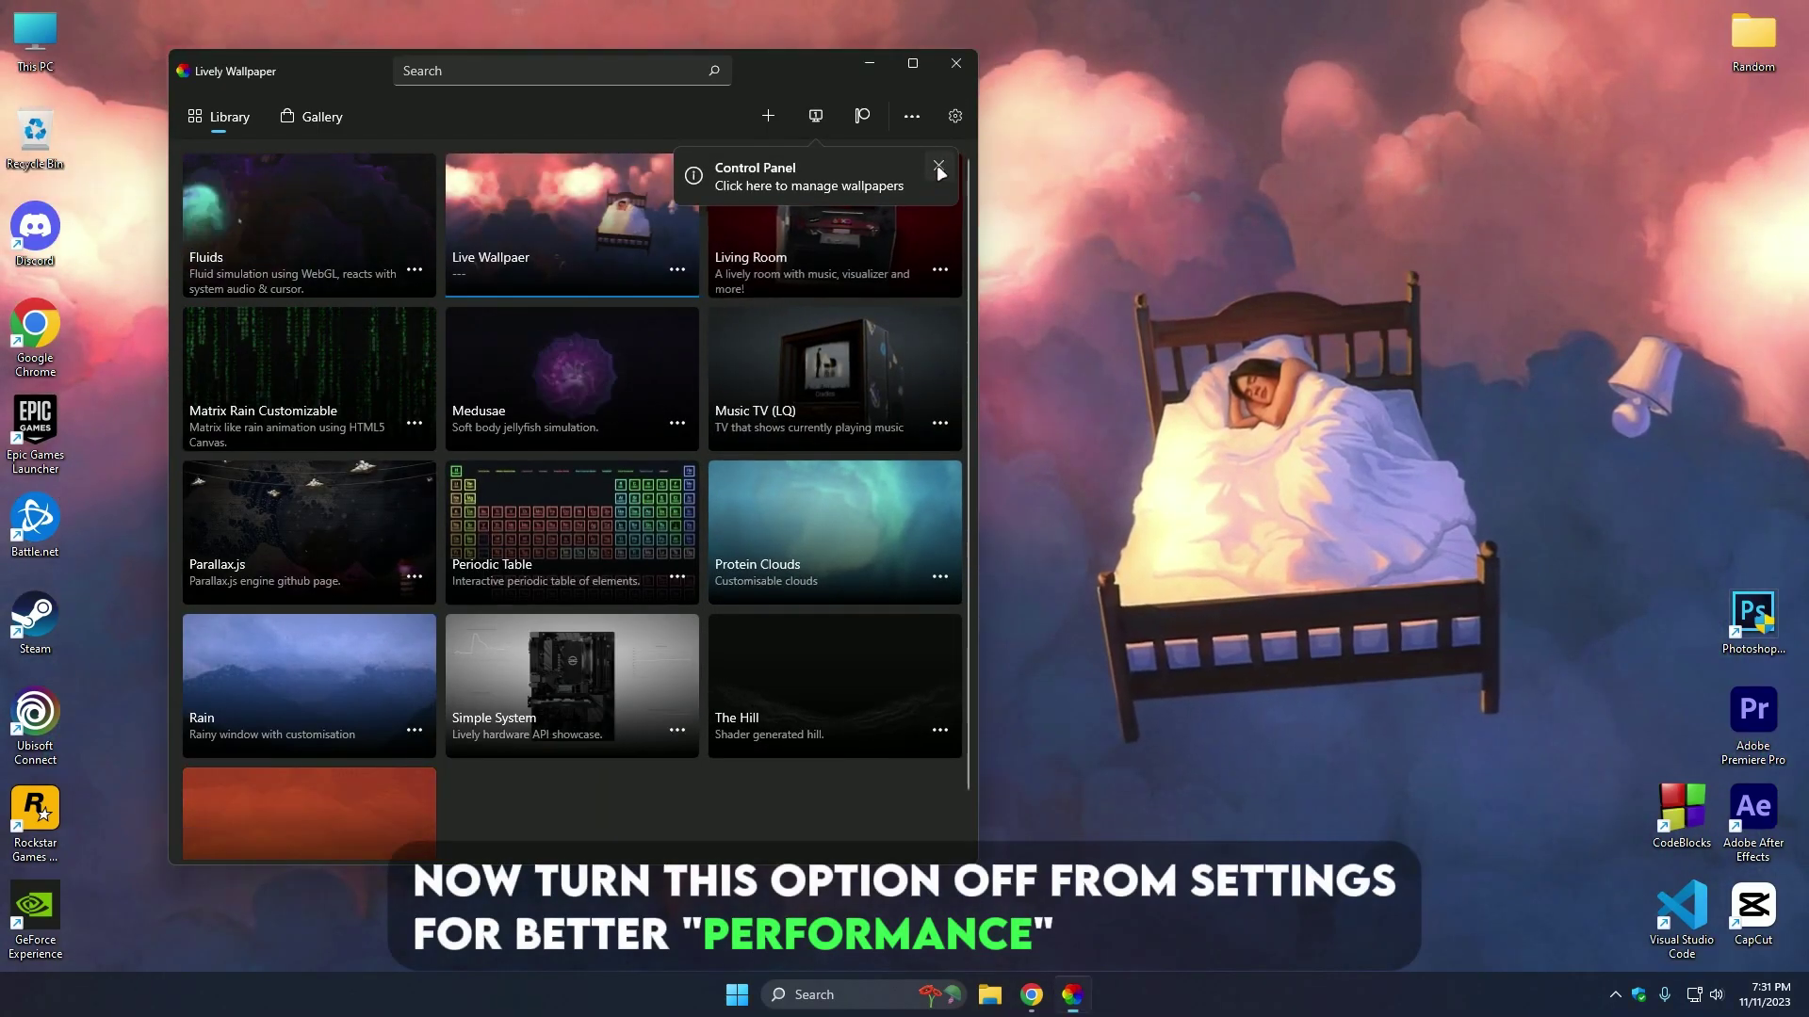
Turn off GPU decode for the video player in Lively's wallpaper settings
{"action": "left_click", "coordinate": [938, 166]}
{"action": "left_click", "coordinate": [953, 115]}
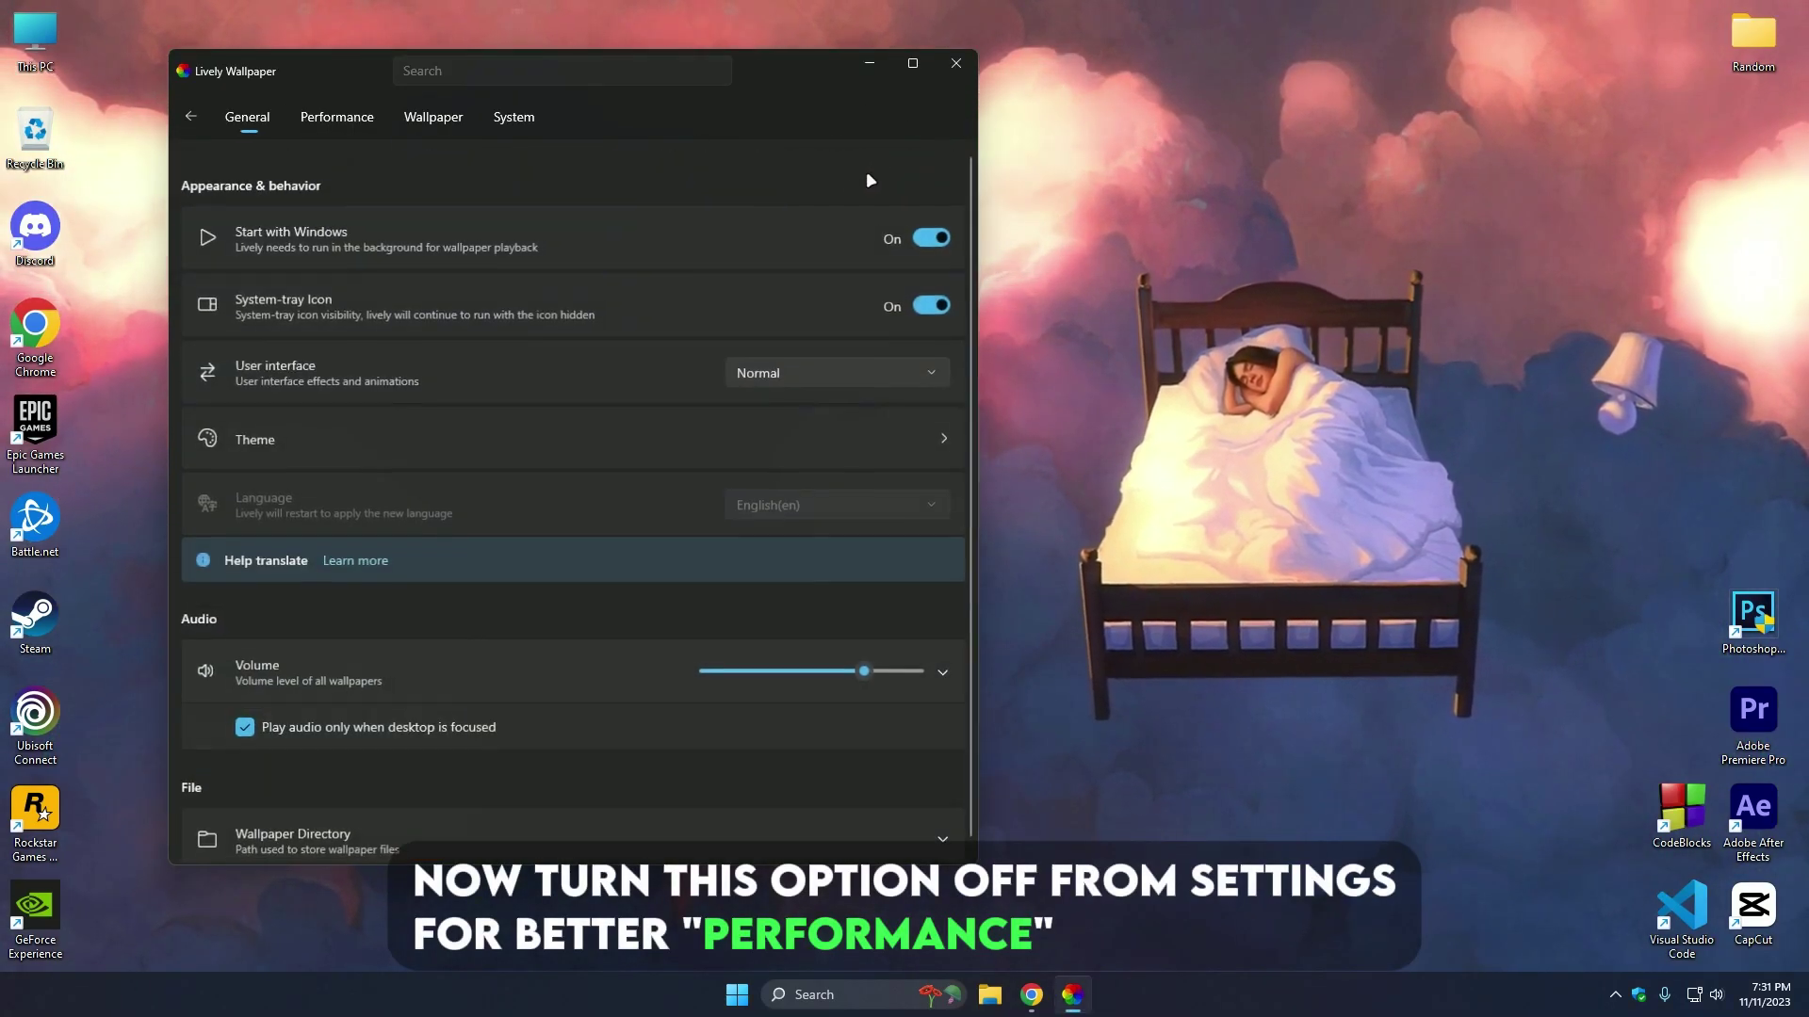
{"action": "left_click", "coordinate": [420, 120]}
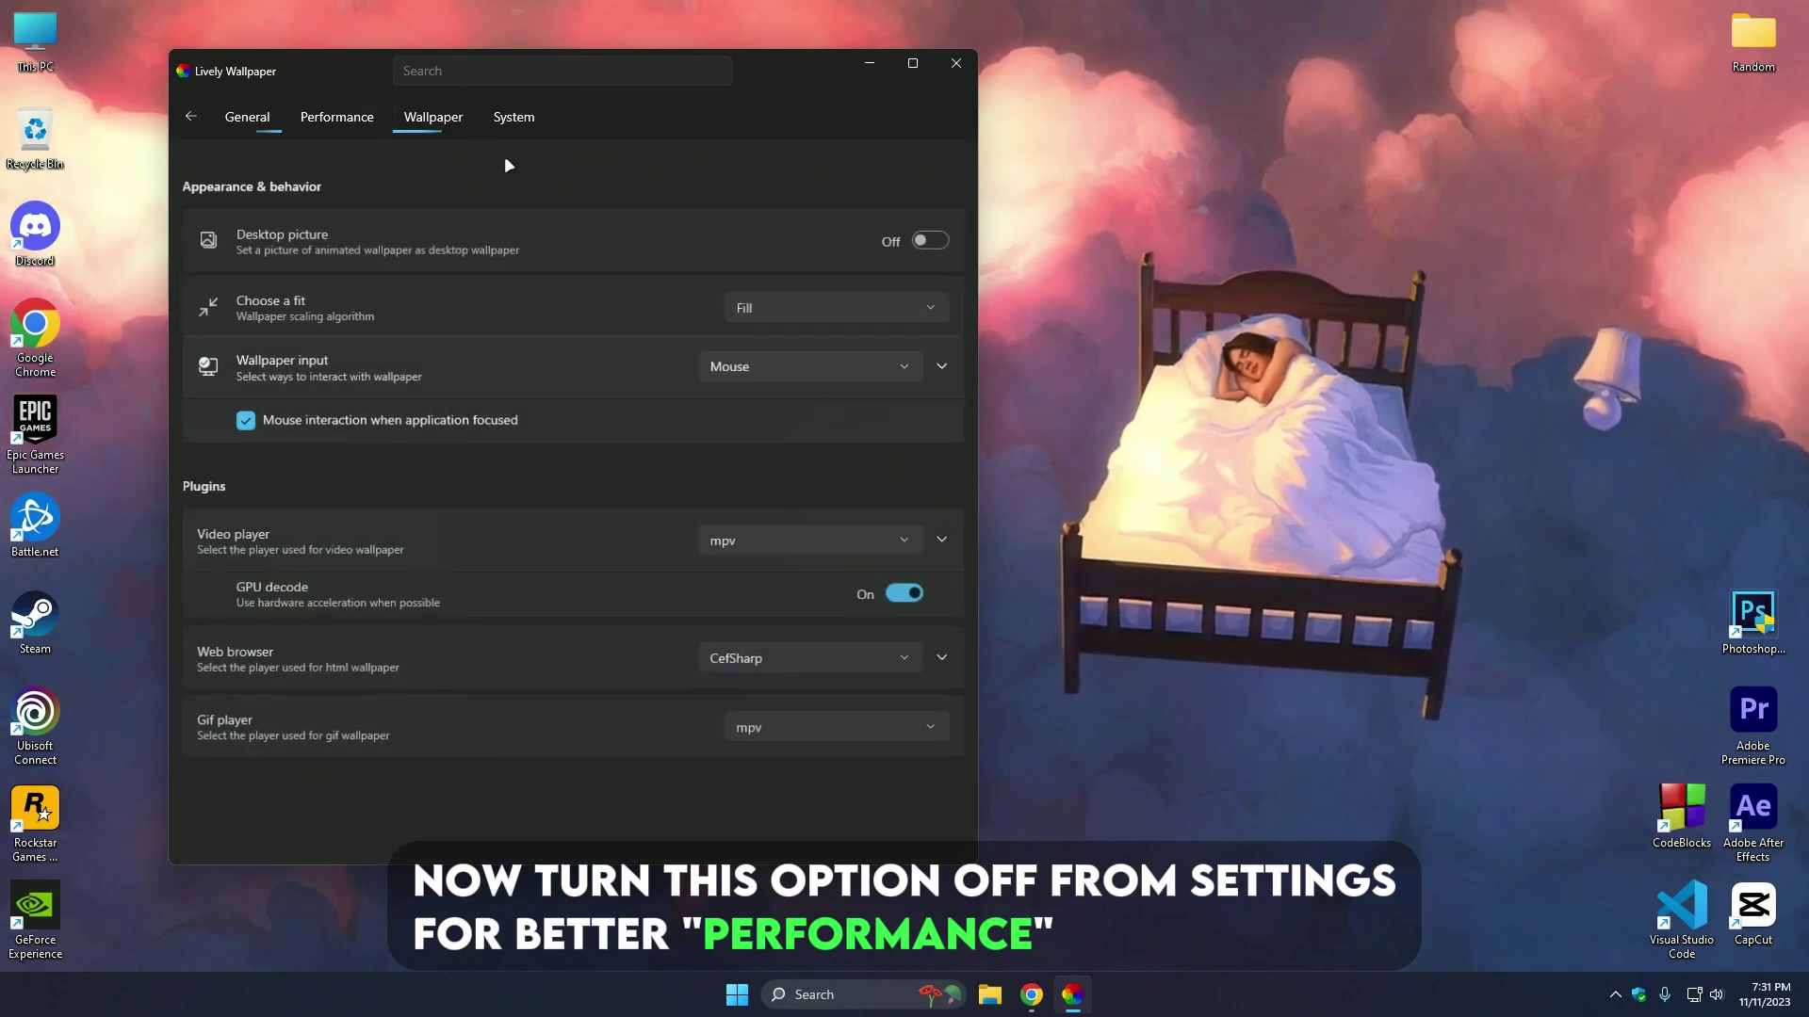
{"action": "left_click", "coordinate": [908, 594]}
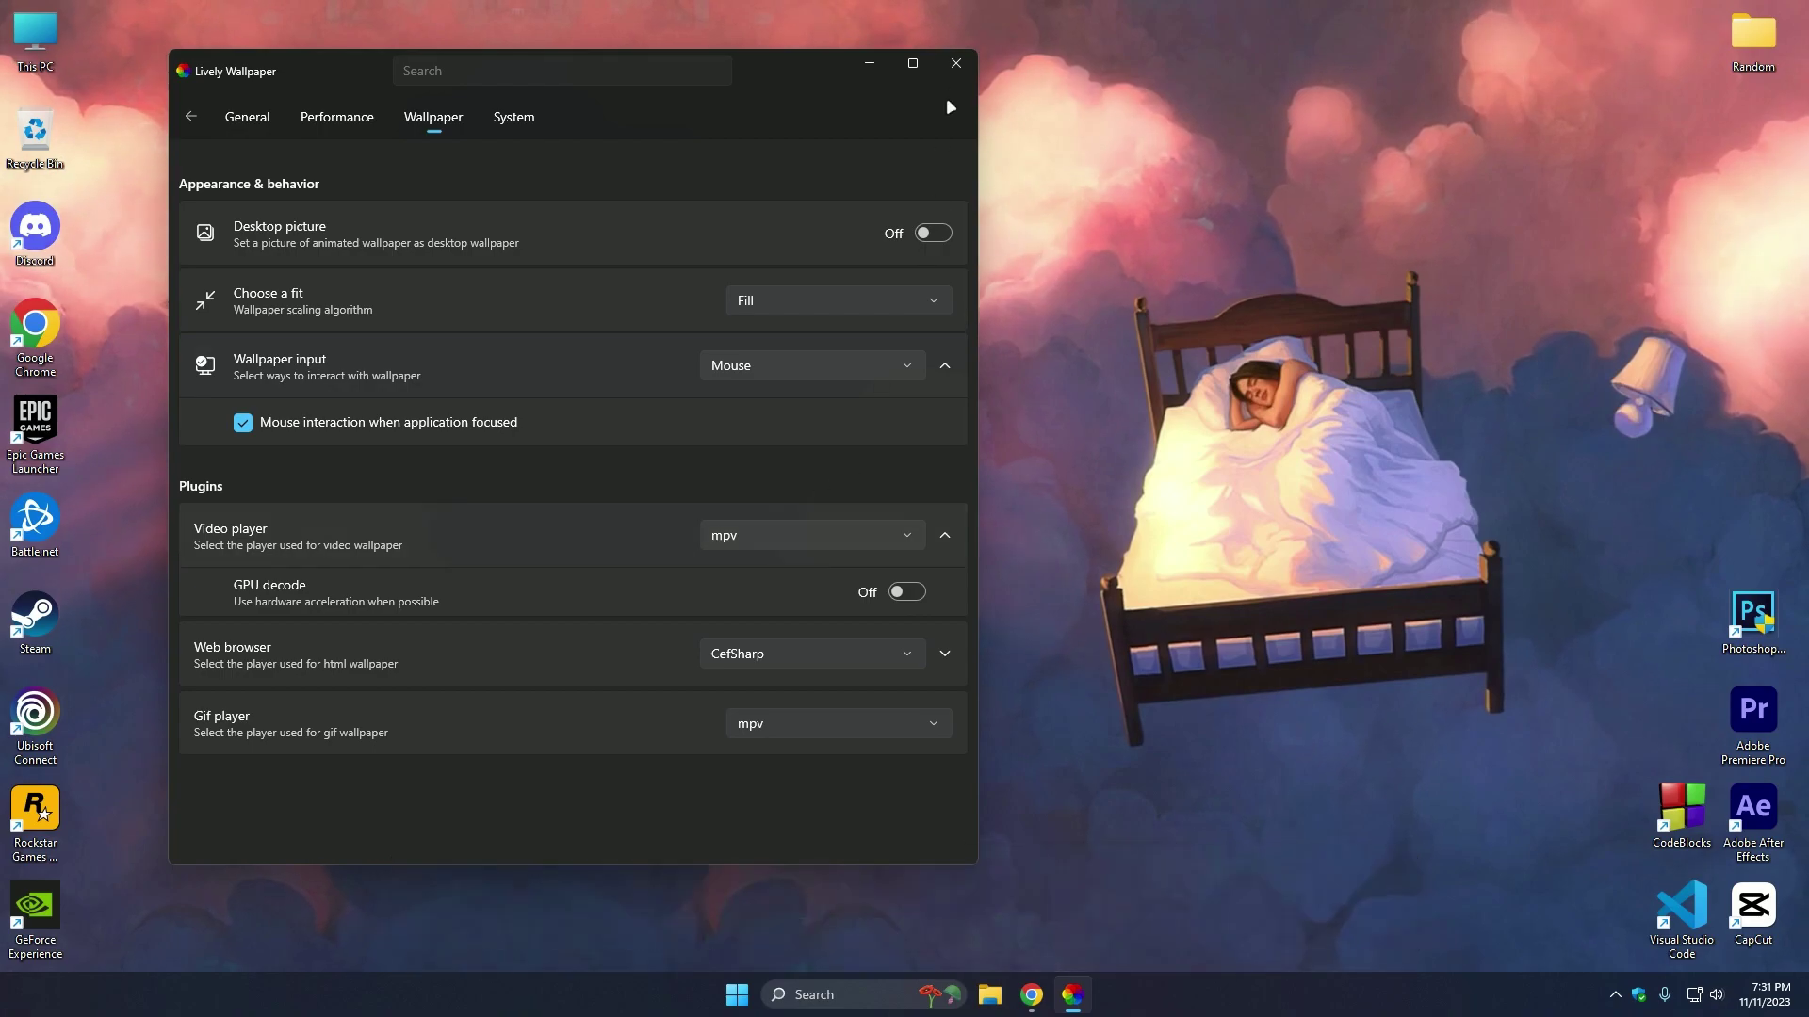
Close the Lively Wallpaper window and refresh the desktop
{"action": "left_click", "coordinate": [955, 66]}
{"action": "right_click", "coordinate": [1036, 200]}
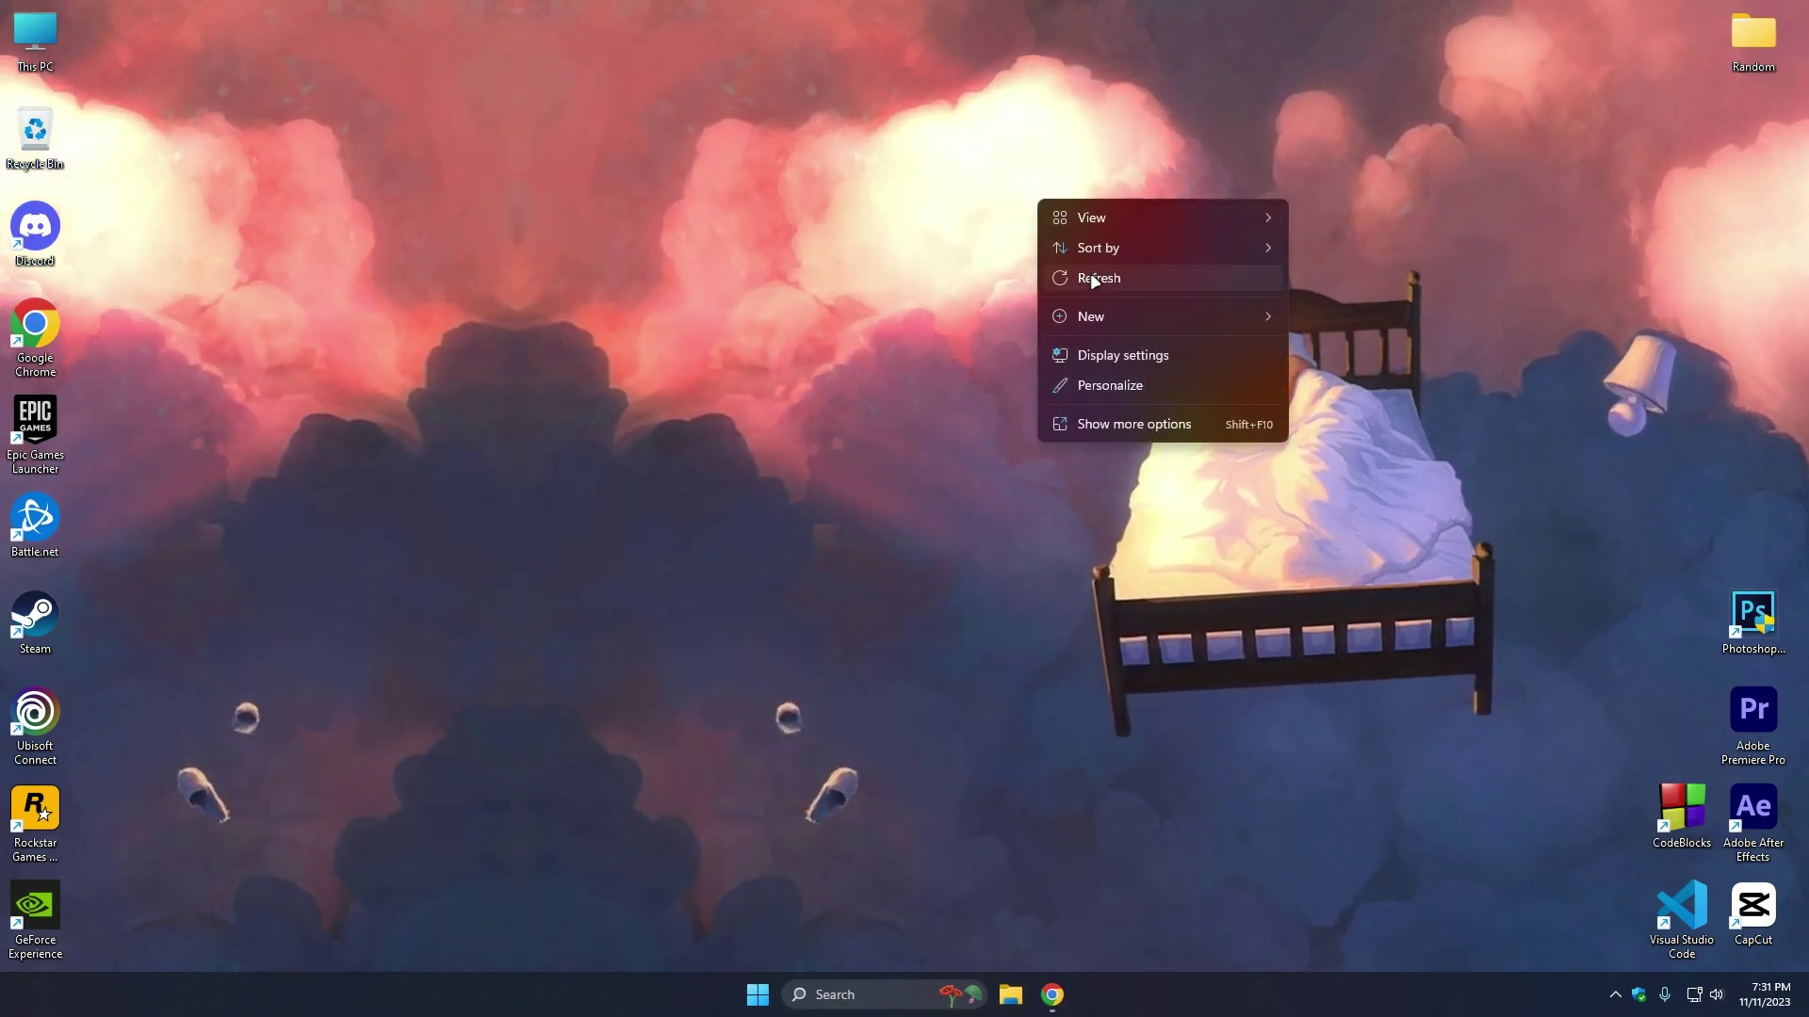
{"action": "left_click", "coordinate": [1091, 274]}
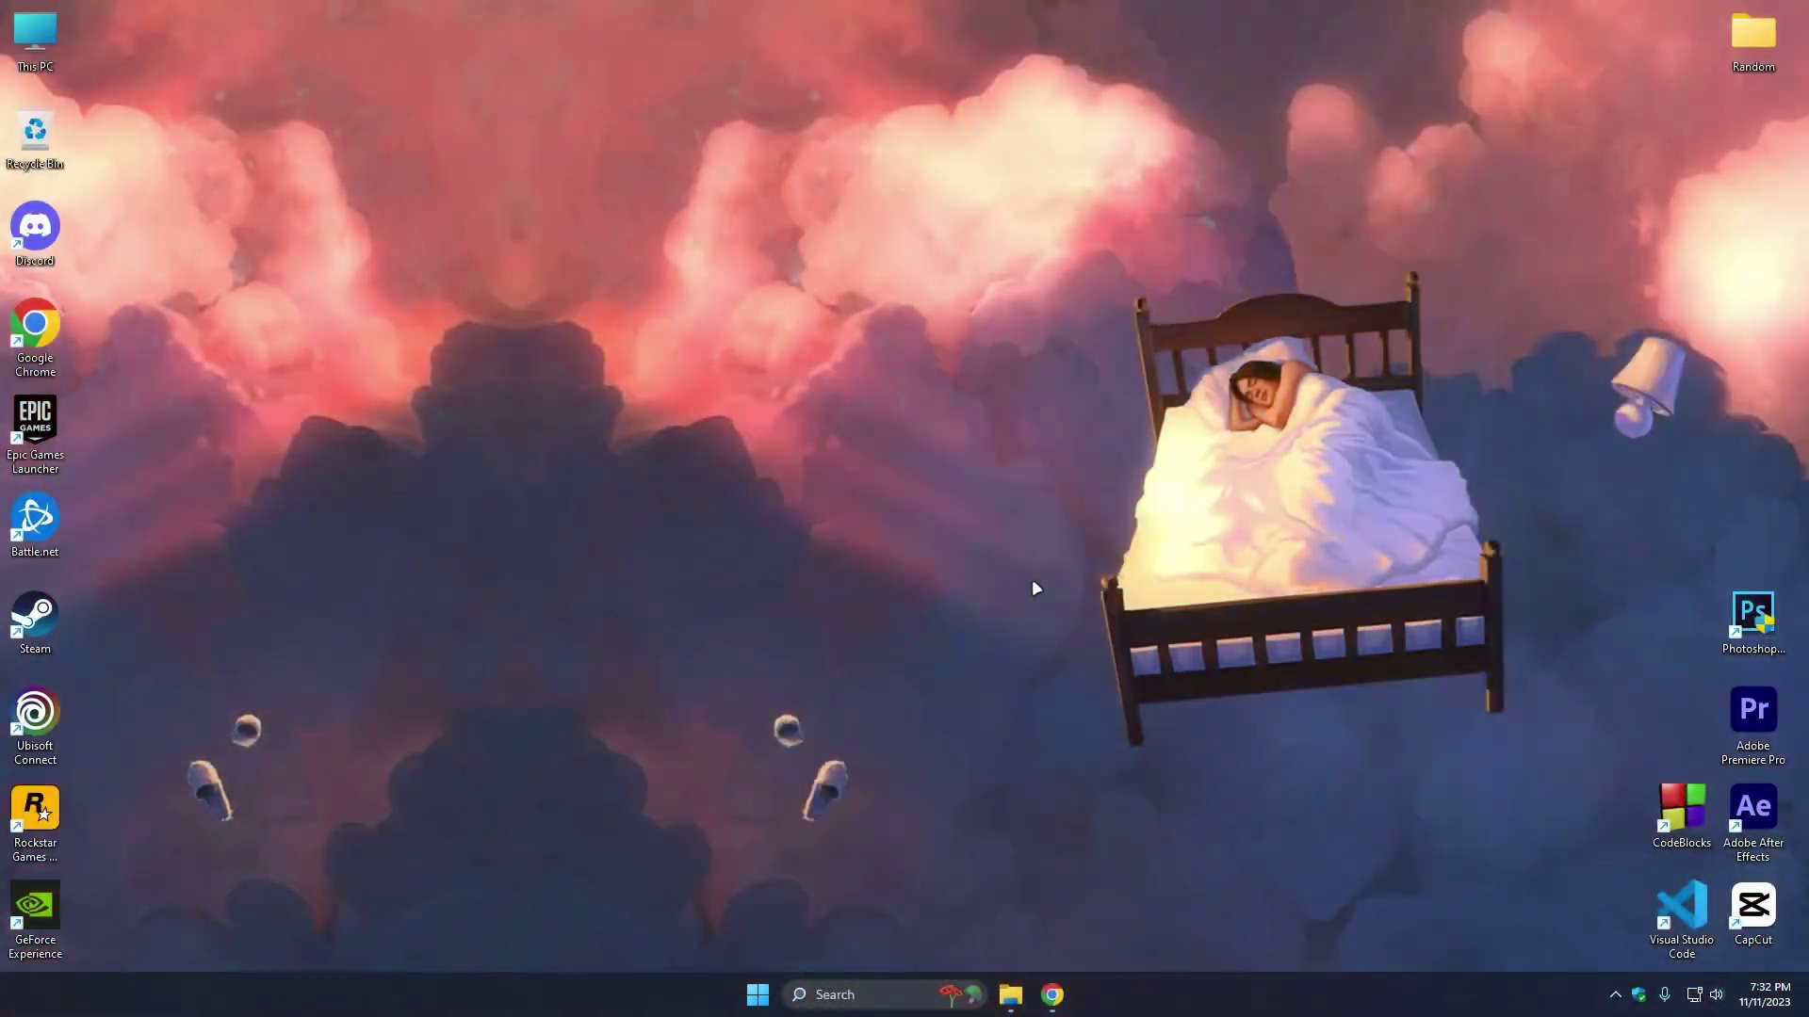
Hide the desktop icons by turning off Show desktop icons
{"action": "right_click", "coordinate": [816, 466]}
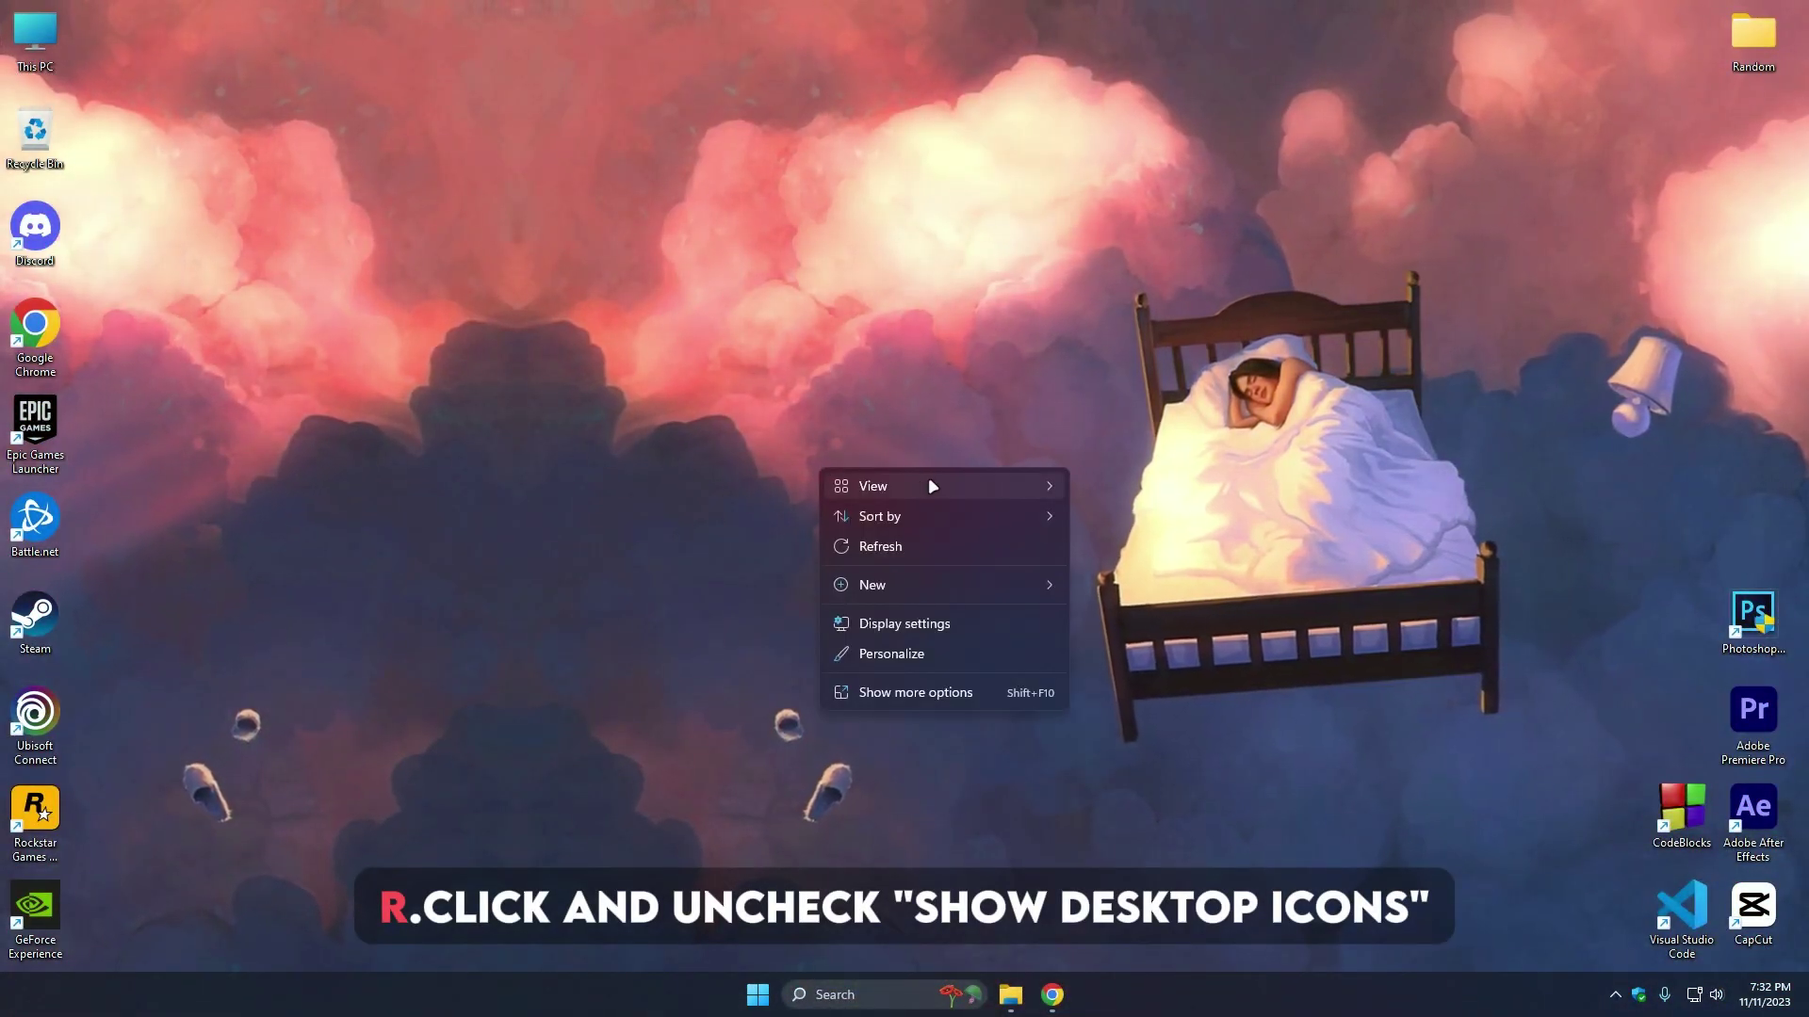
{"action": "mouse_move", "coordinate": [929, 482]}
{"action": "left_click", "coordinate": [1168, 648]}
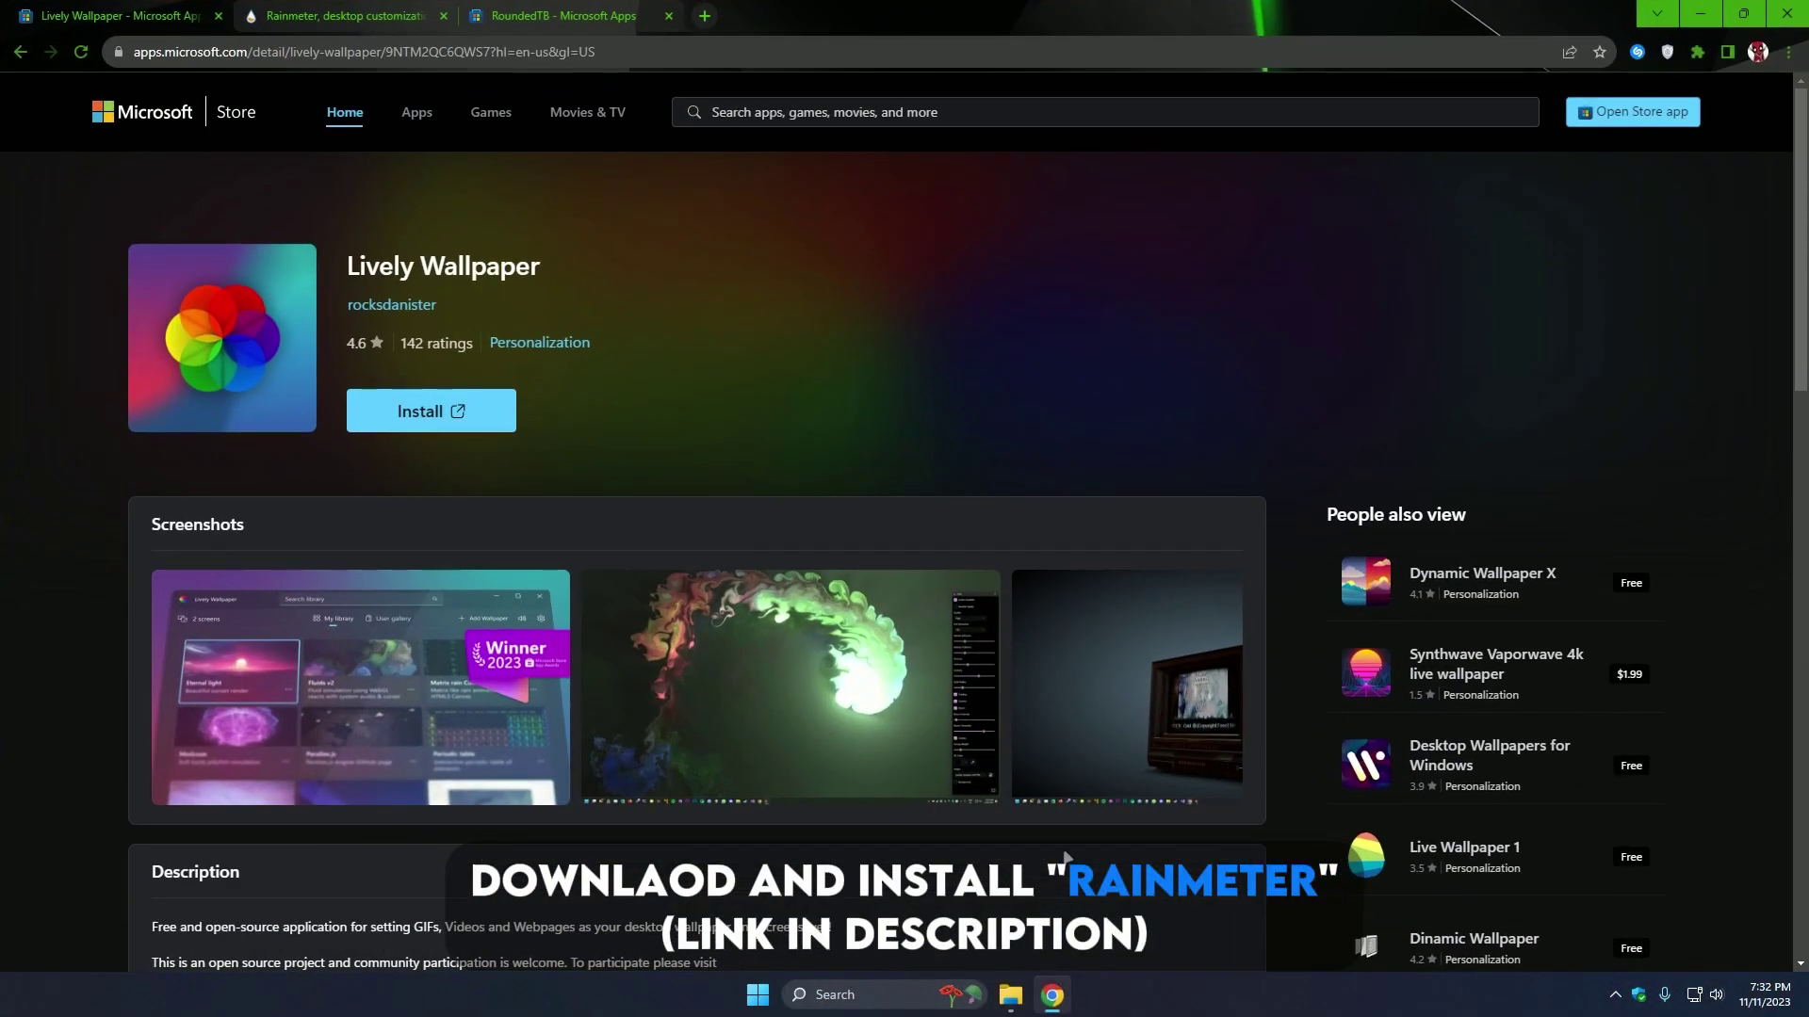
Download the Rainmeter 4.5.18 installer from rainmeter.net and save it in the Downloads folder
{"action": "left_click", "coordinate": [376, 18]}
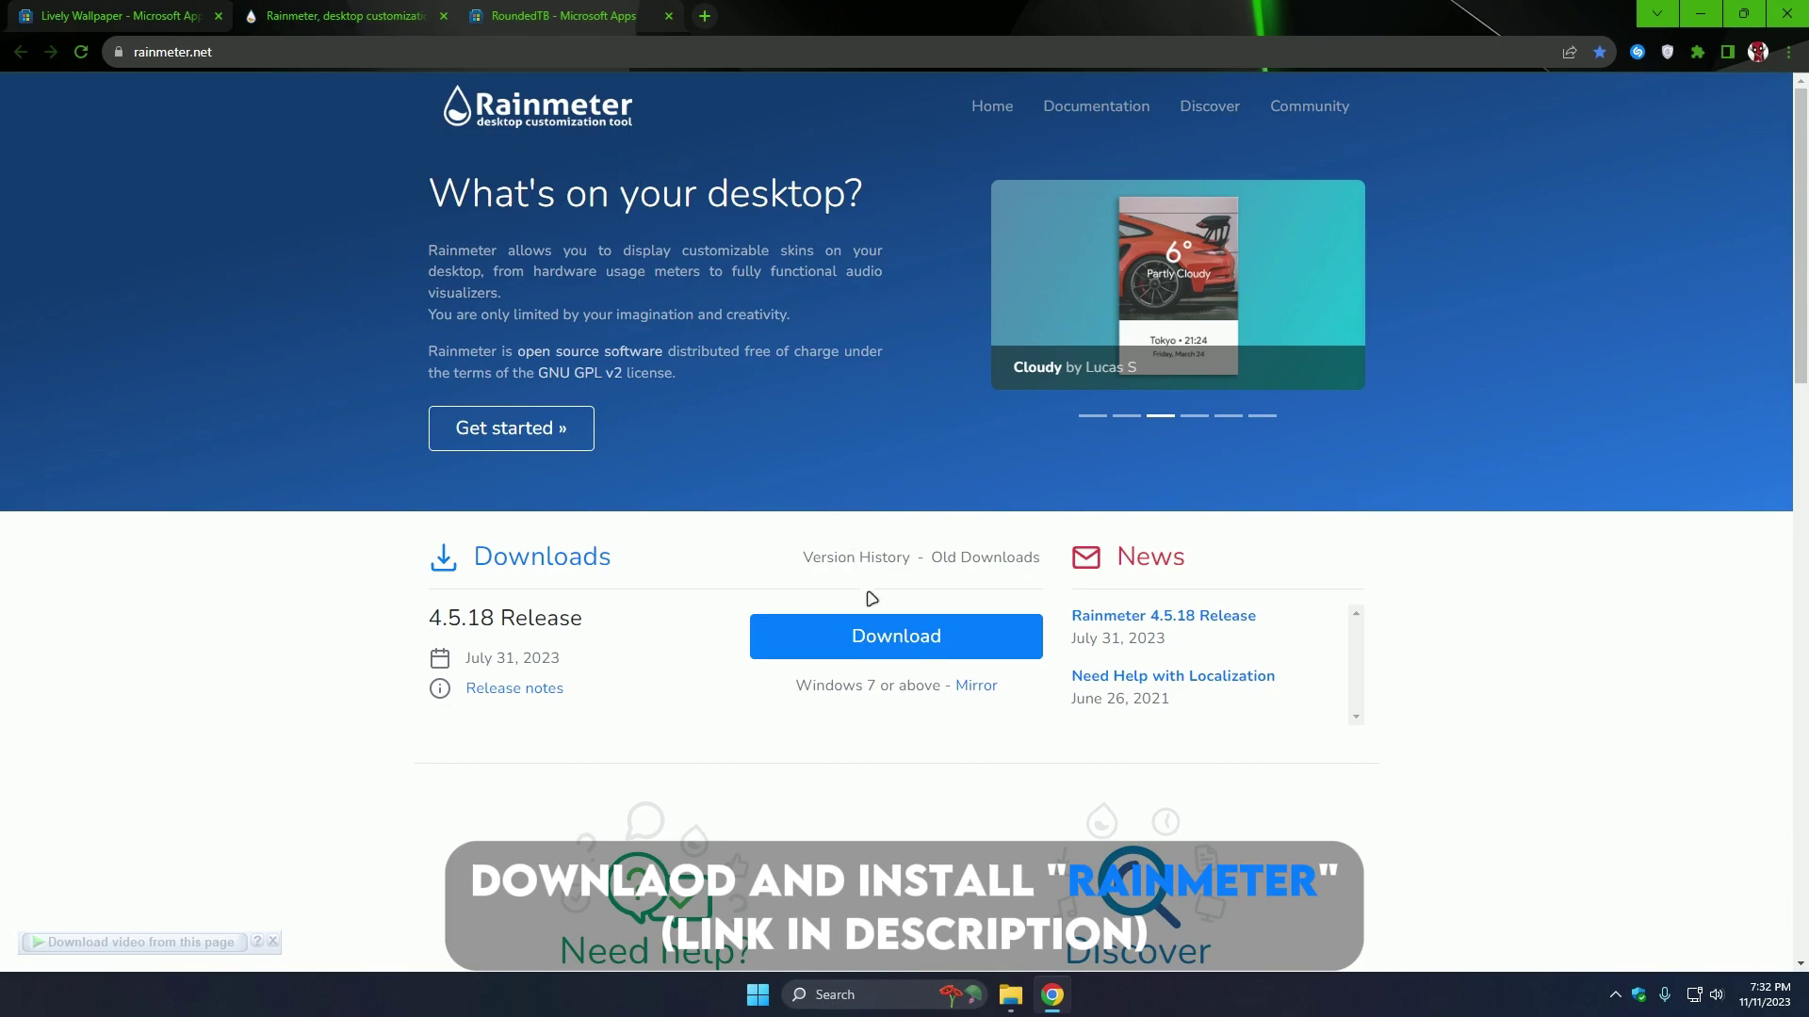
{"action": "left_click", "coordinate": [894, 652]}
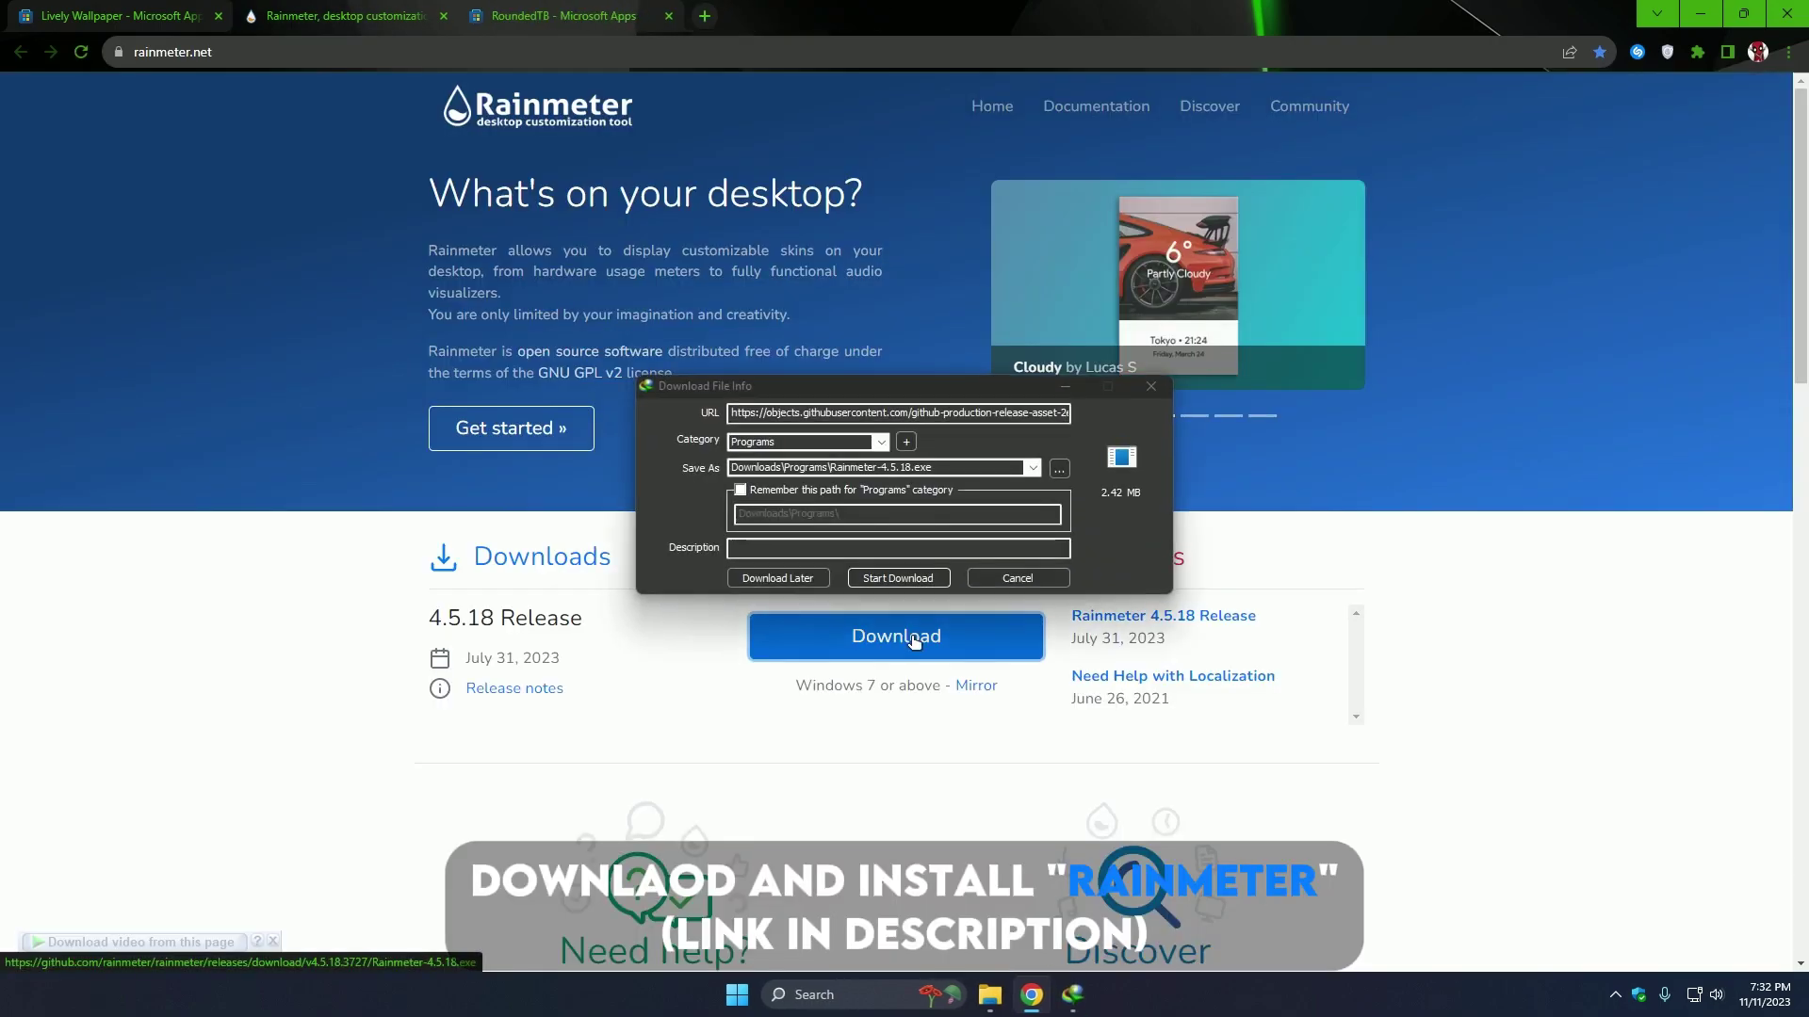
{"action": "left_click", "coordinate": [1059, 468]}
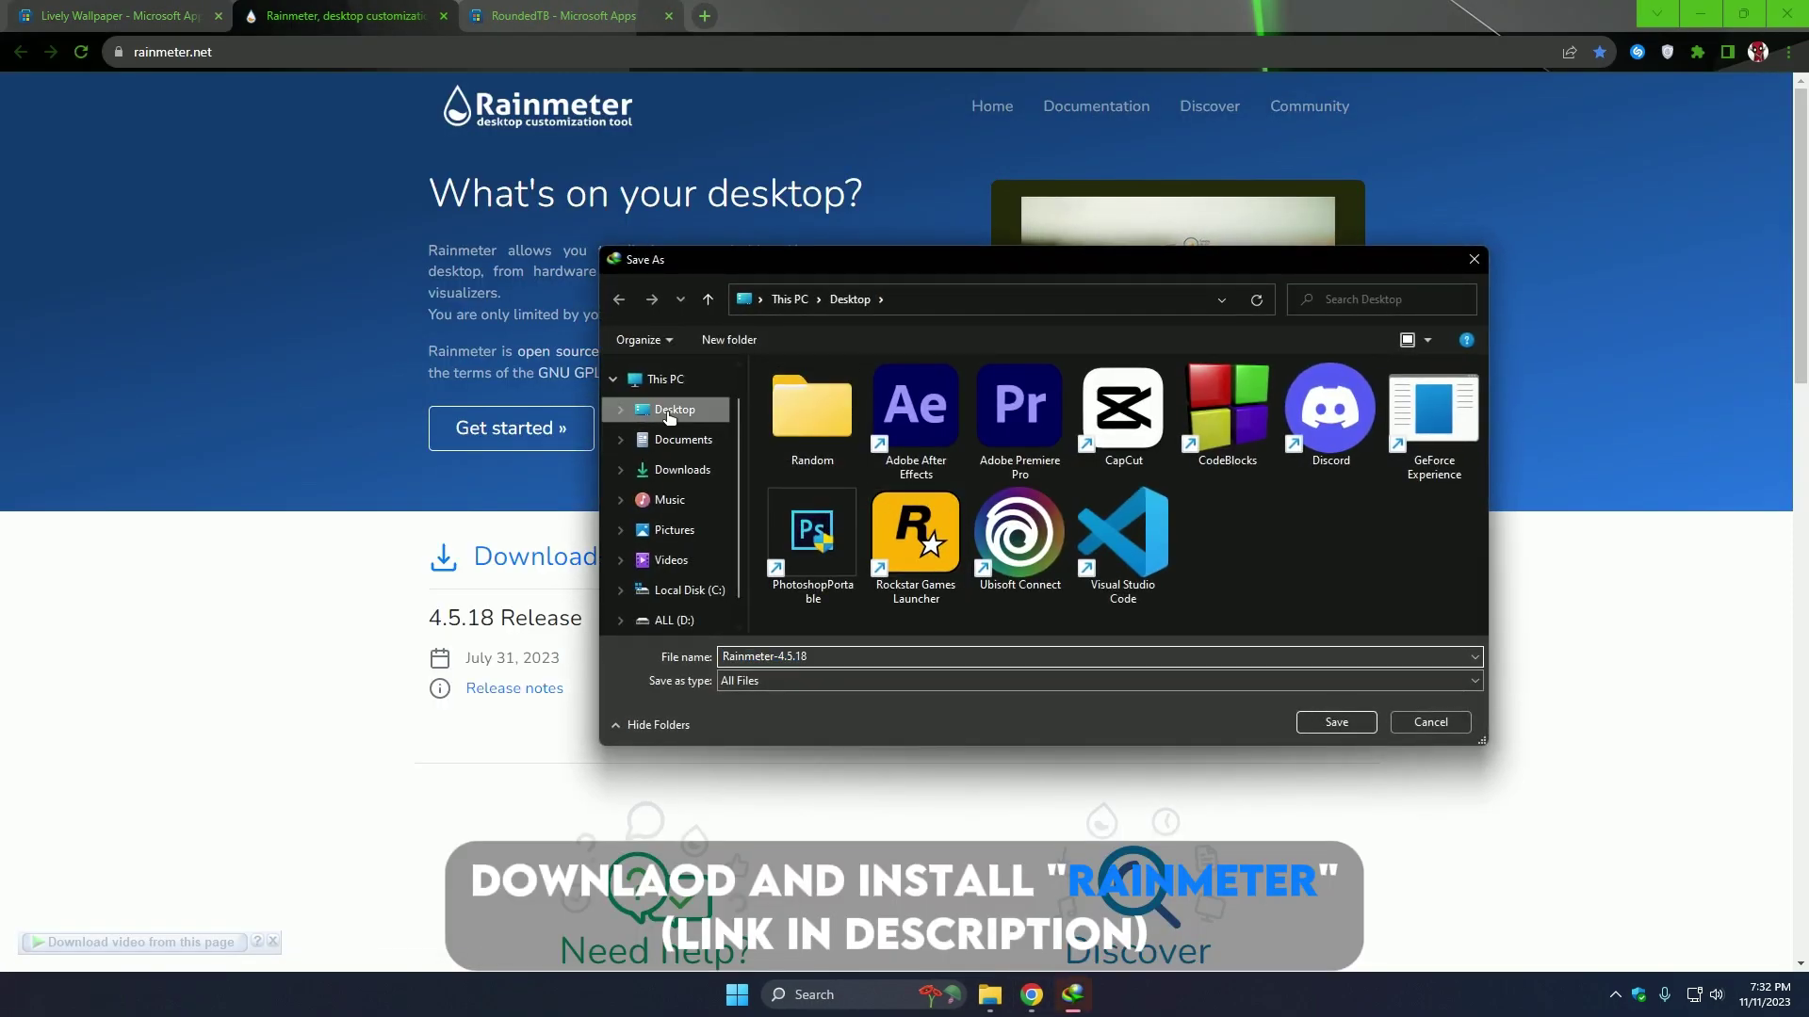
{"action": "left_click", "coordinate": [697, 470]}
{"action": "left_click", "coordinate": [1337, 722]}
{"action": "left_click", "coordinate": [945, 572]}
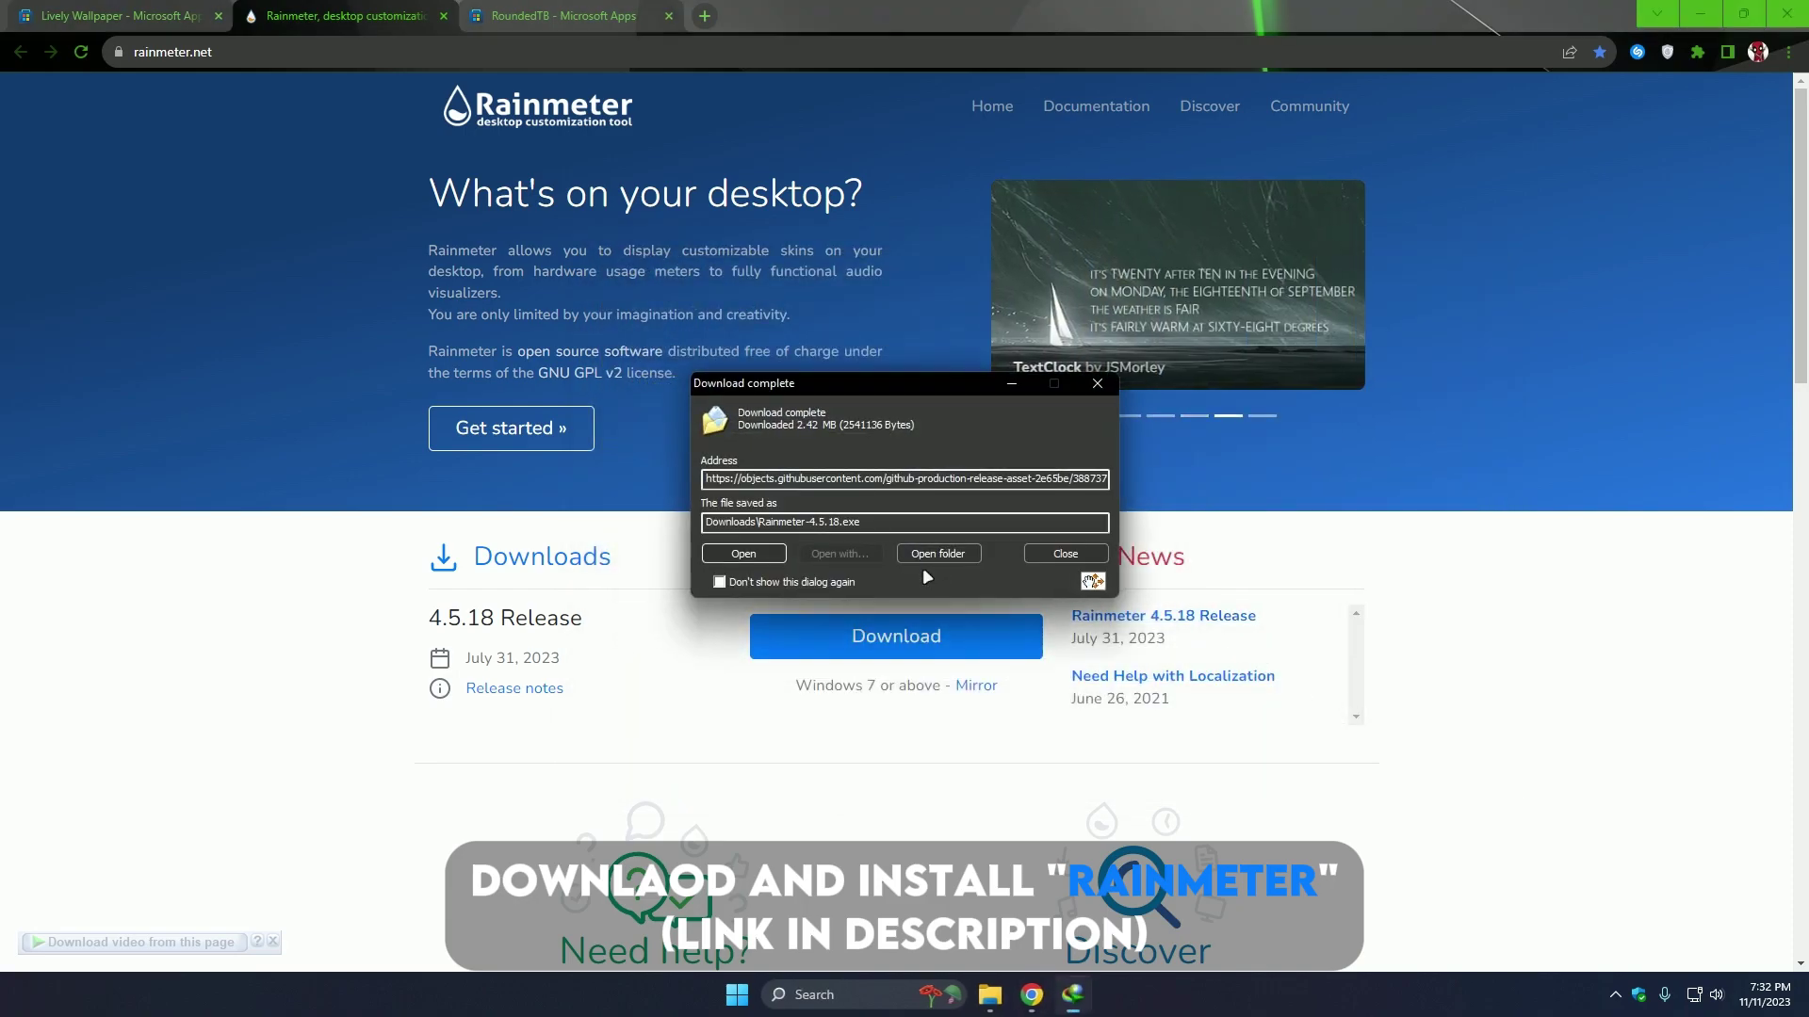
Install Rainmeter in English with the standard installation, allow the device changes, and finish setup with Run Rainmeter enabled
{"action": "left_click", "coordinate": [779, 554]}
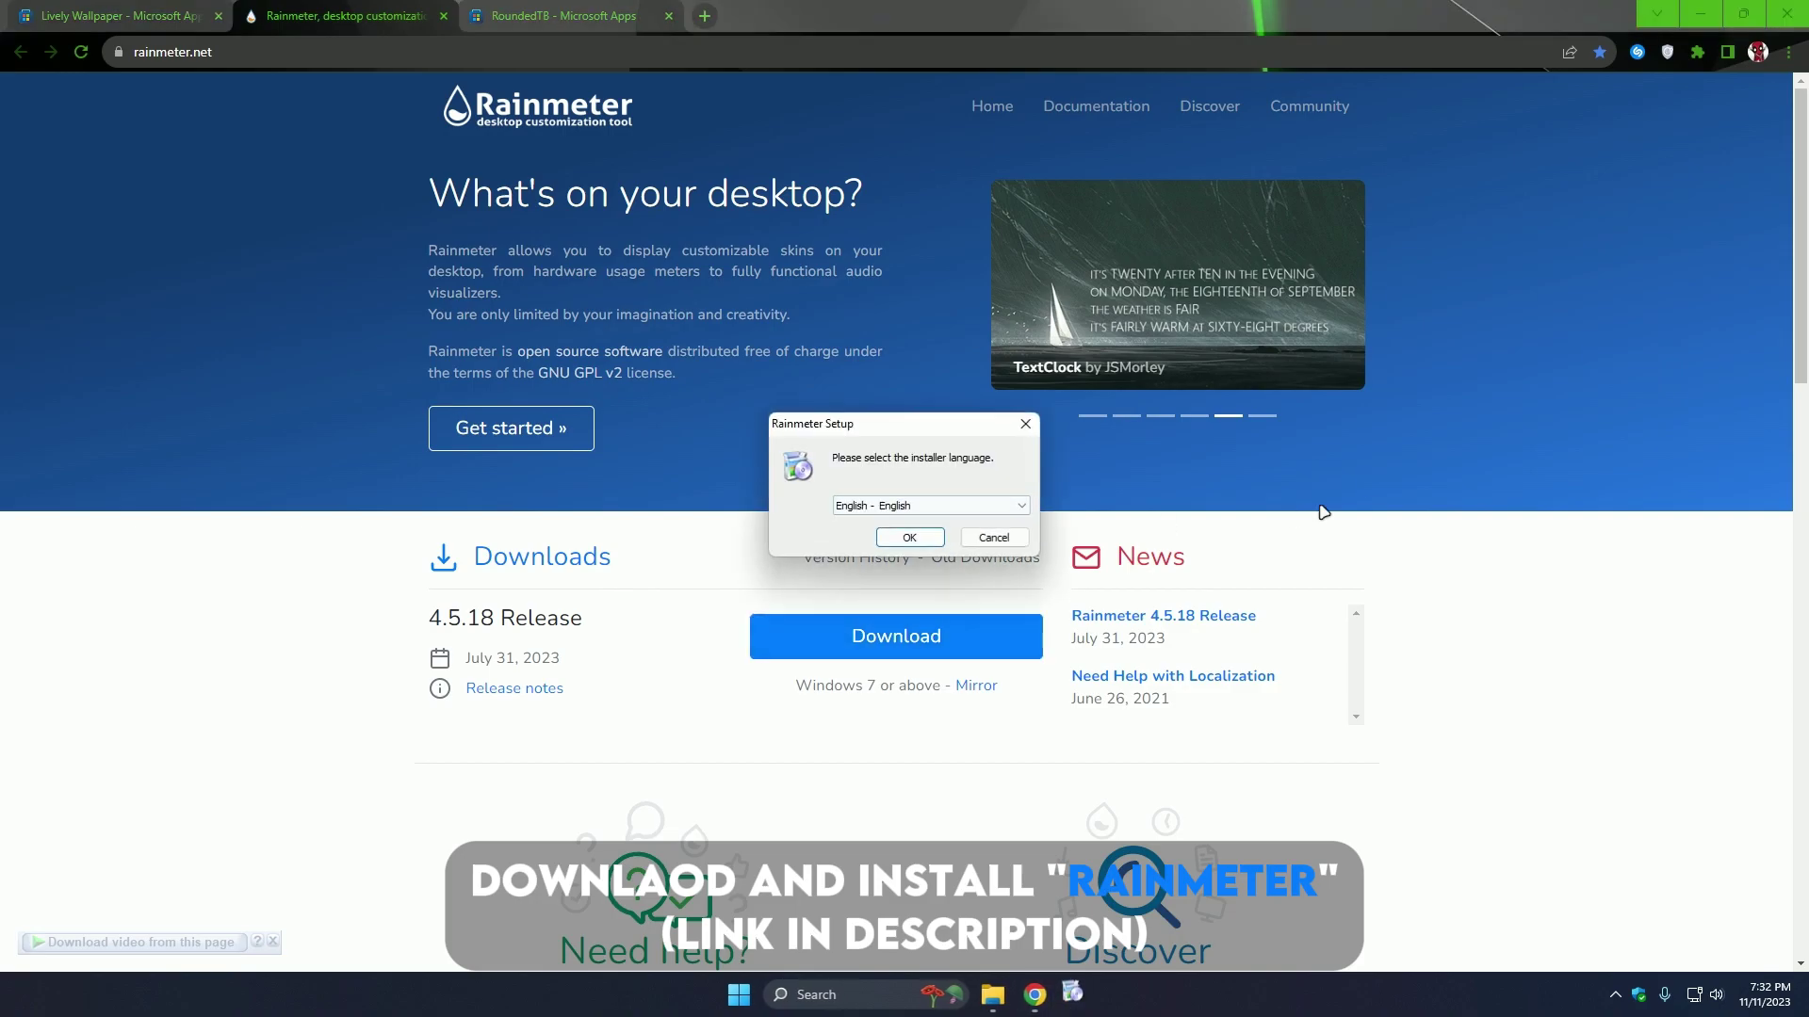
{"action": "left_click", "coordinate": [1704, 11]}
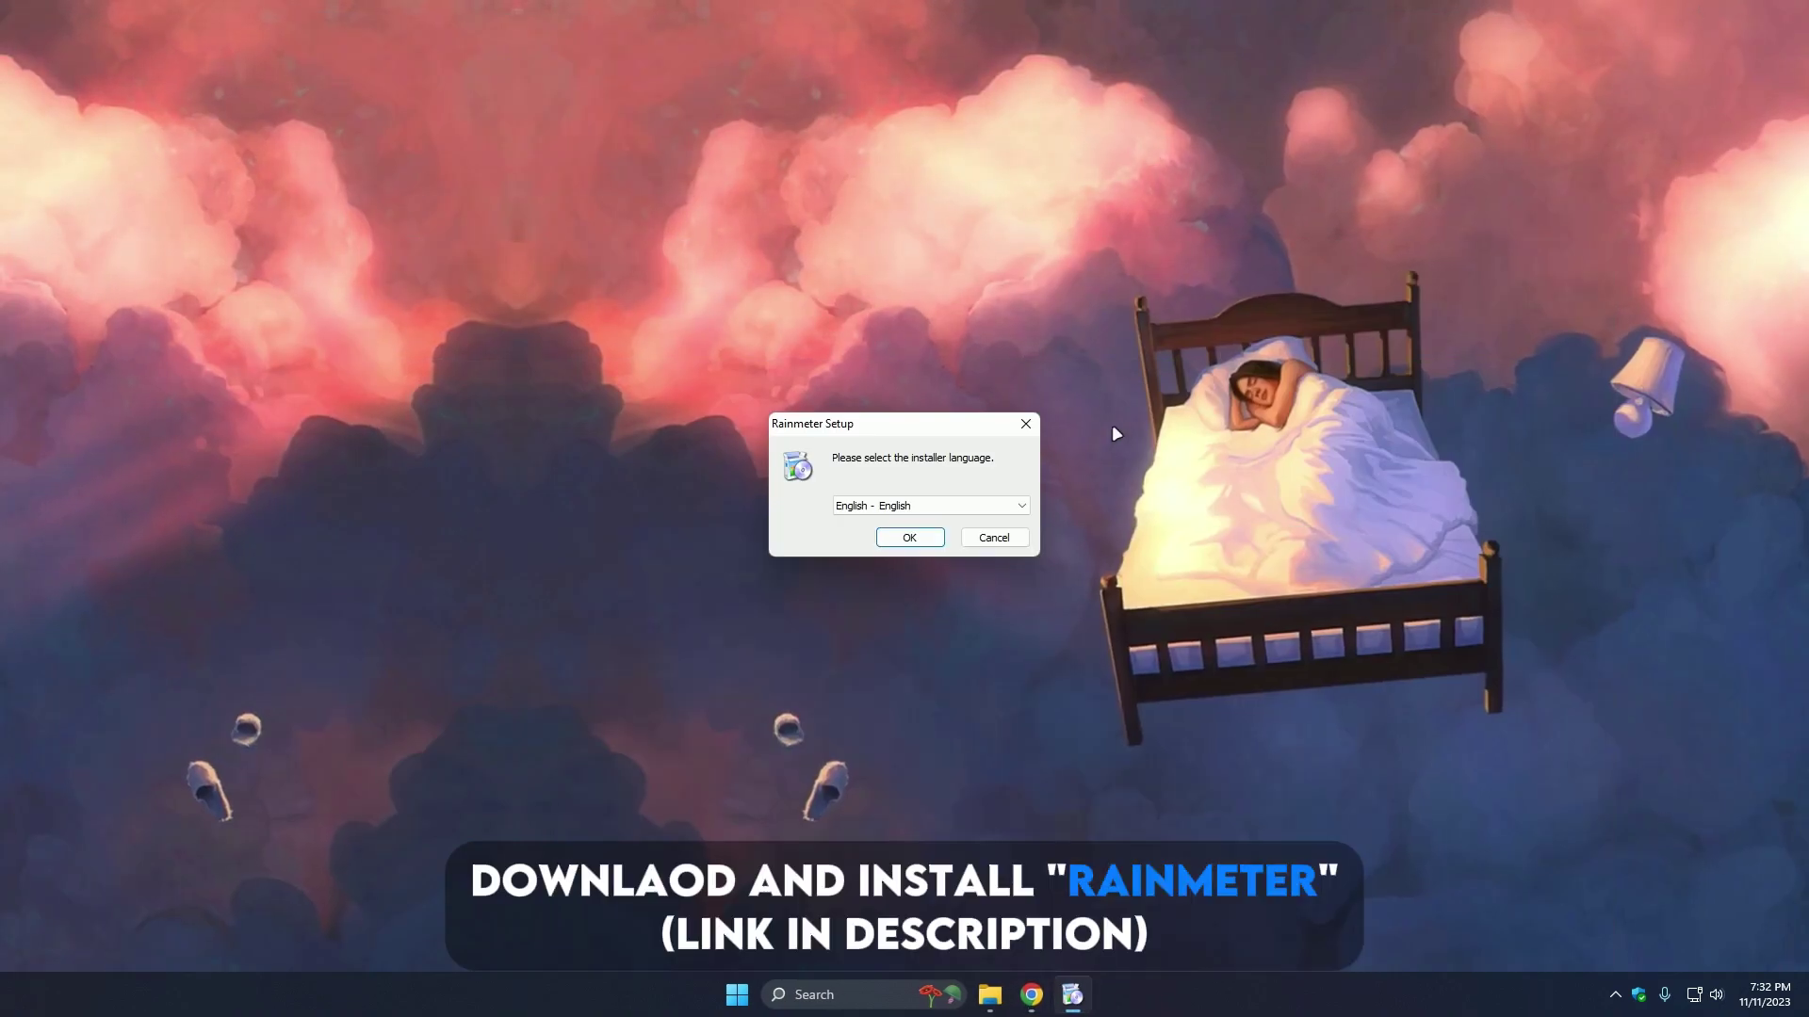
{"action": "left_click", "coordinate": [890, 538]}
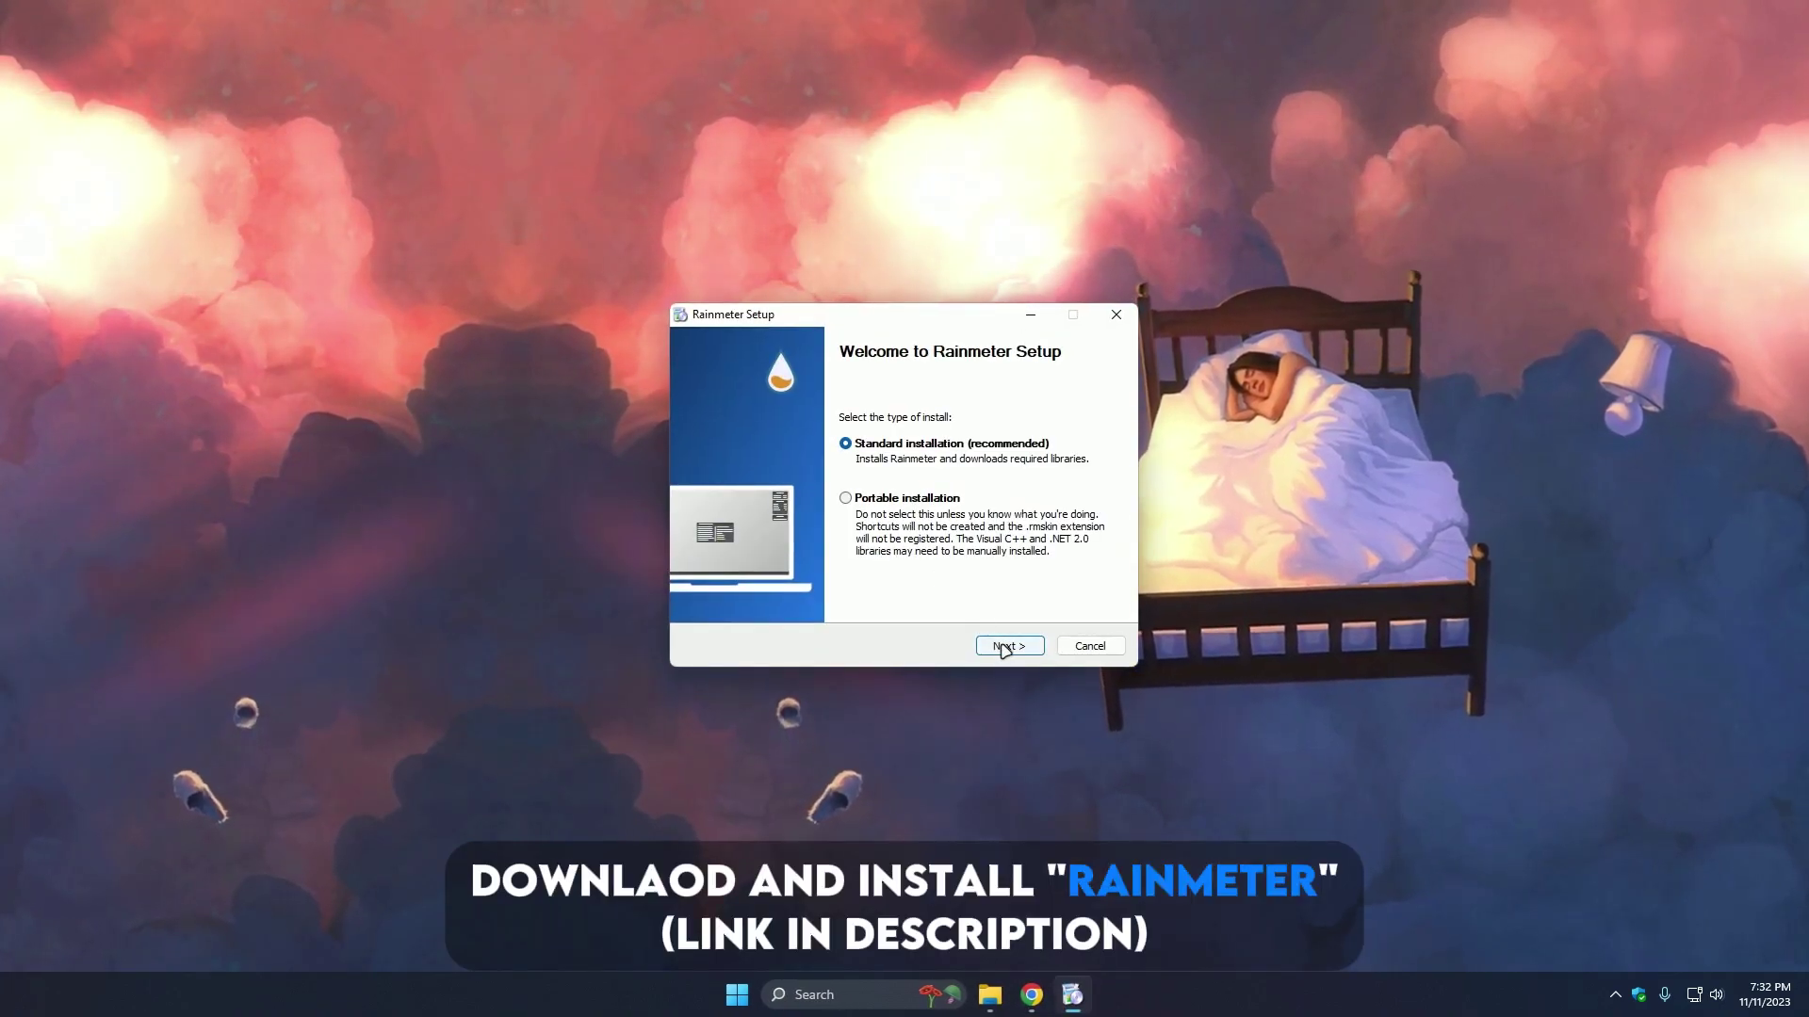
{"action": "left_click", "coordinate": [1003, 642]}
{"action": "left_click", "coordinate": [1004, 647]}
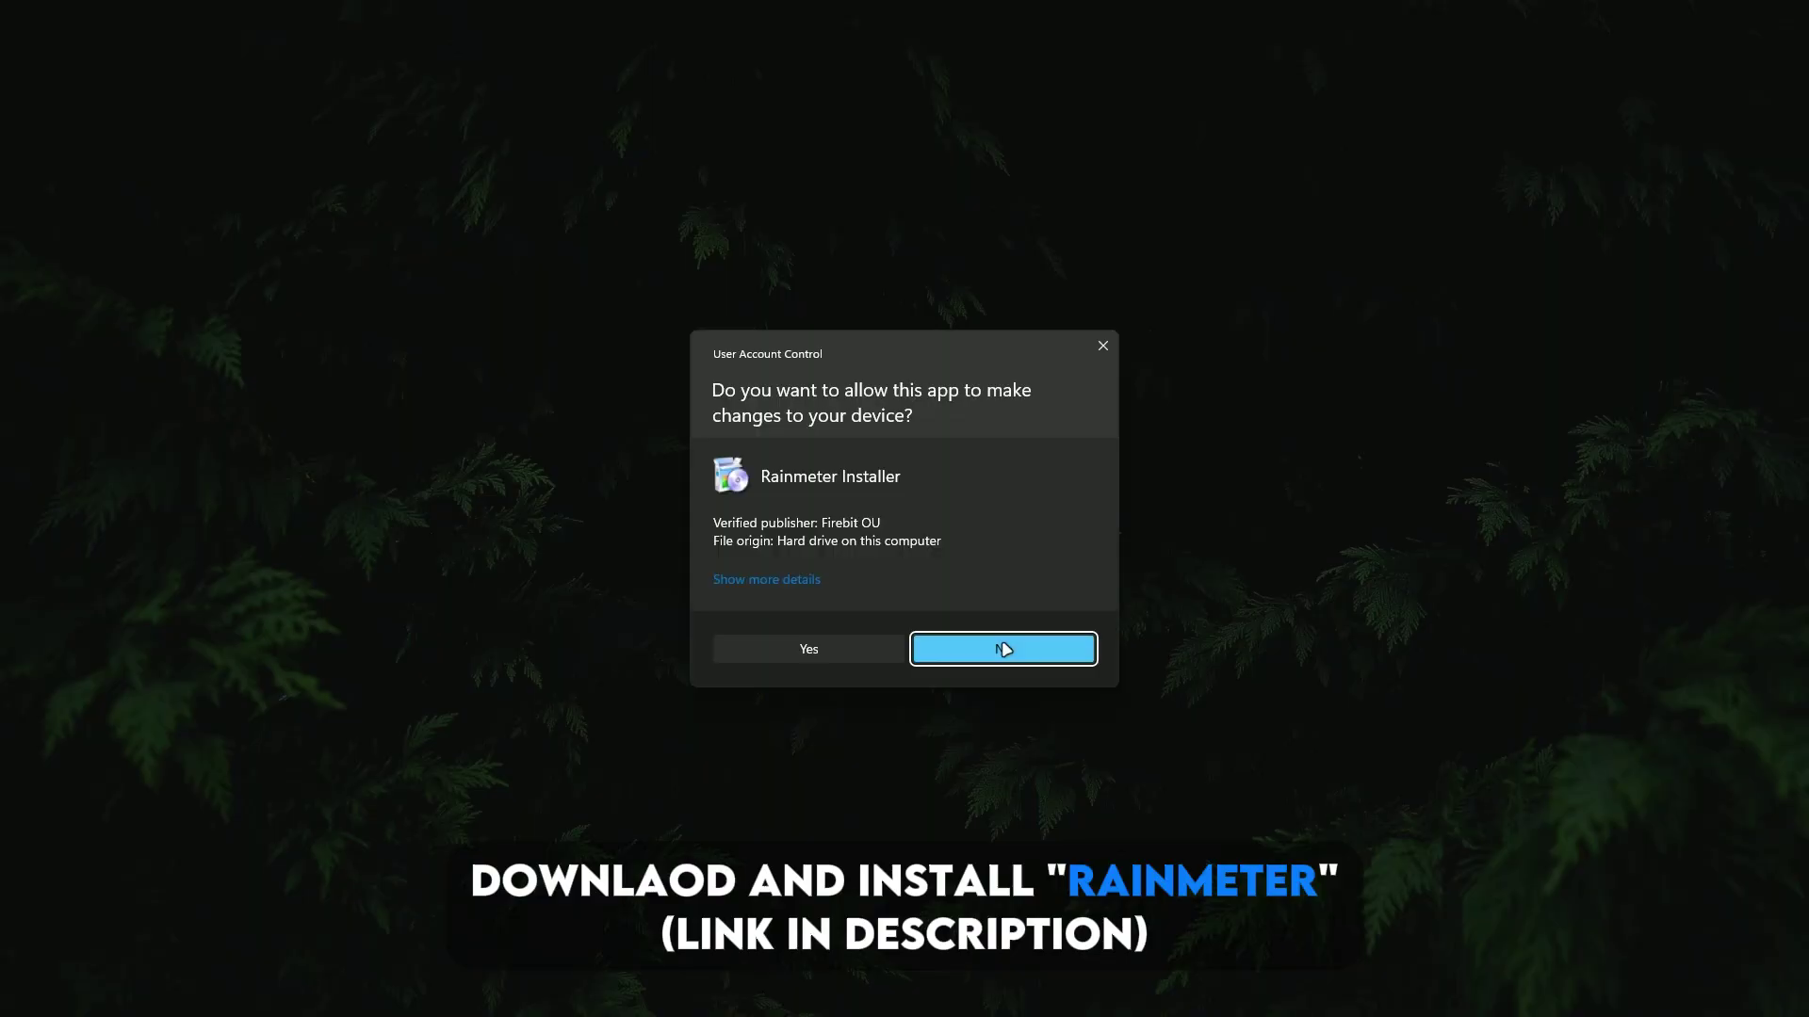
{"action": "left_click", "coordinate": [877, 648]}
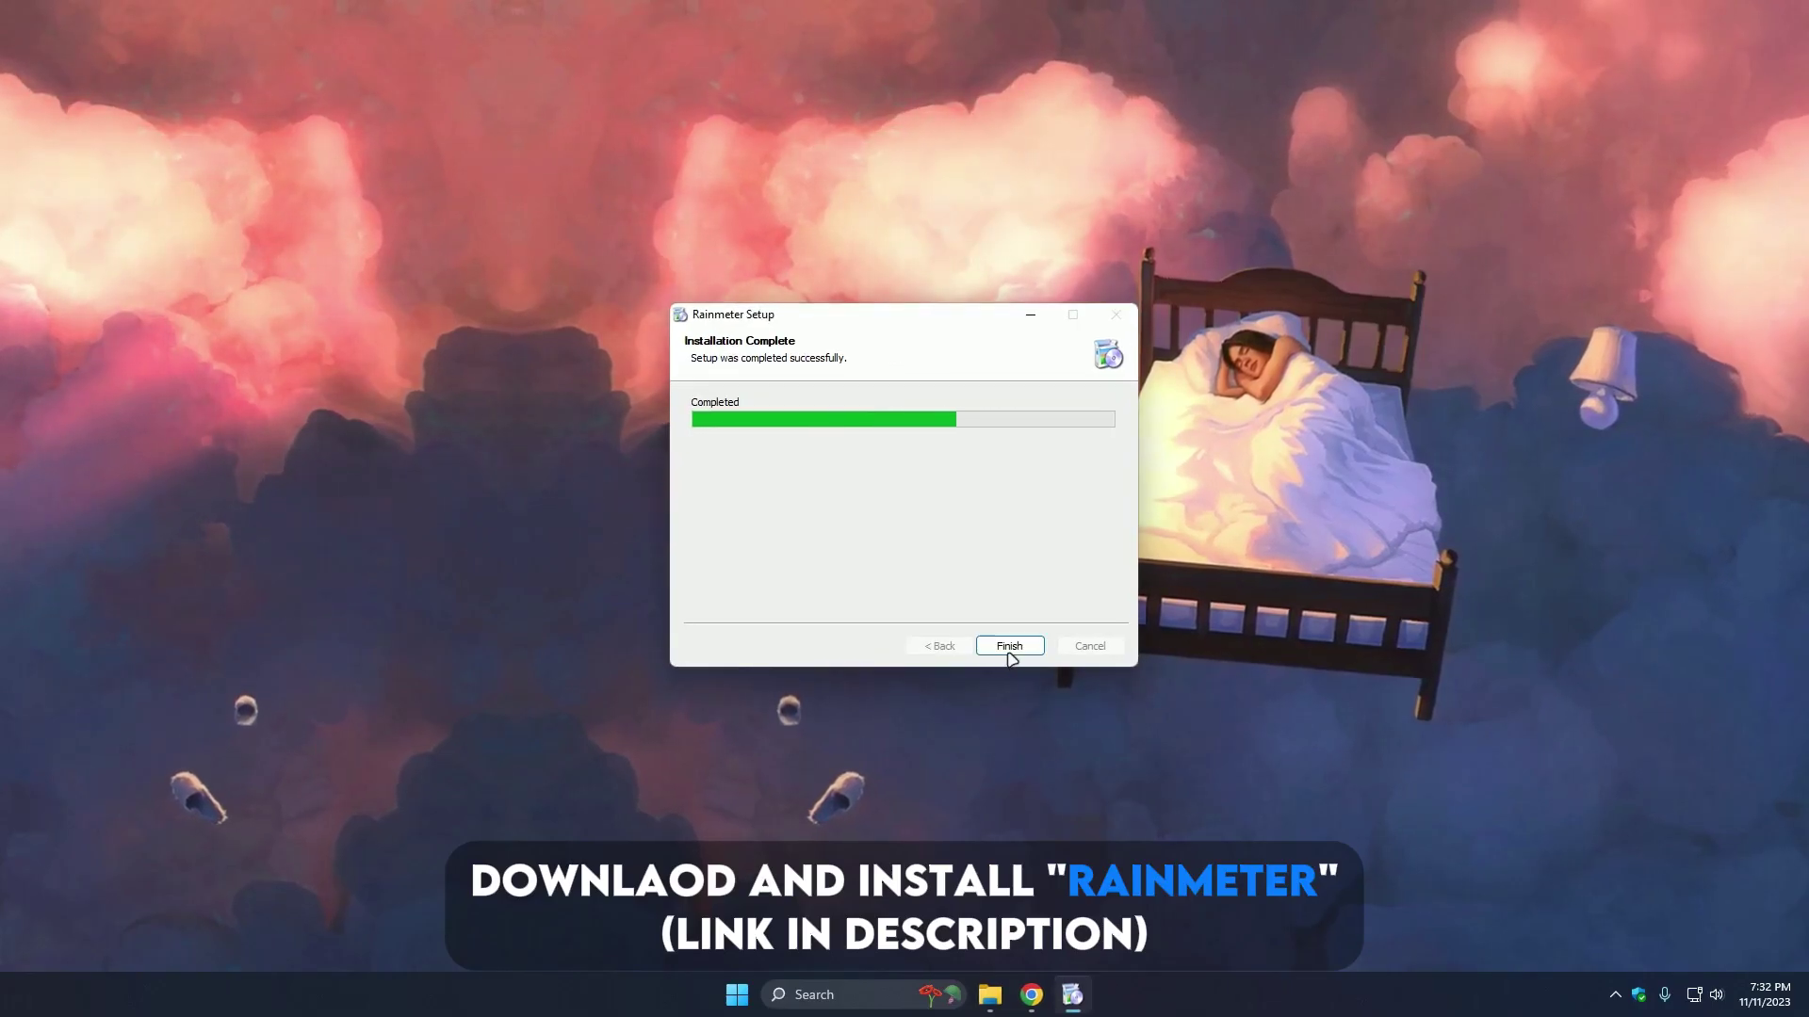
{"action": "left_click", "coordinate": [1009, 647]}
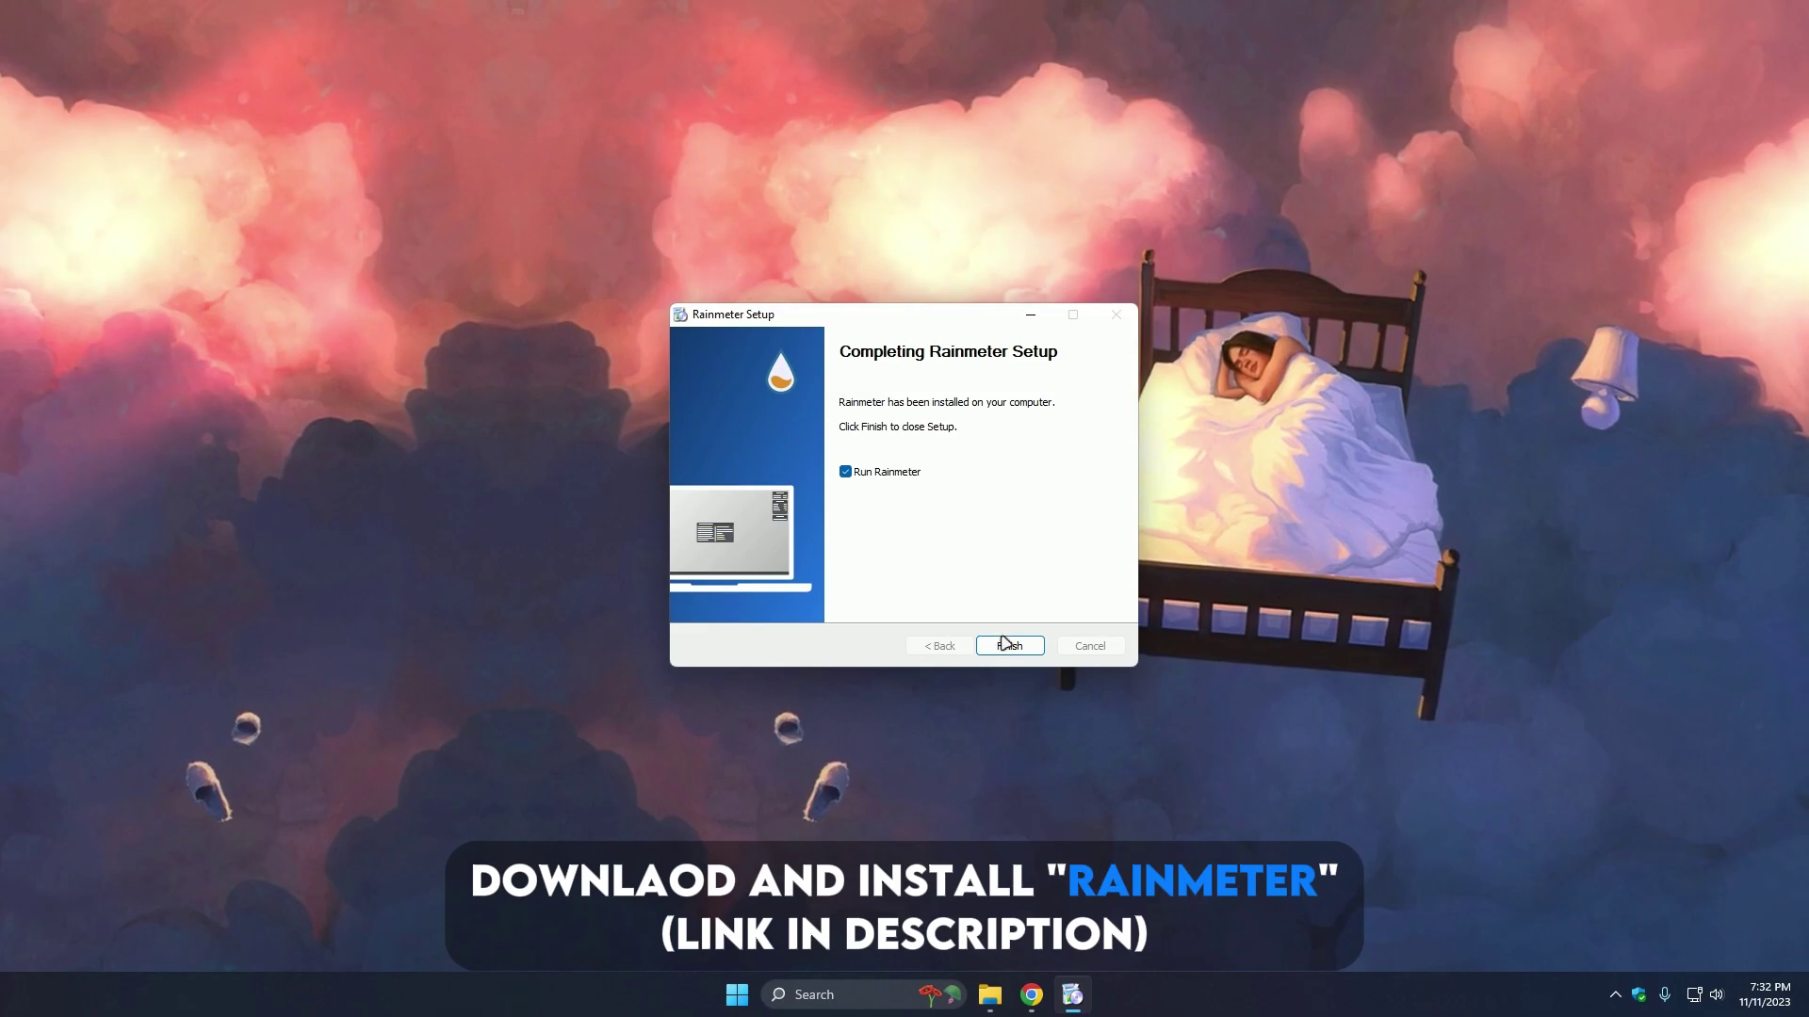
{"action": "left_click", "coordinate": [1009, 646]}
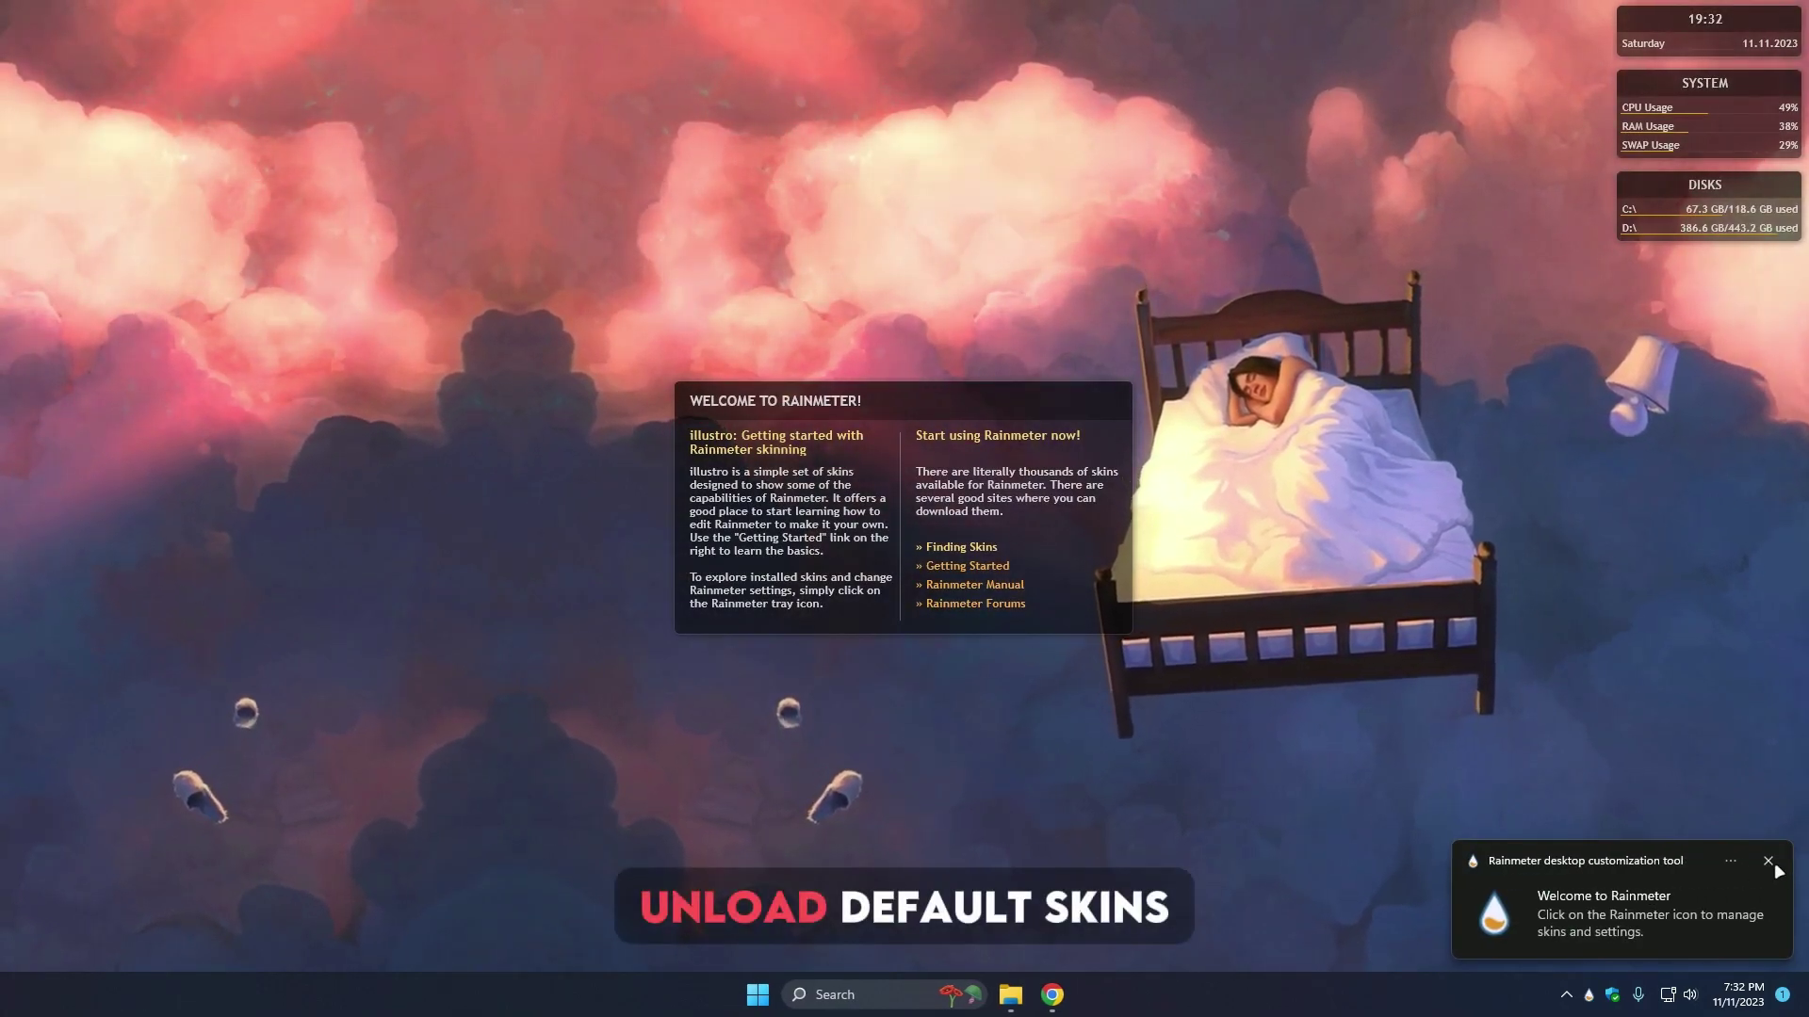
Unload the default illustro skins from the desktop: Welcome, Disks, System and Clock
{"action": "right_click", "coordinate": [1065, 395]}
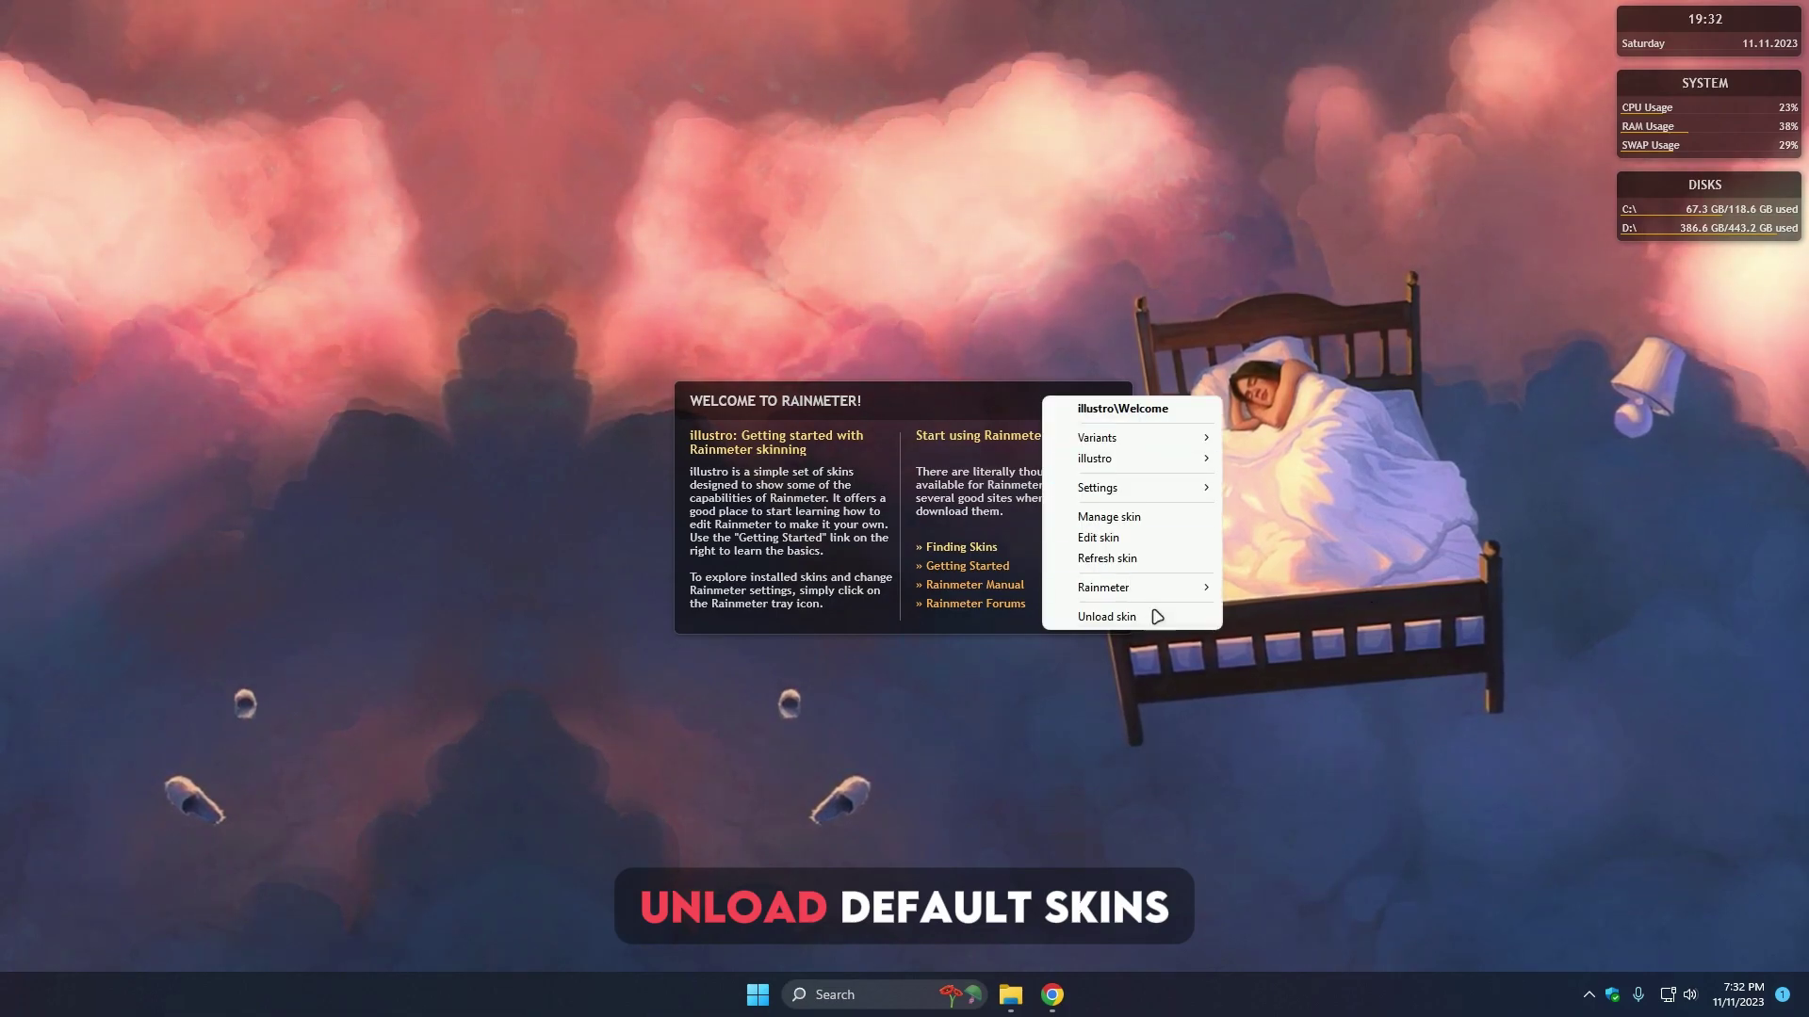
{"action": "left_click", "coordinate": [1131, 609]}
{"action": "right_click", "coordinate": [1650, 177]}
{"action": "left_click", "coordinate": [1715, 395]}
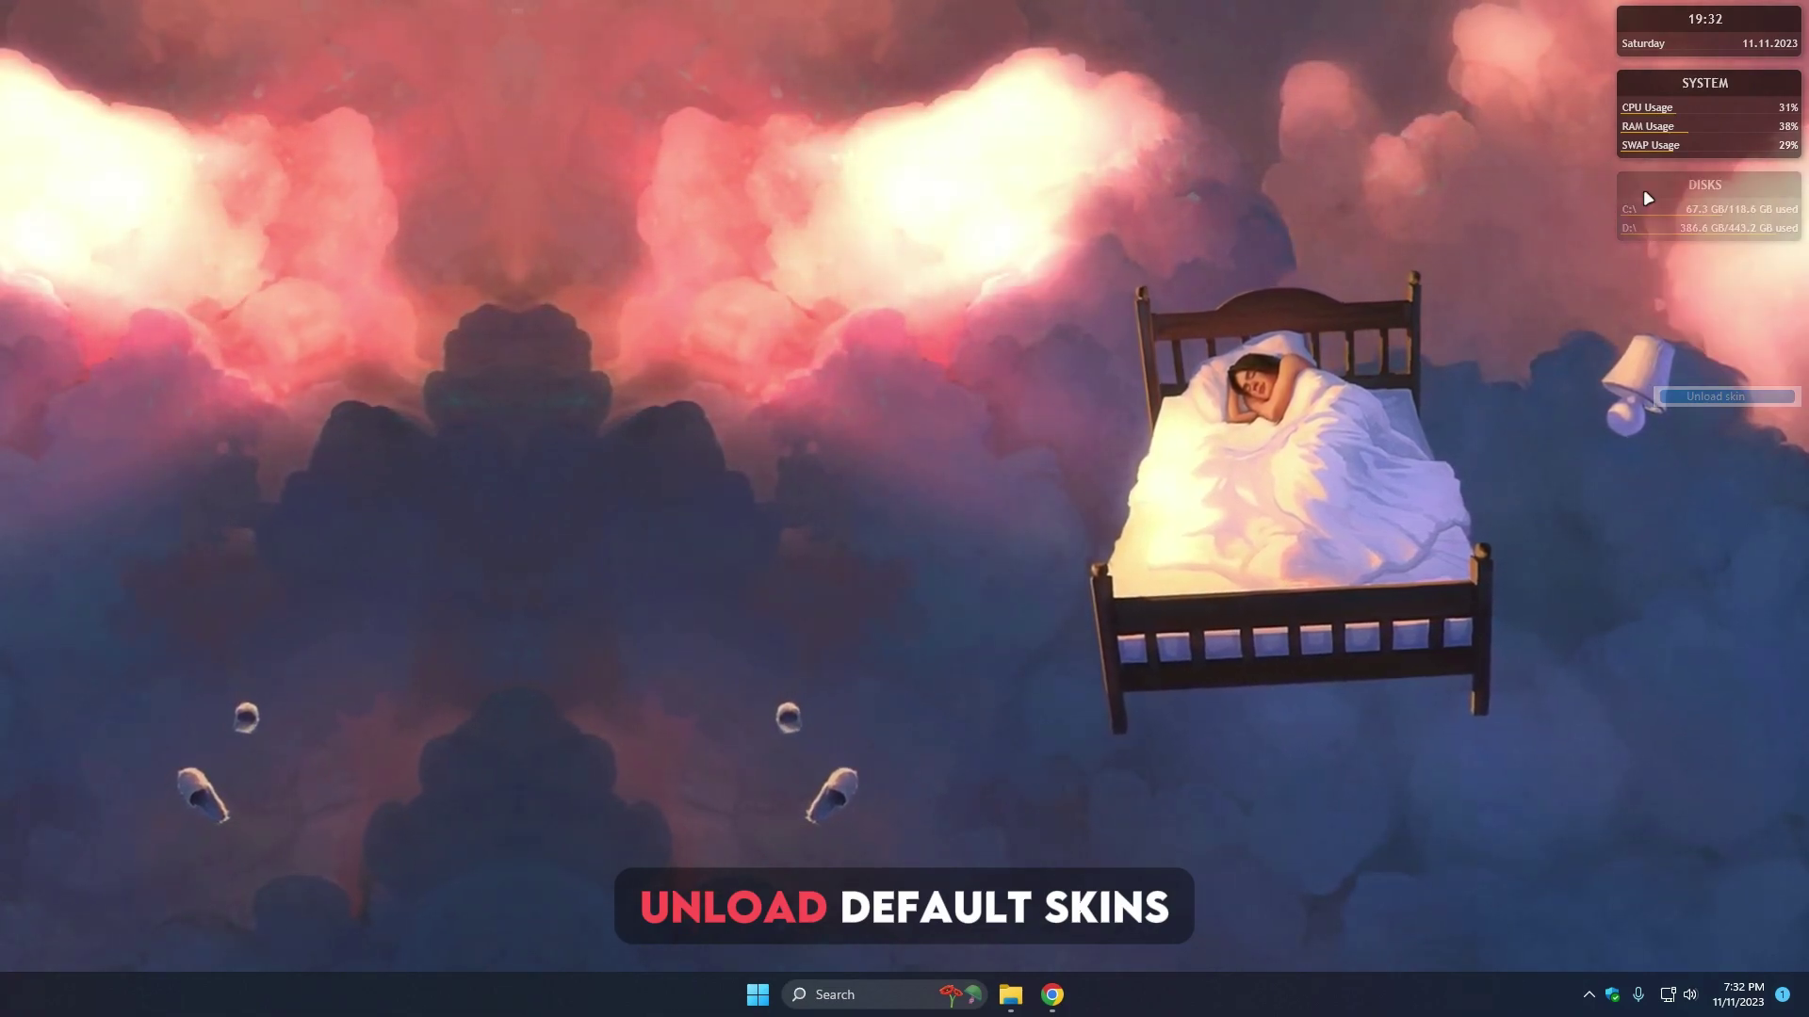
{"action": "right_click", "coordinate": [1643, 81]}
{"action": "left_click", "coordinate": [1705, 306]}
{"action": "right_click", "coordinate": [1676, 24]}
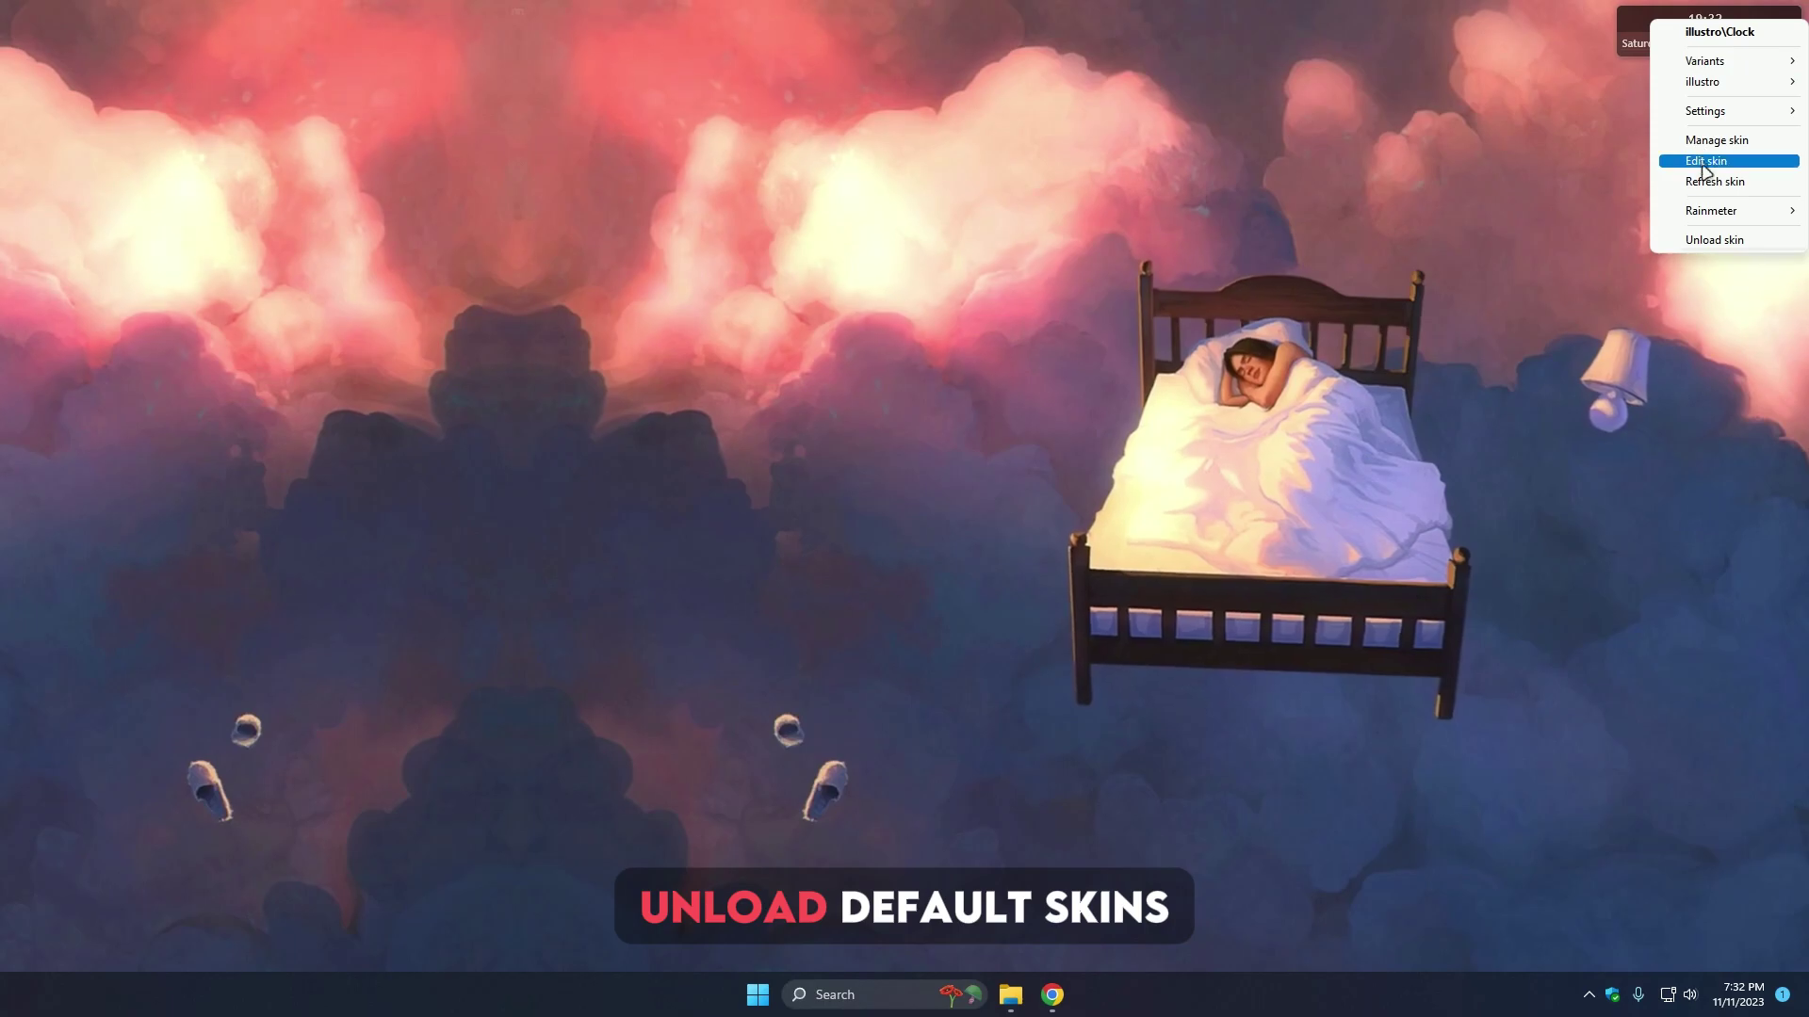
{"action": "left_click", "coordinate": [1710, 240]}
Open the Skins folder inside Downloads in File Explorer and refresh its contents
{"action": "left_click", "coordinate": [1011, 995]}
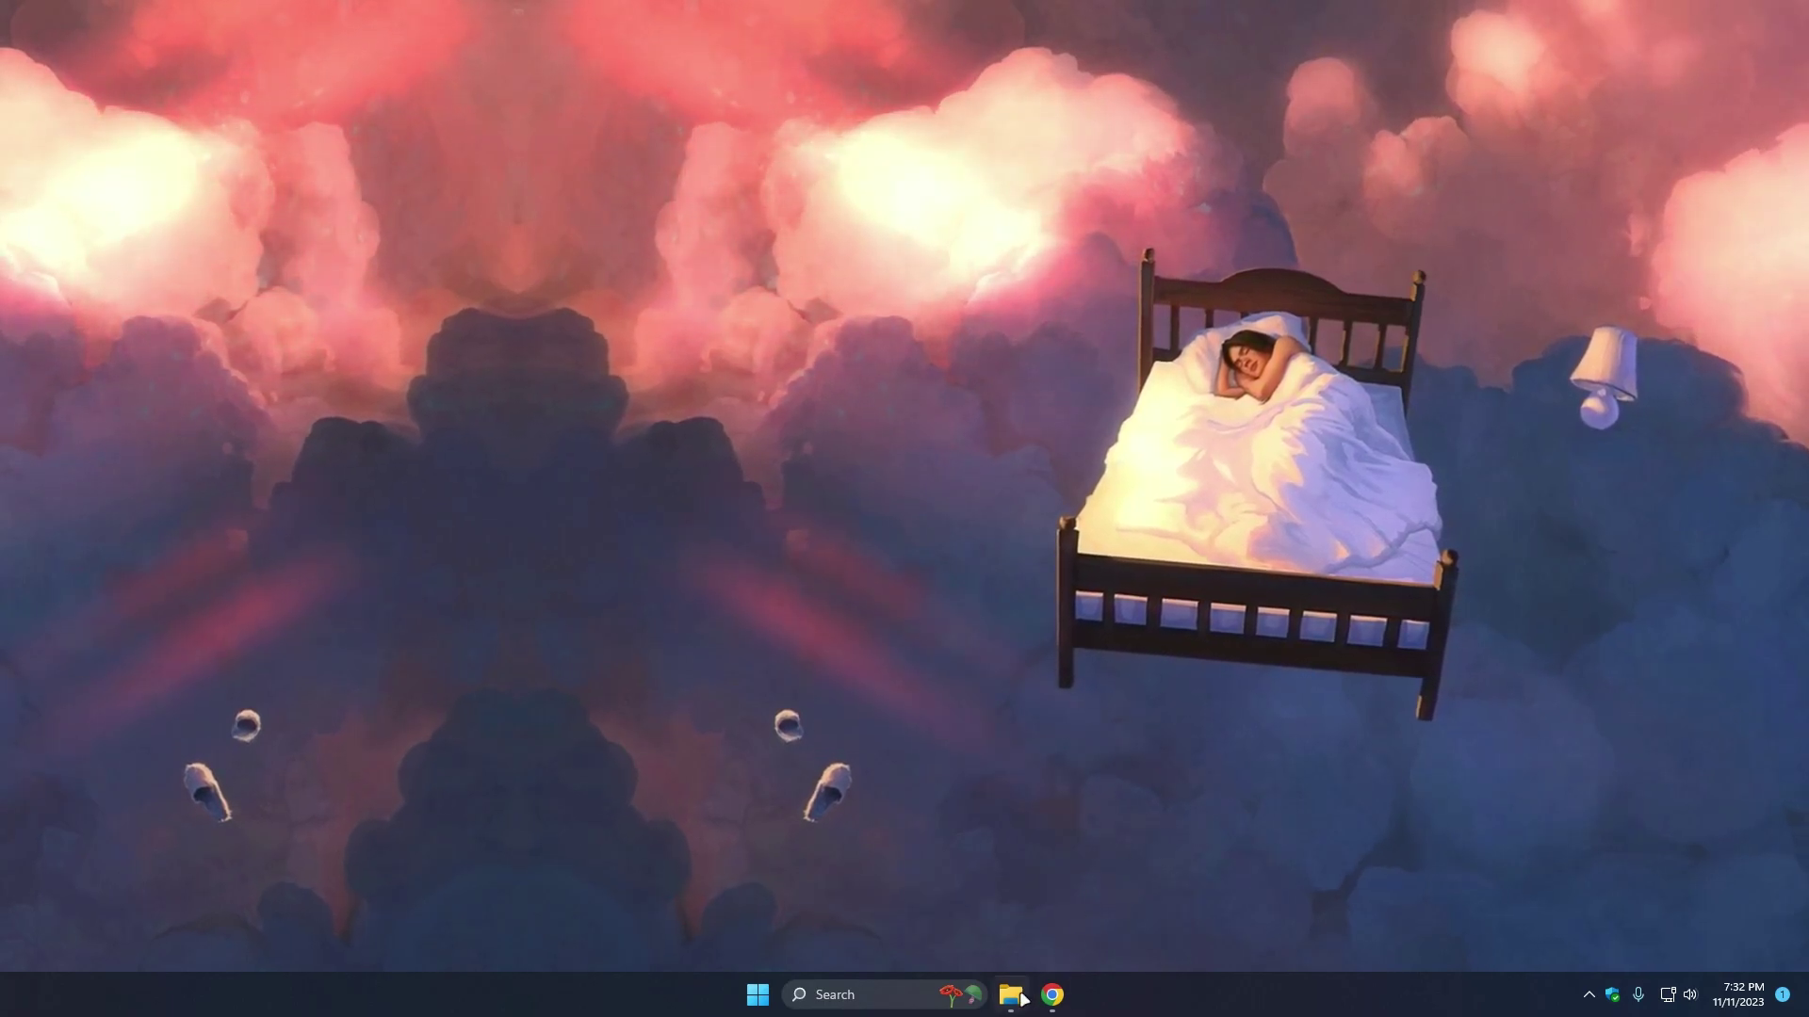
{"action": "right_click", "coordinate": [530, 258]}
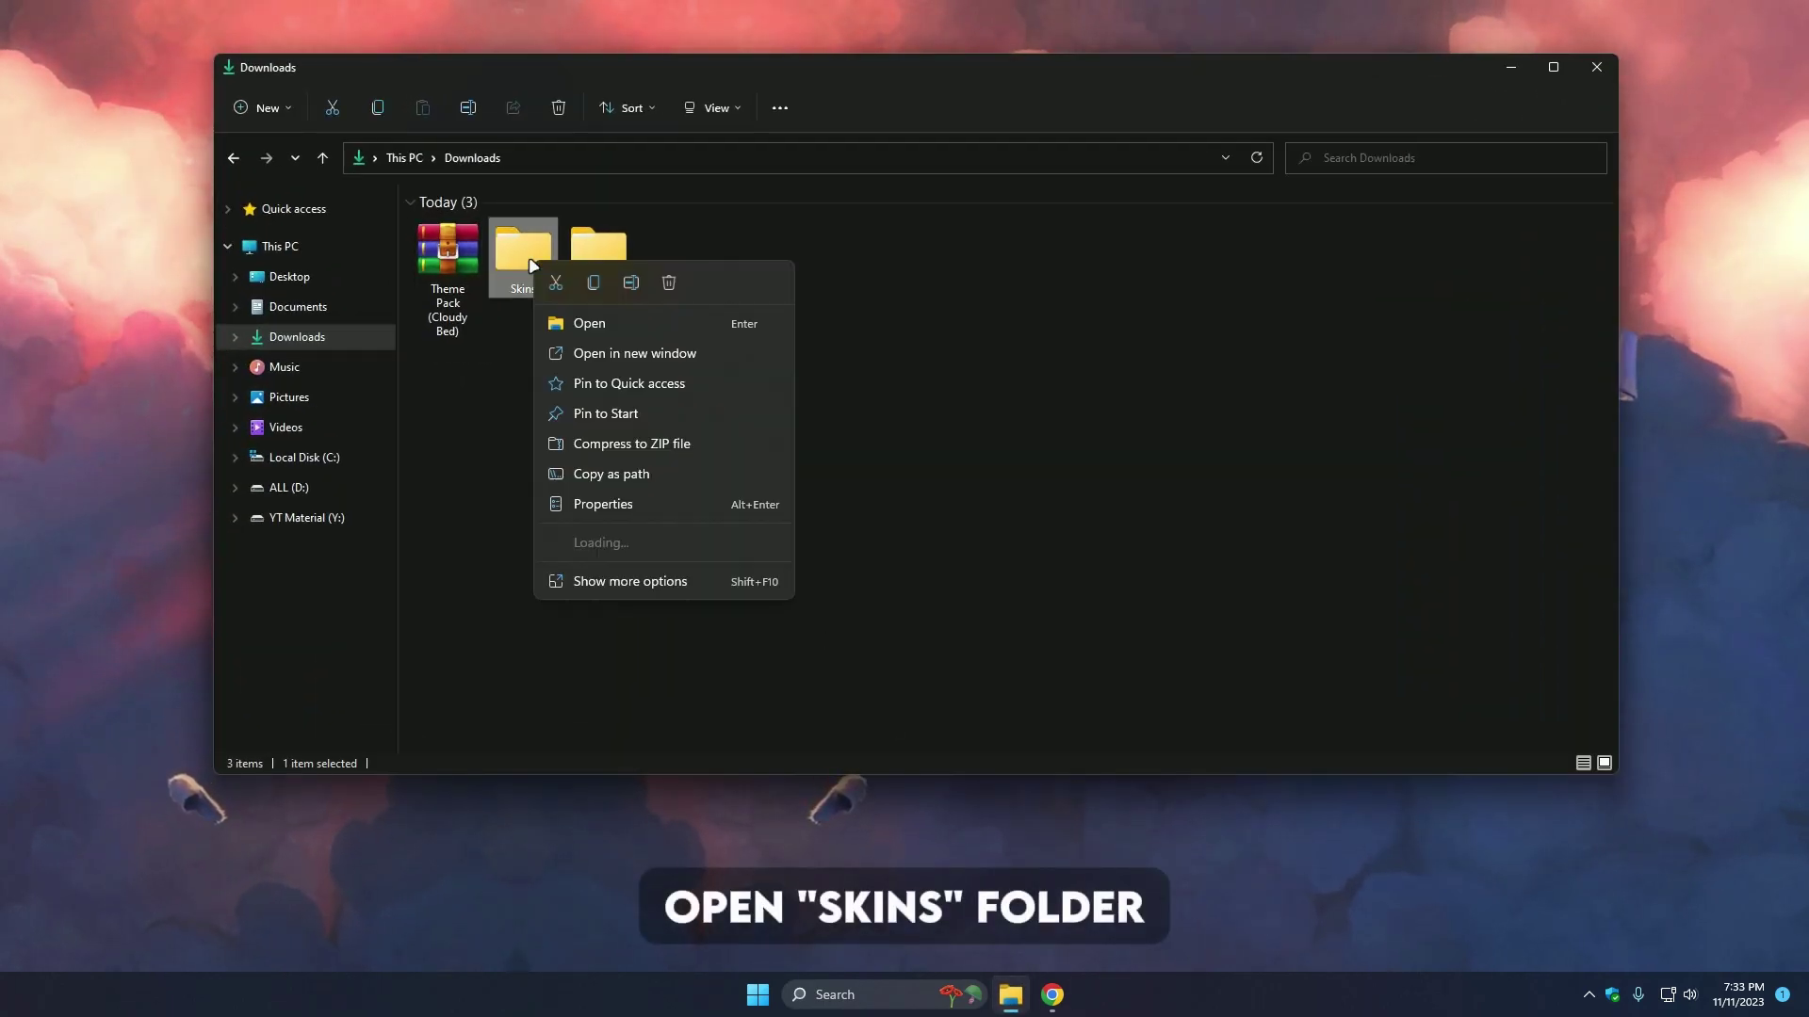
{"action": "left_click", "coordinate": [591, 325]}
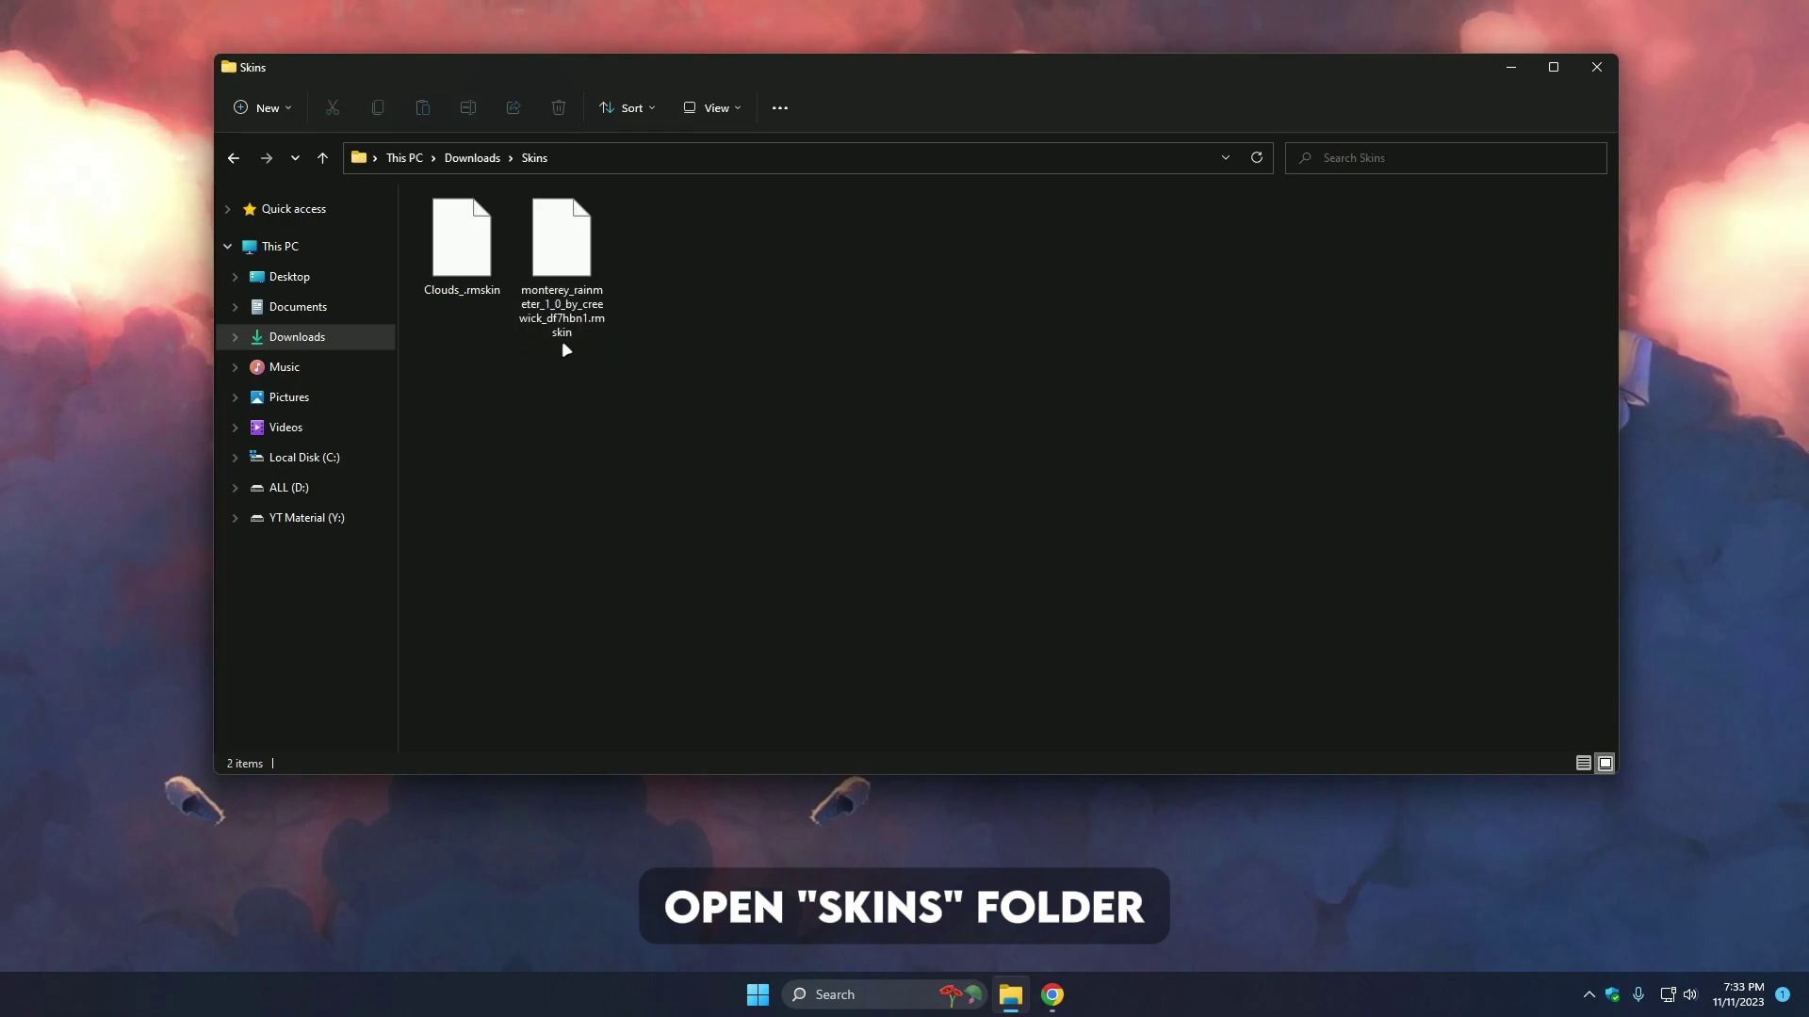
{"action": "right_click", "coordinate": [617, 371]}
{"action": "left_click", "coordinate": [711, 585]}
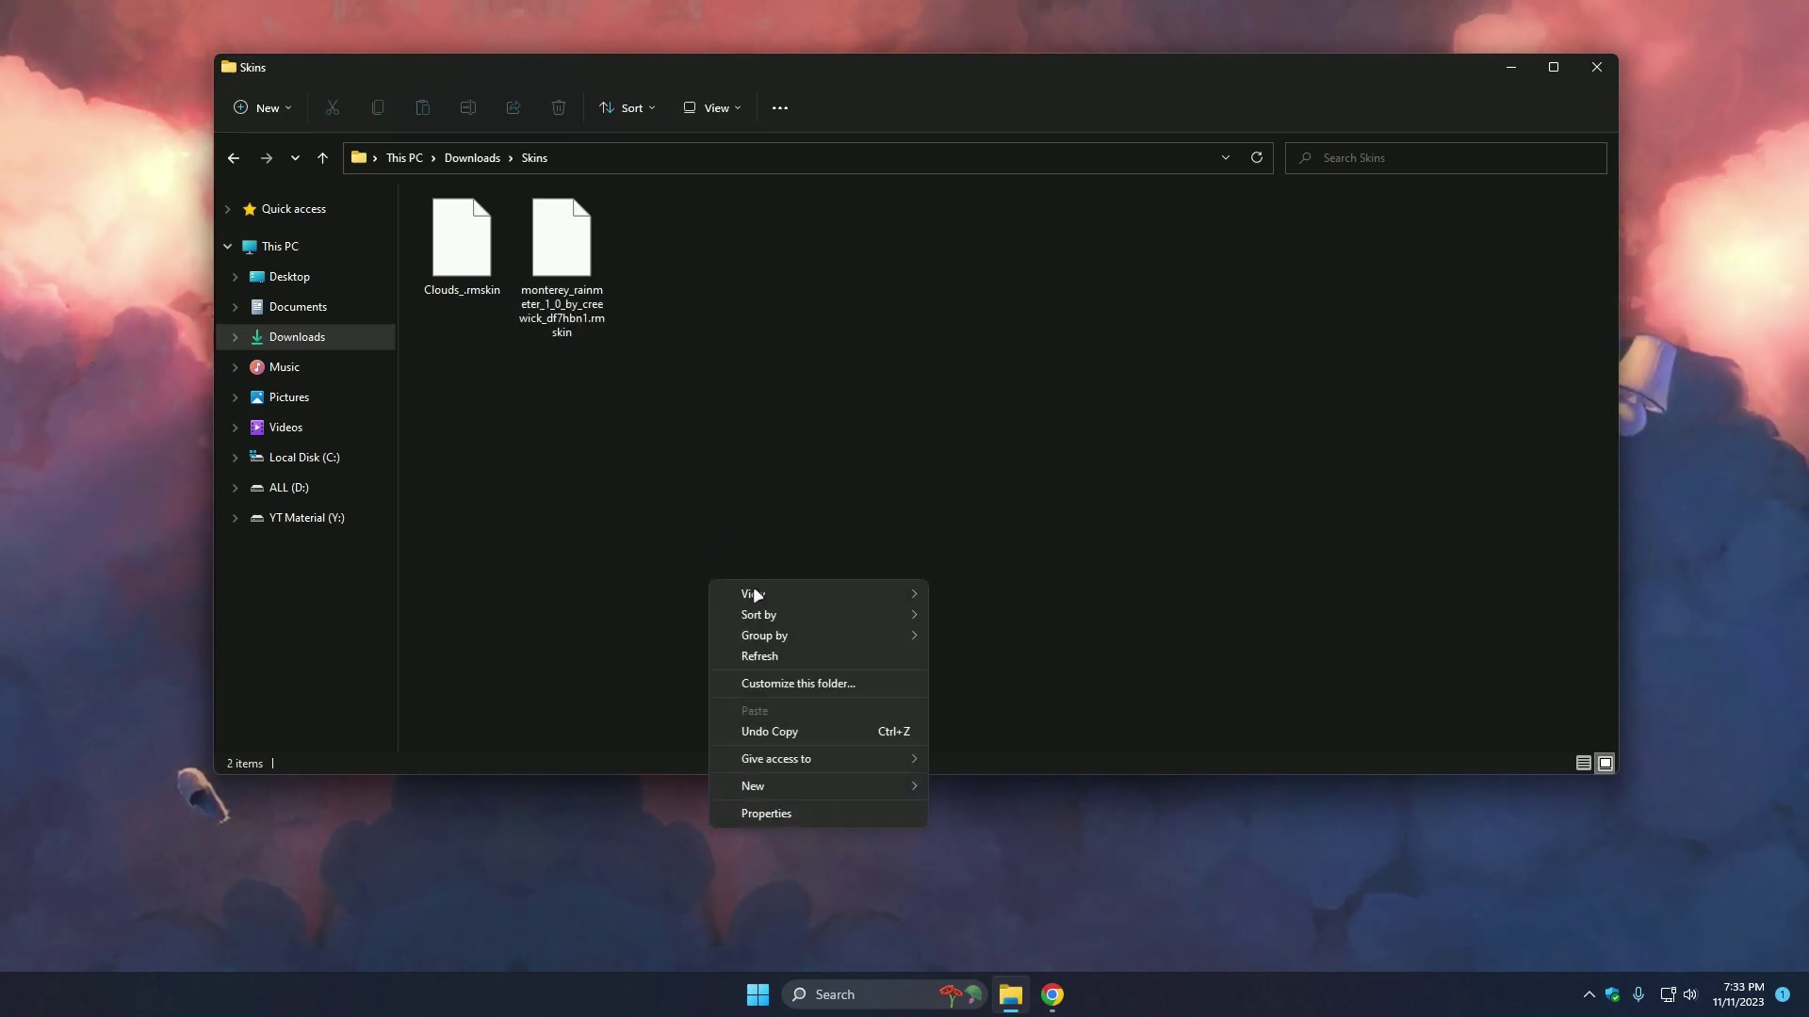
{"action": "left_click", "coordinate": [725, 651]}
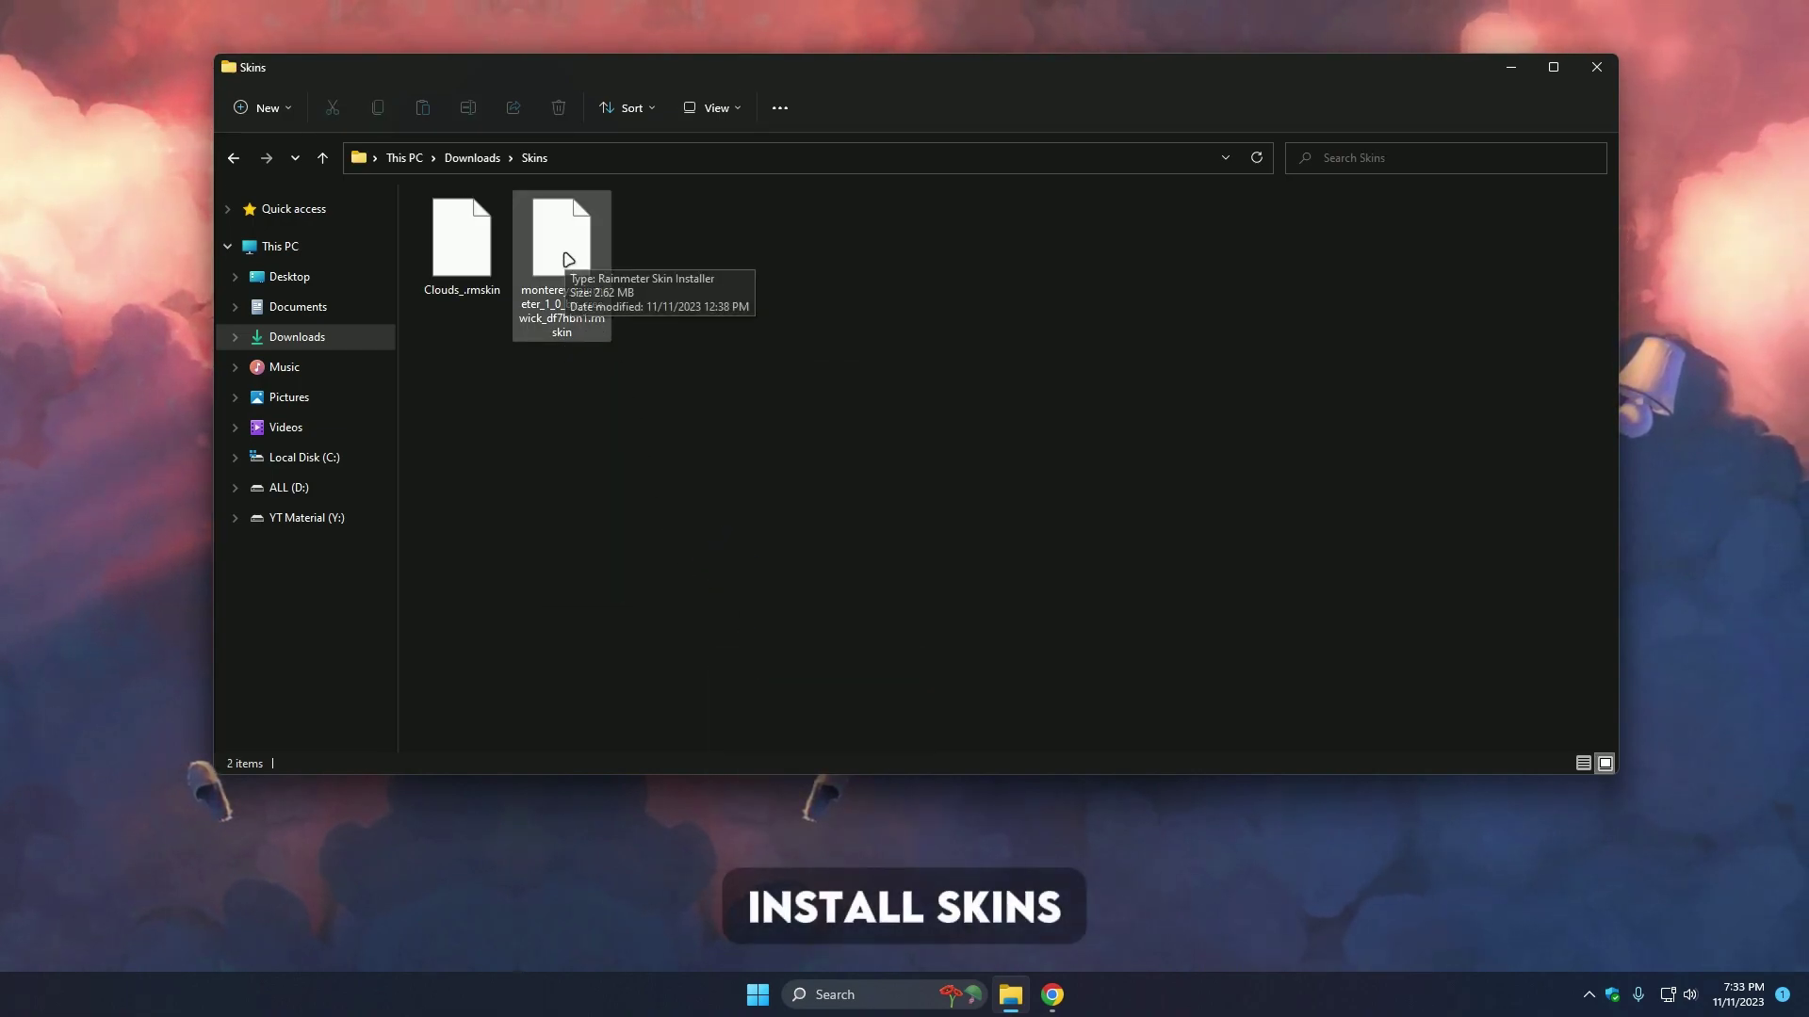
Install the Clouds_.rmskin package with its City skin included
{"action": "left_click", "coordinate": [480, 260]}
{"action": "right_click", "coordinate": [476, 264]}
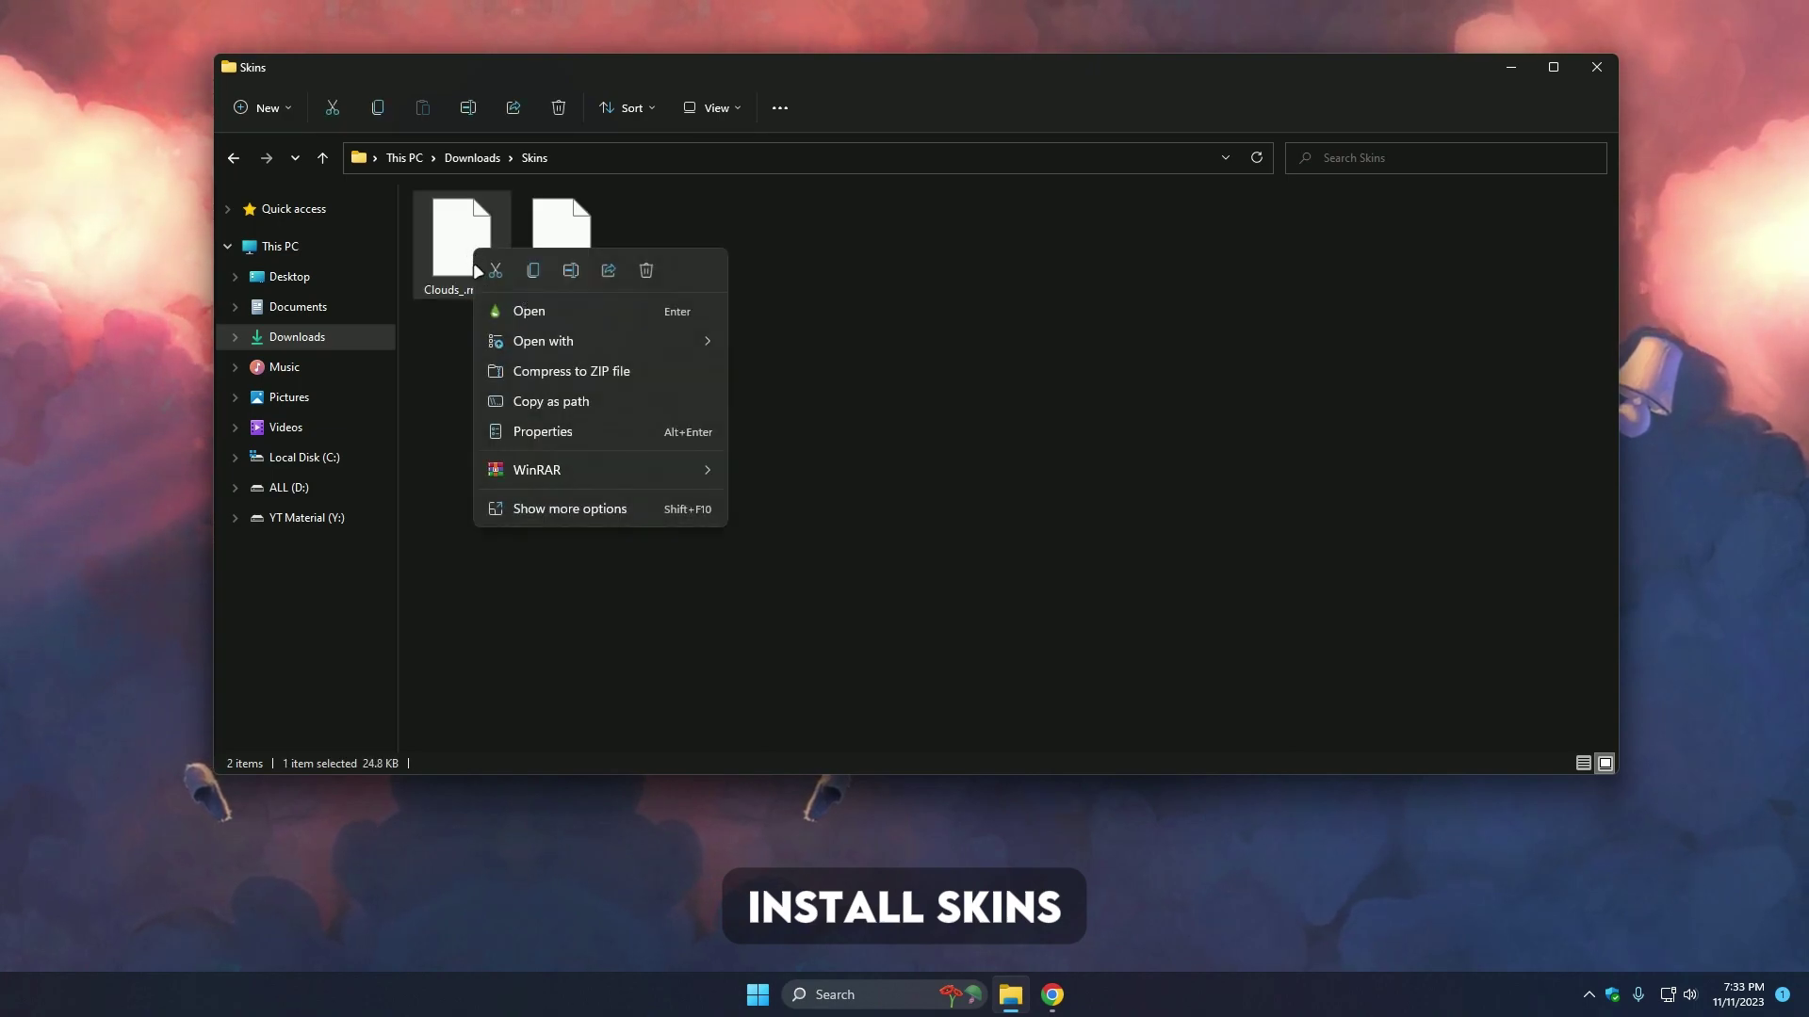
{"action": "left_click", "coordinate": [530, 314]}
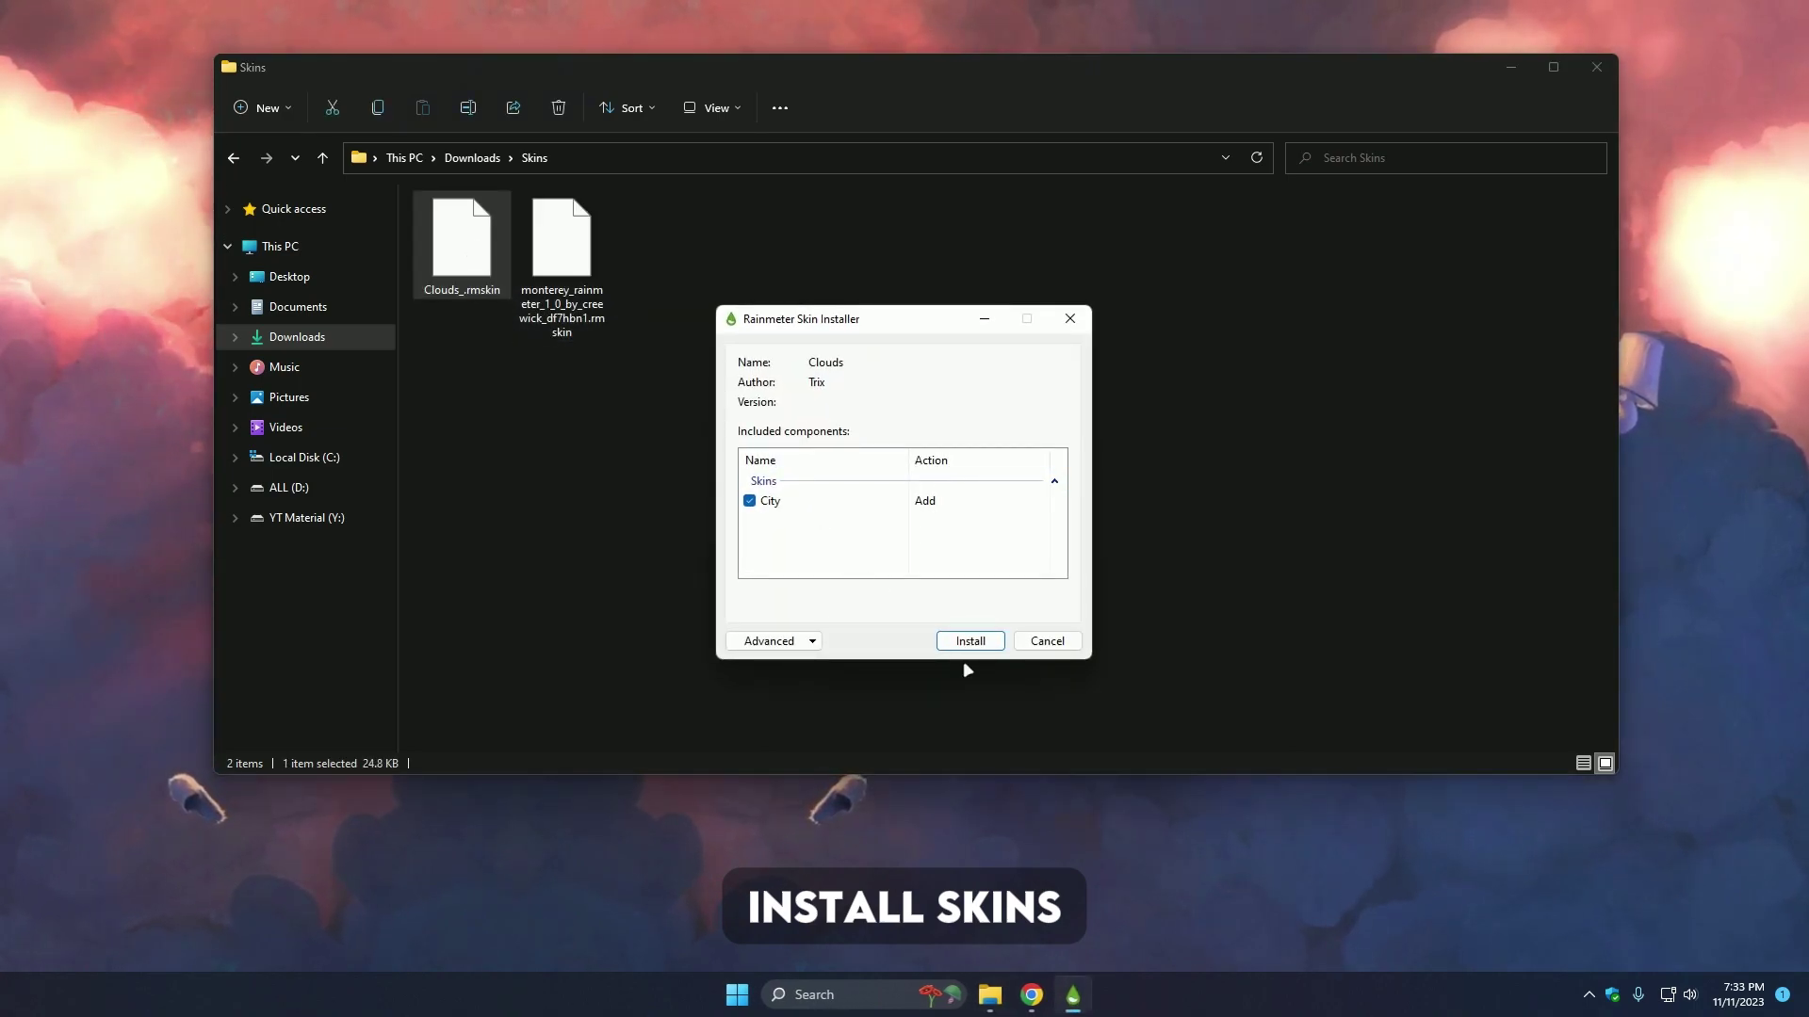
{"action": "left_click", "coordinate": [969, 642]}
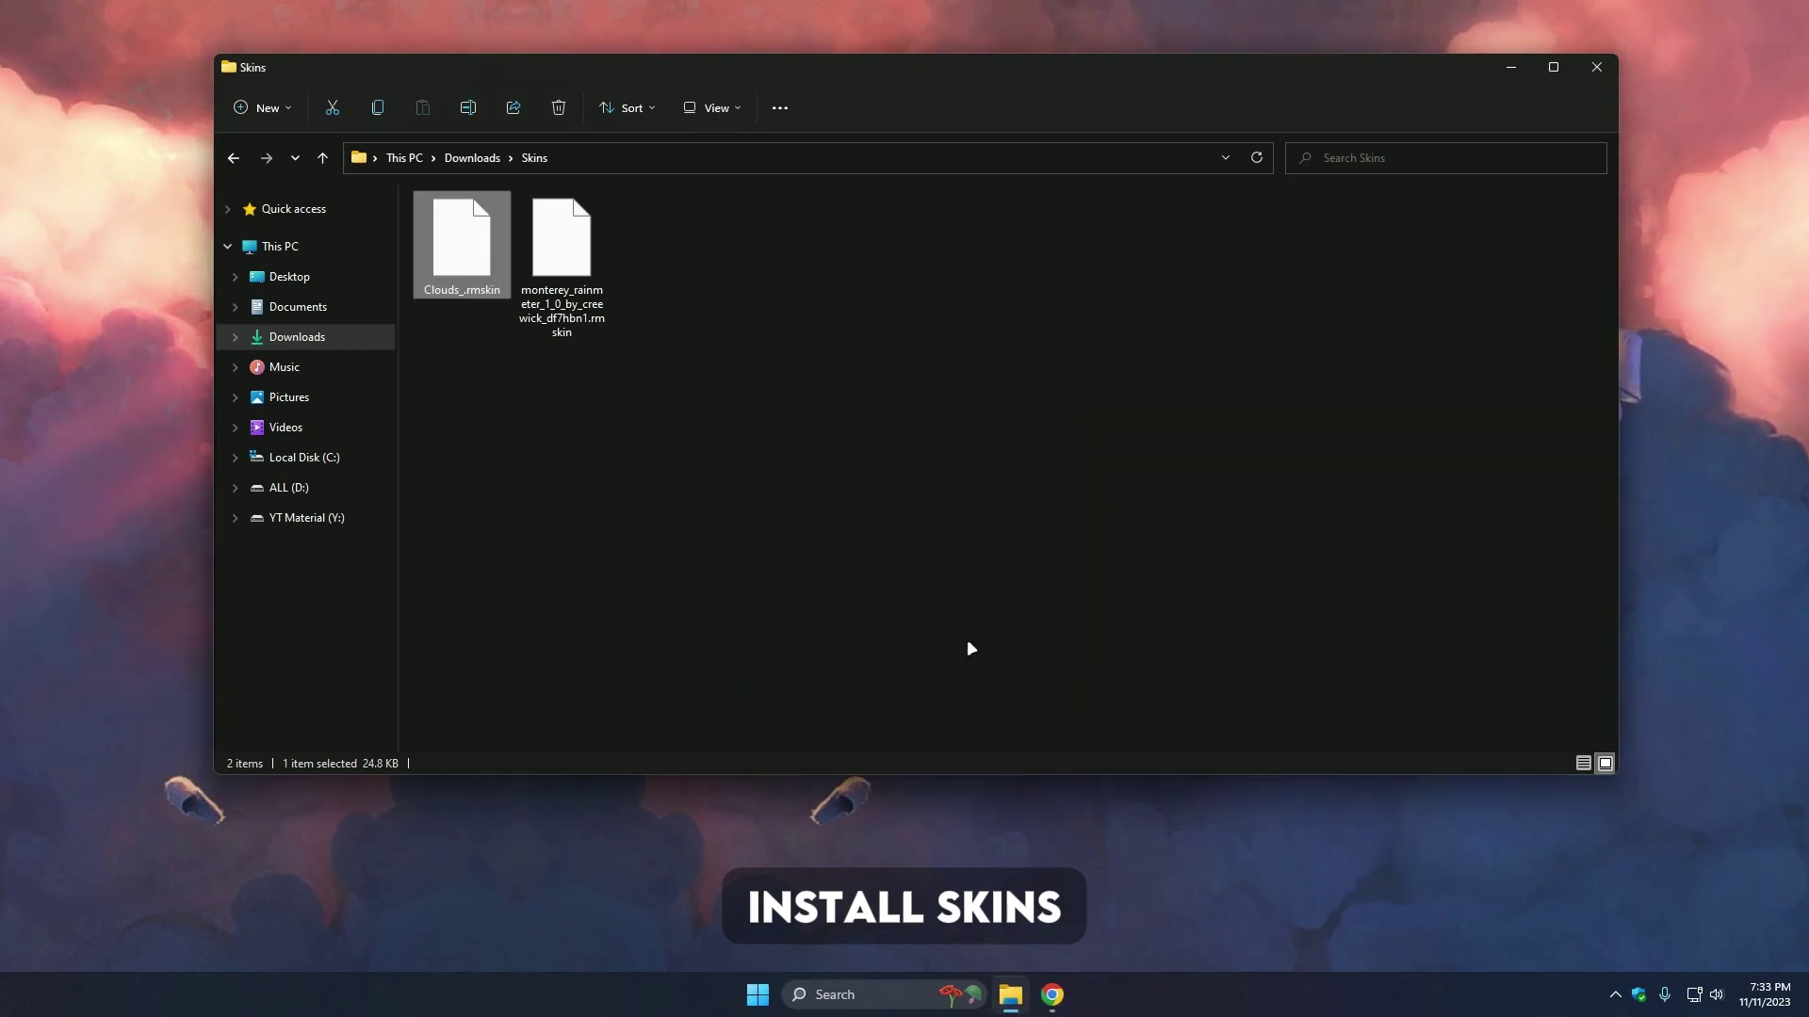
Open the Rainmeter skin manager and load Clock.ini from the City skin
{"action": "left_click_drag", "start_coordinate": [1143, 257], "coordinate": [963, 106]}
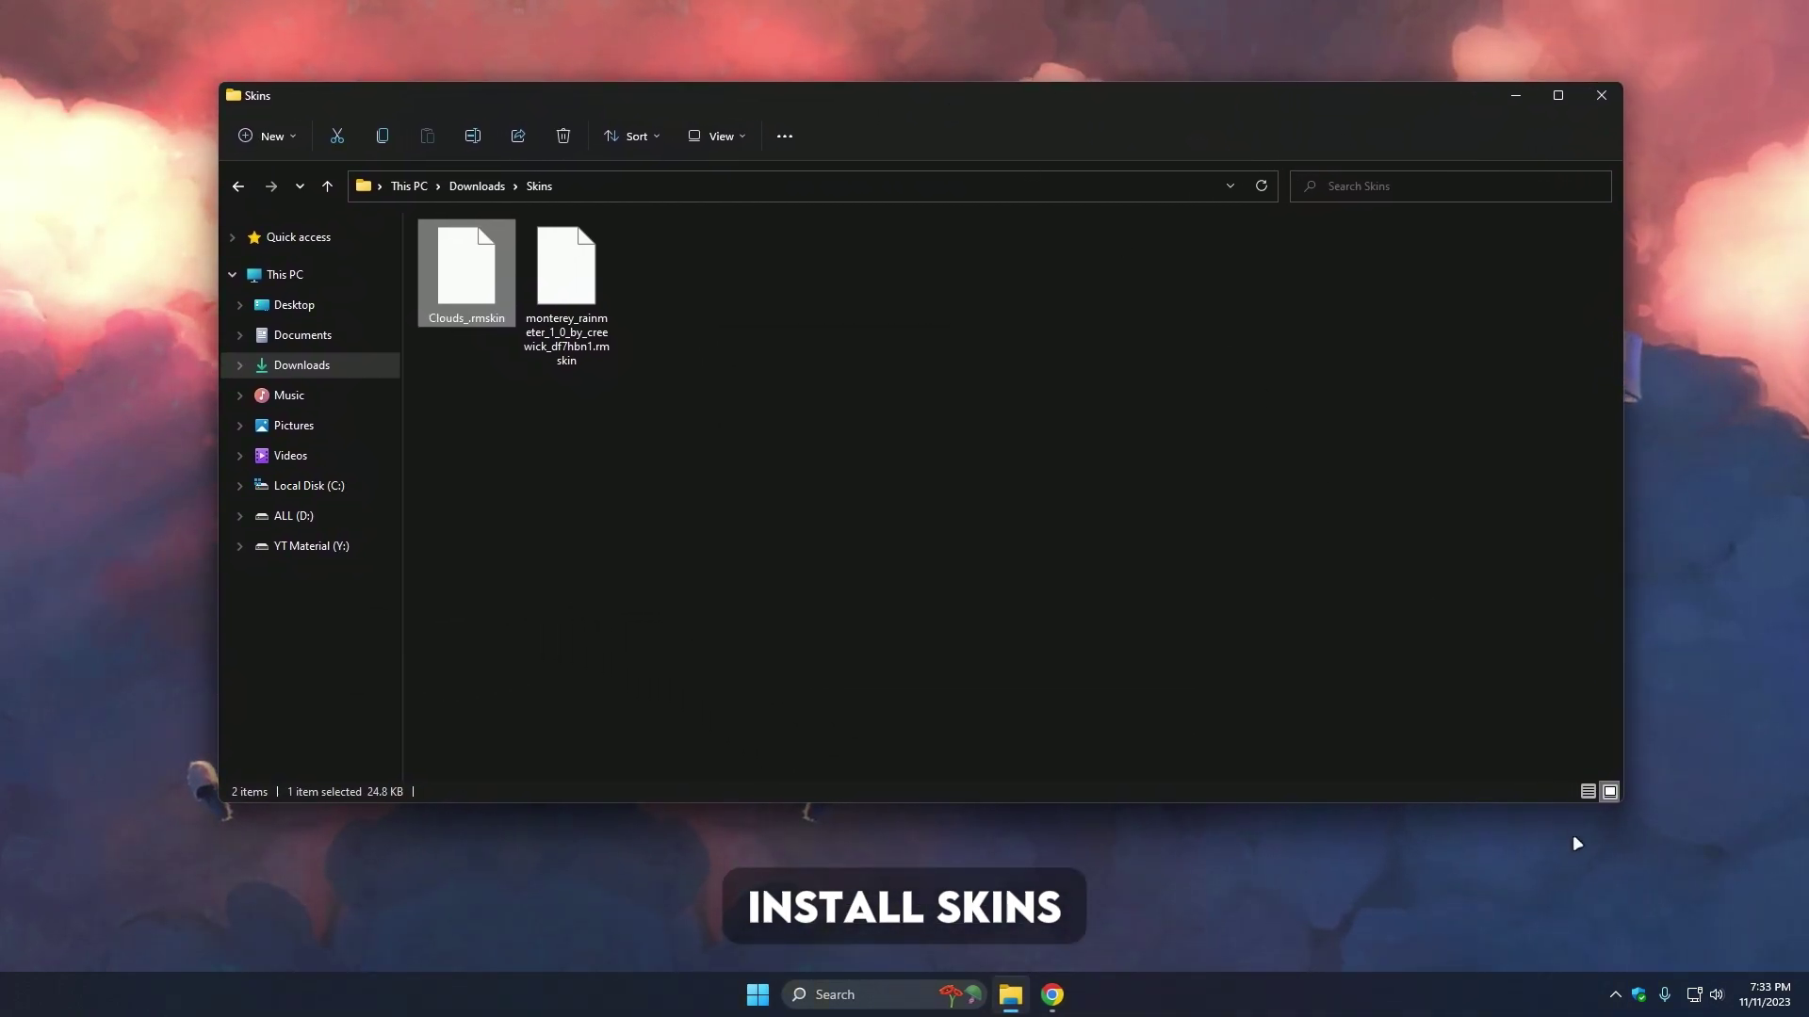
{"action": "left_click", "coordinate": [1614, 994]}
{"action": "left_click", "coordinate": [1617, 910]}
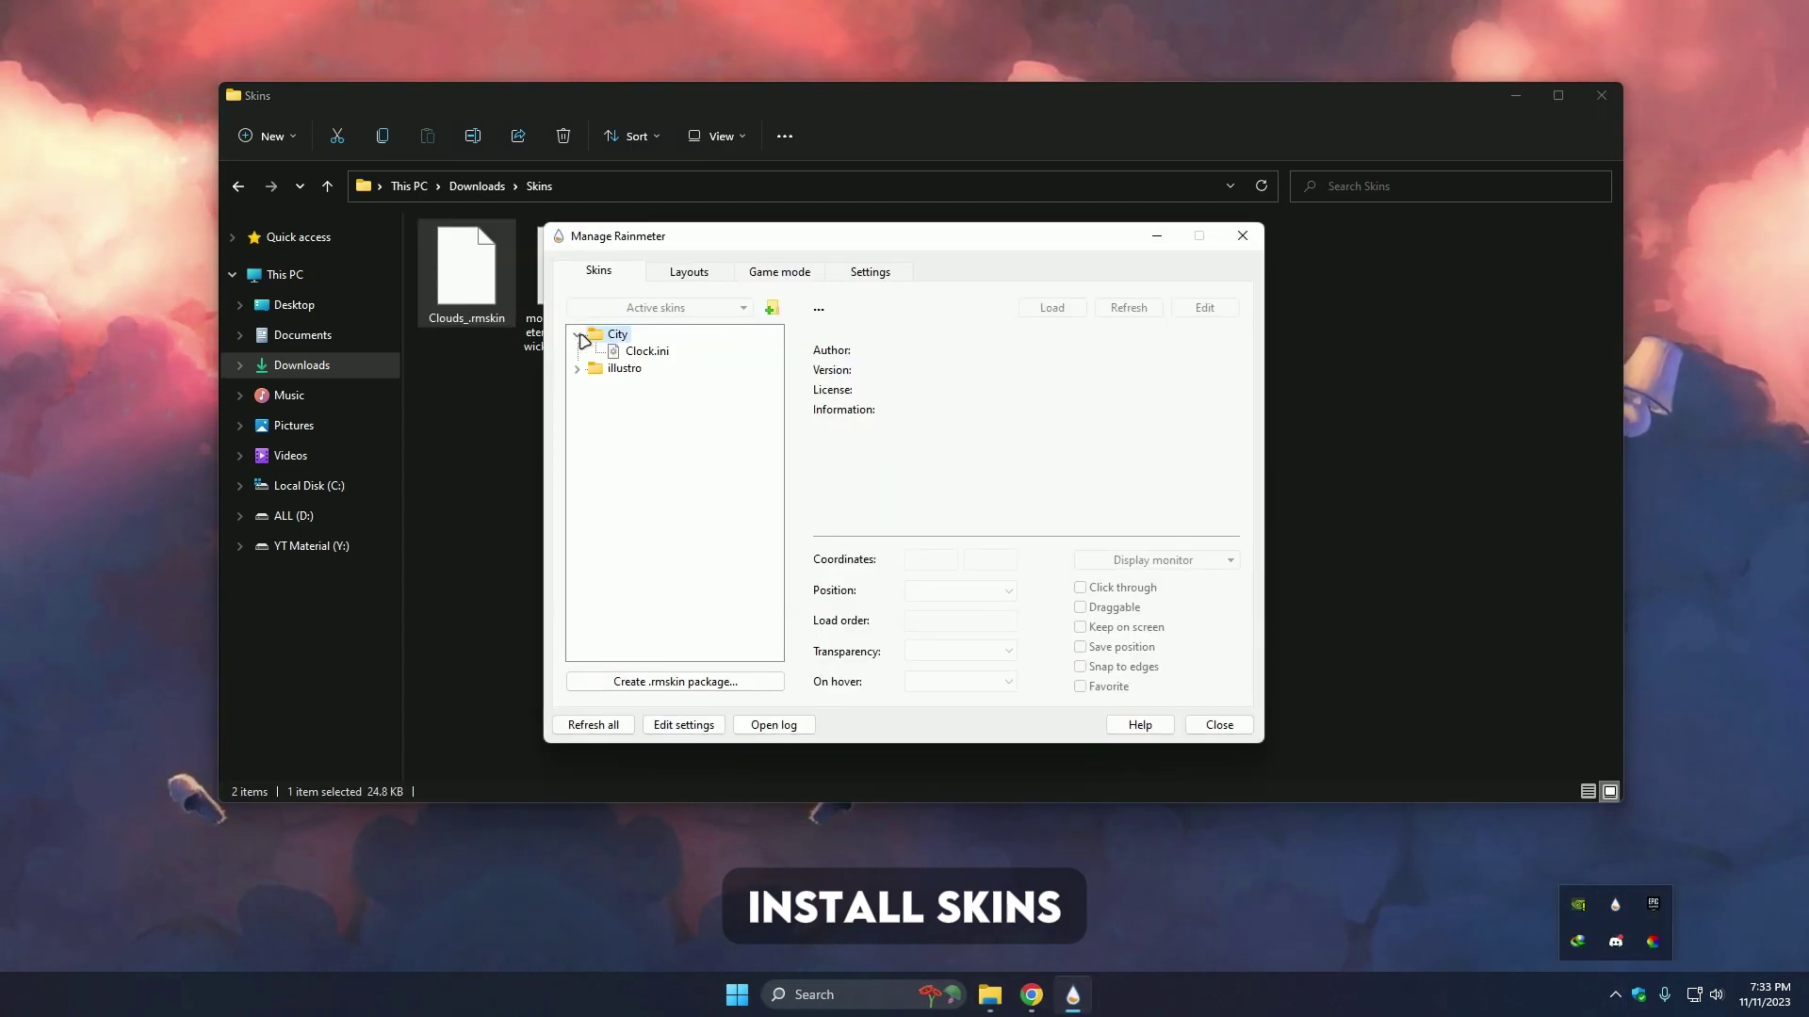
{"action": "left_click", "coordinate": [650, 351]}
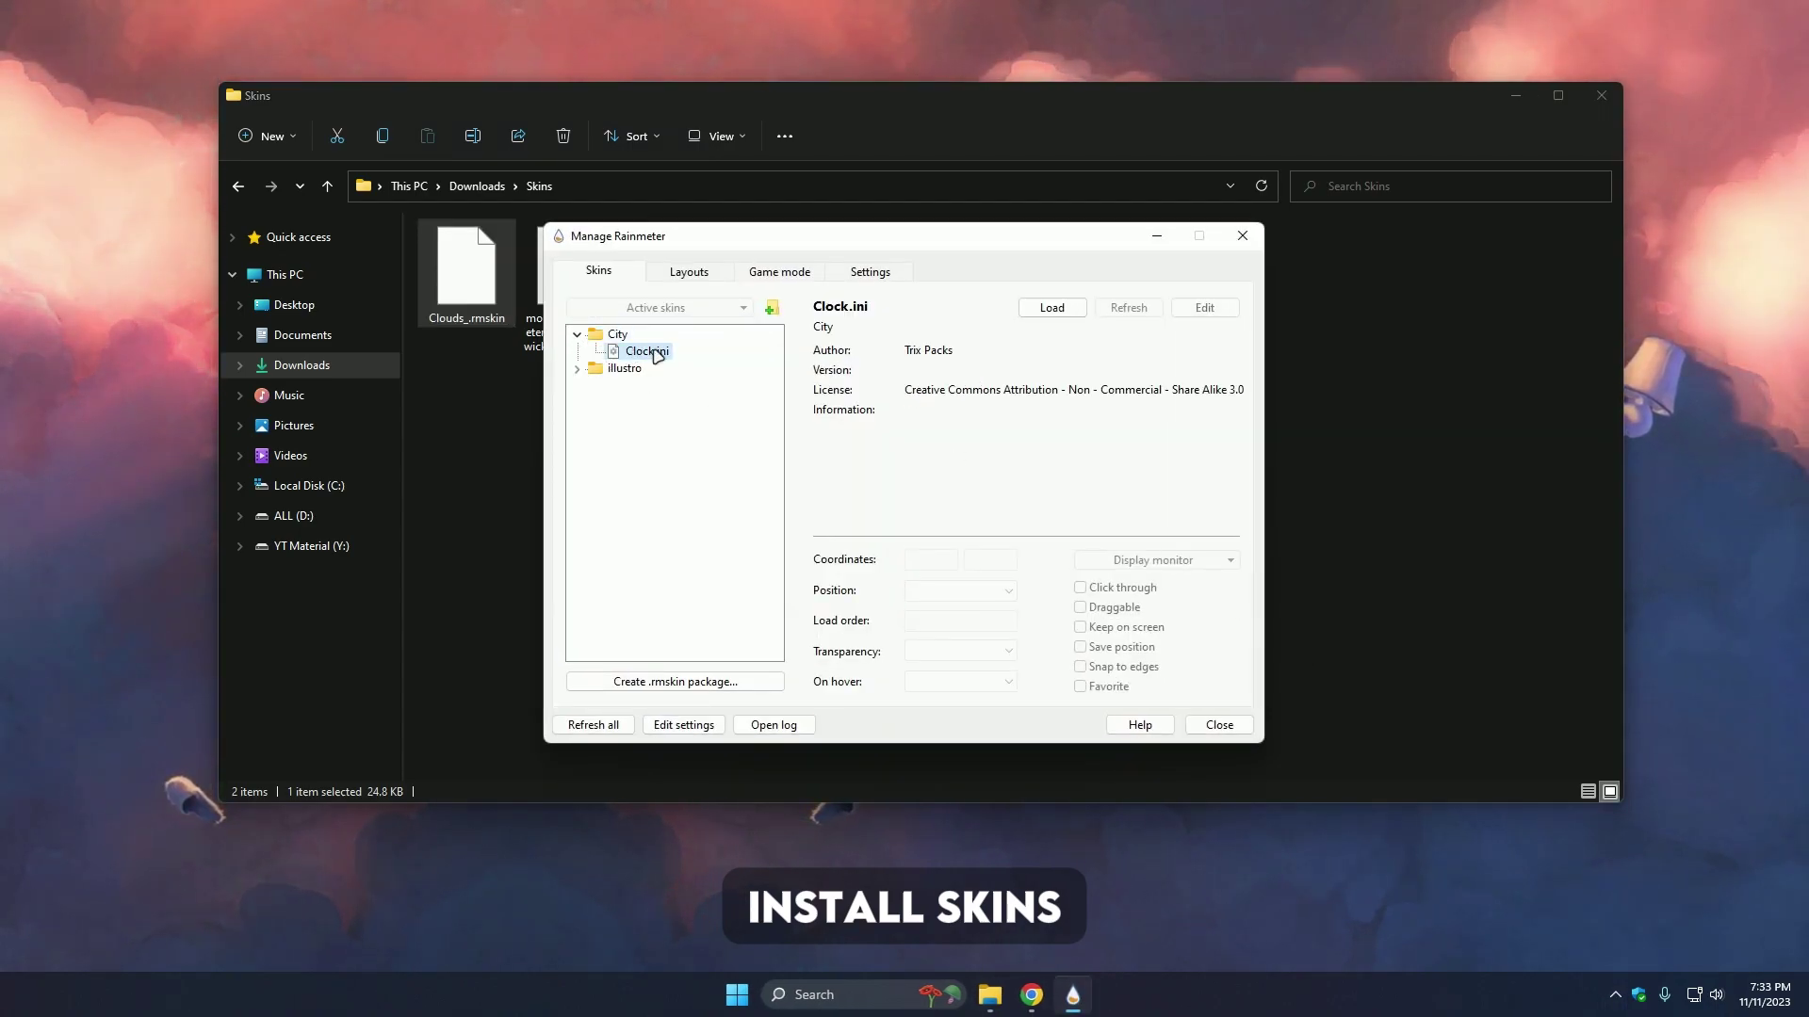
{"action": "left_click", "coordinate": [1048, 309]}
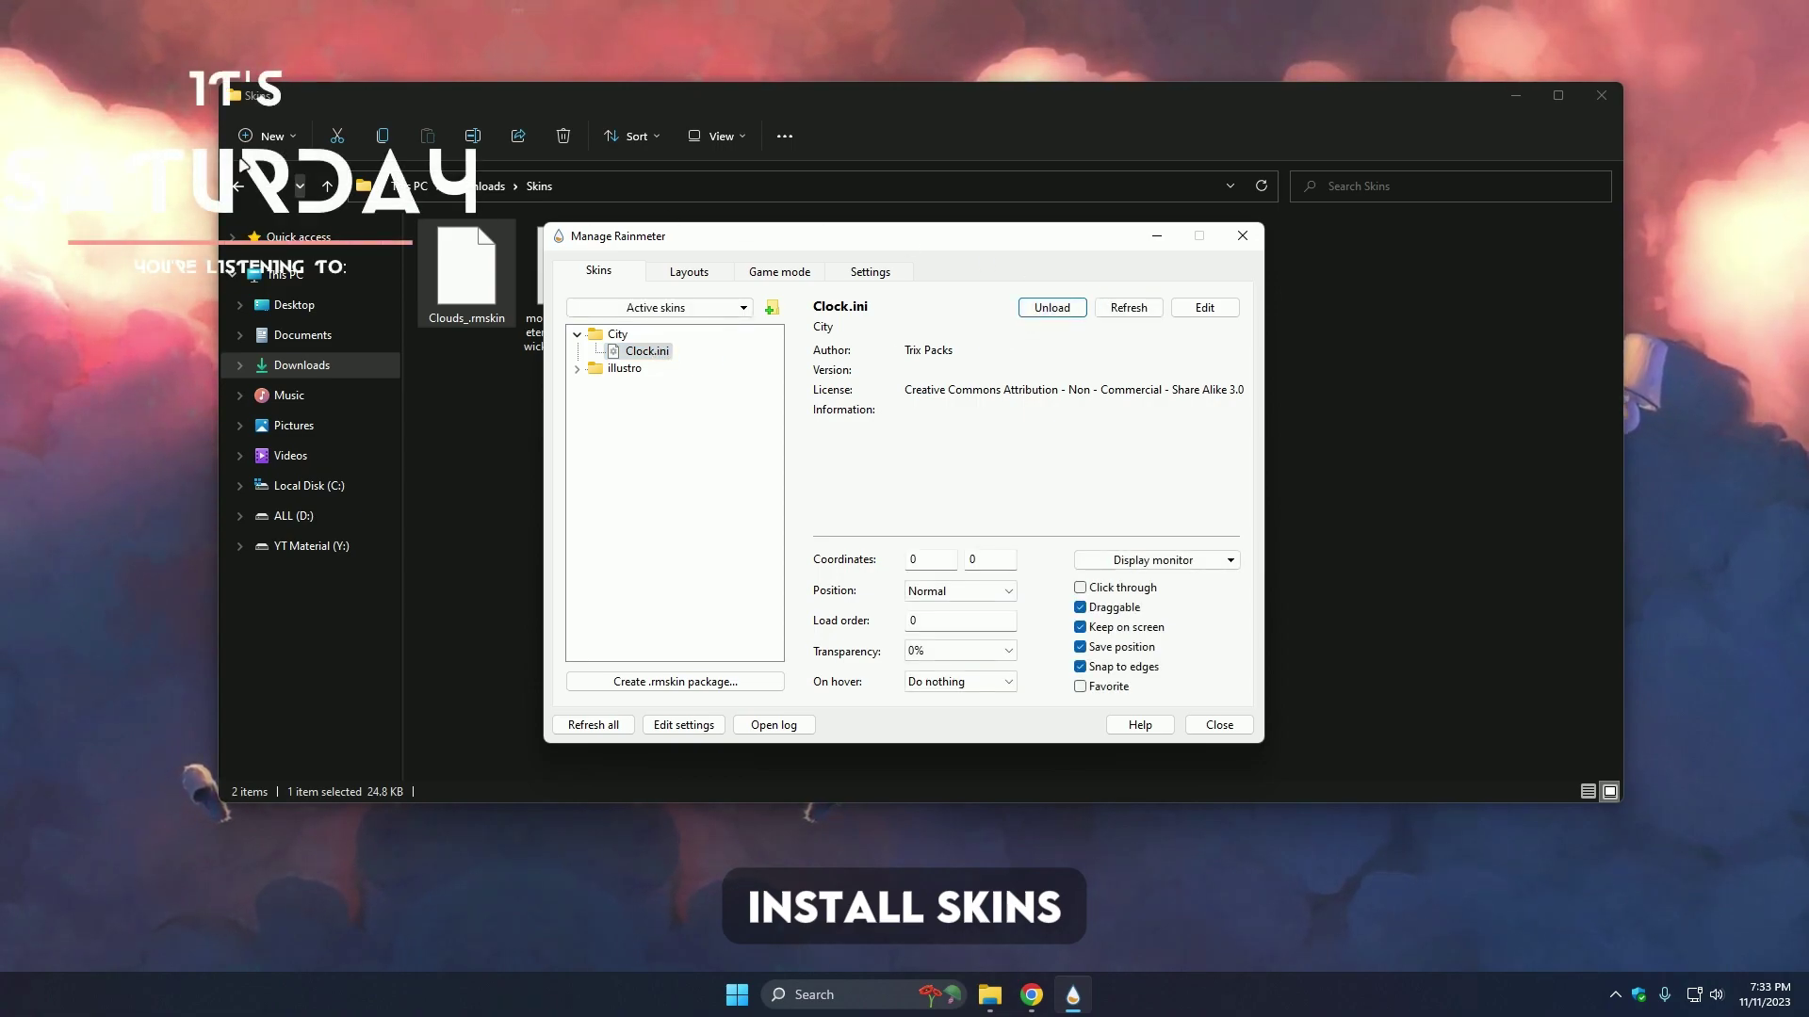
Close the skin manager and place the City clock skin over the dark clouds west of the bed, shifting the folder window as needed
{"action": "left_click_drag", "start_coordinate": [276, 184], "coordinate": [350, 379]}
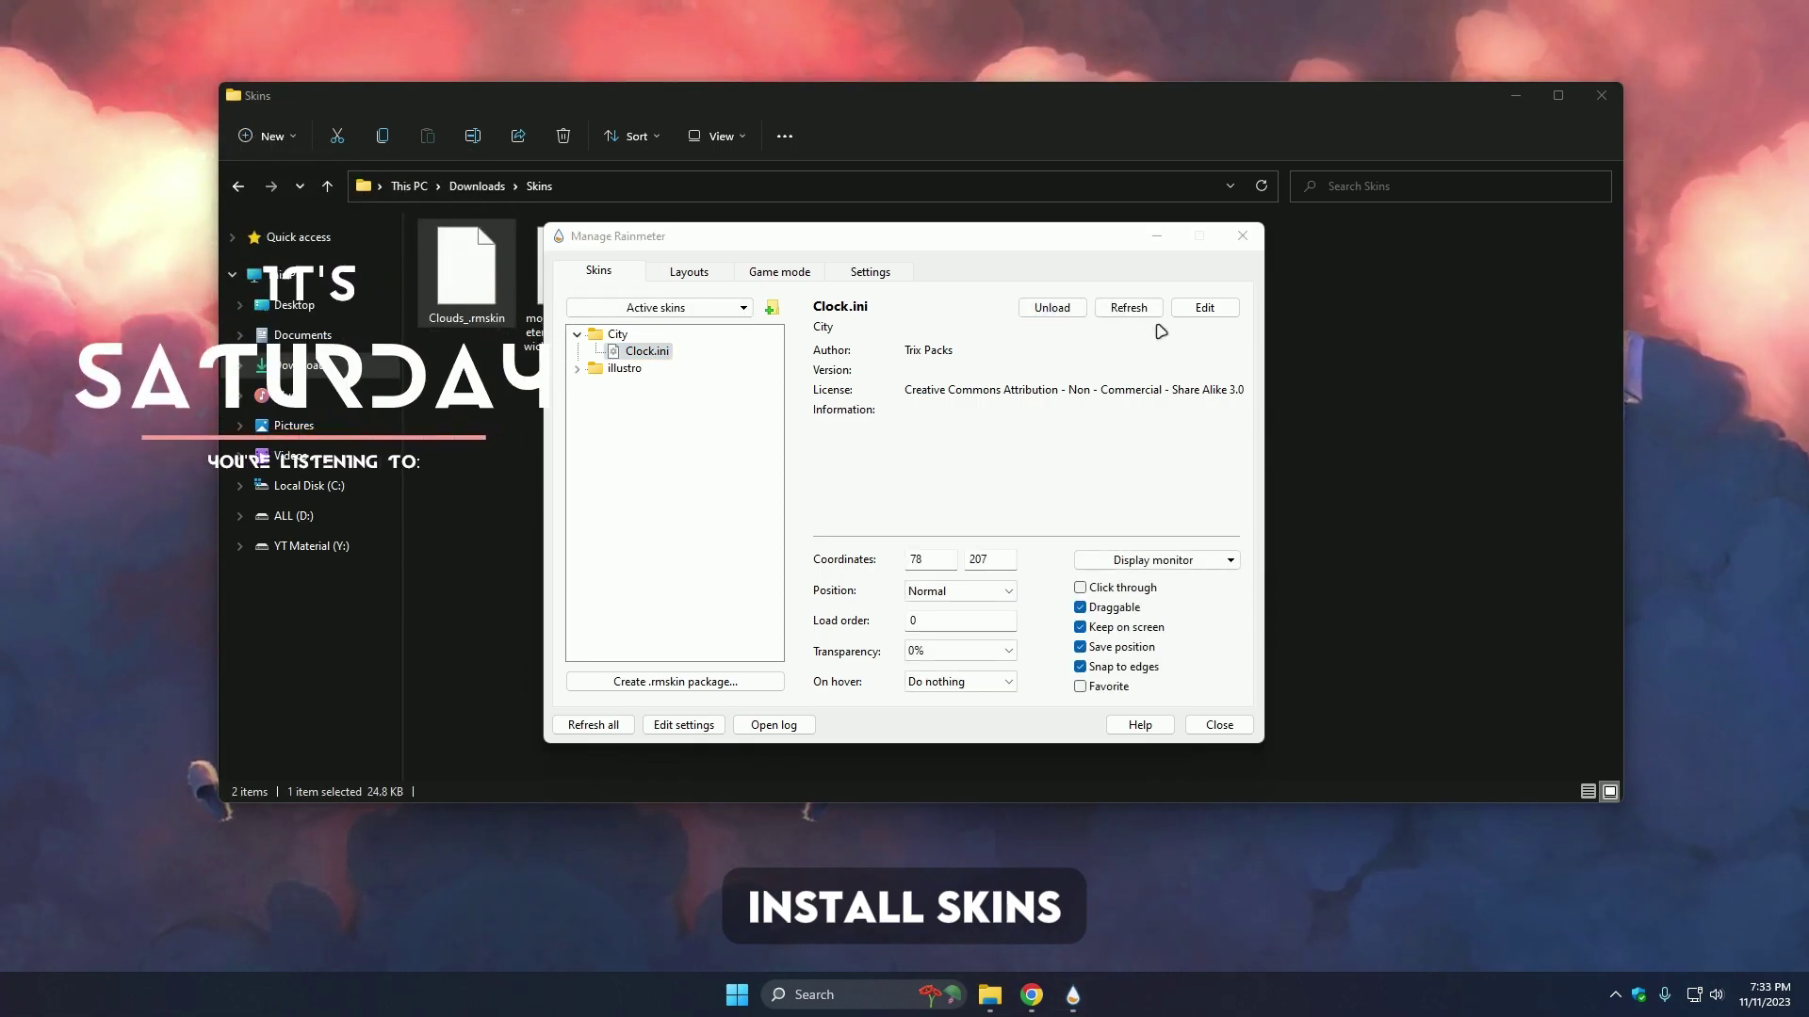
{"action": "left_click", "coordinate": [1241, 236]}
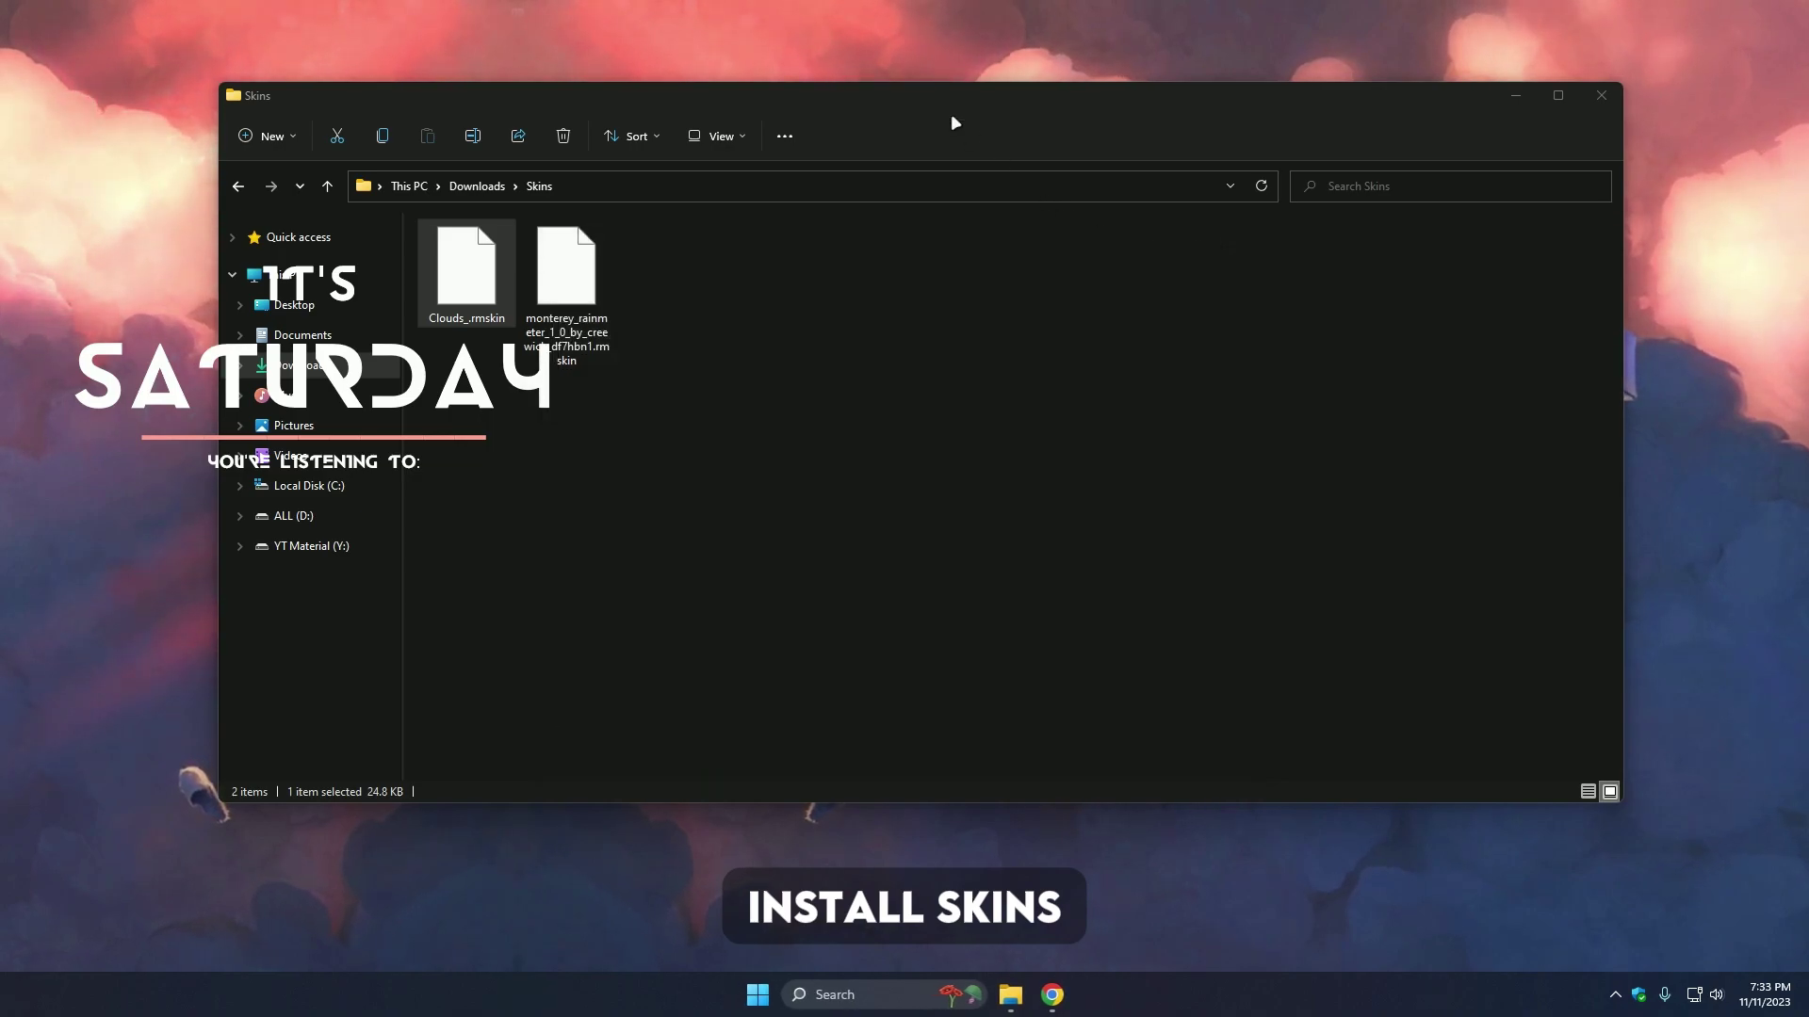
{"action": "left_click_drag", "start_coordinate": [902, 100], "coordinate": [1159, 167]}
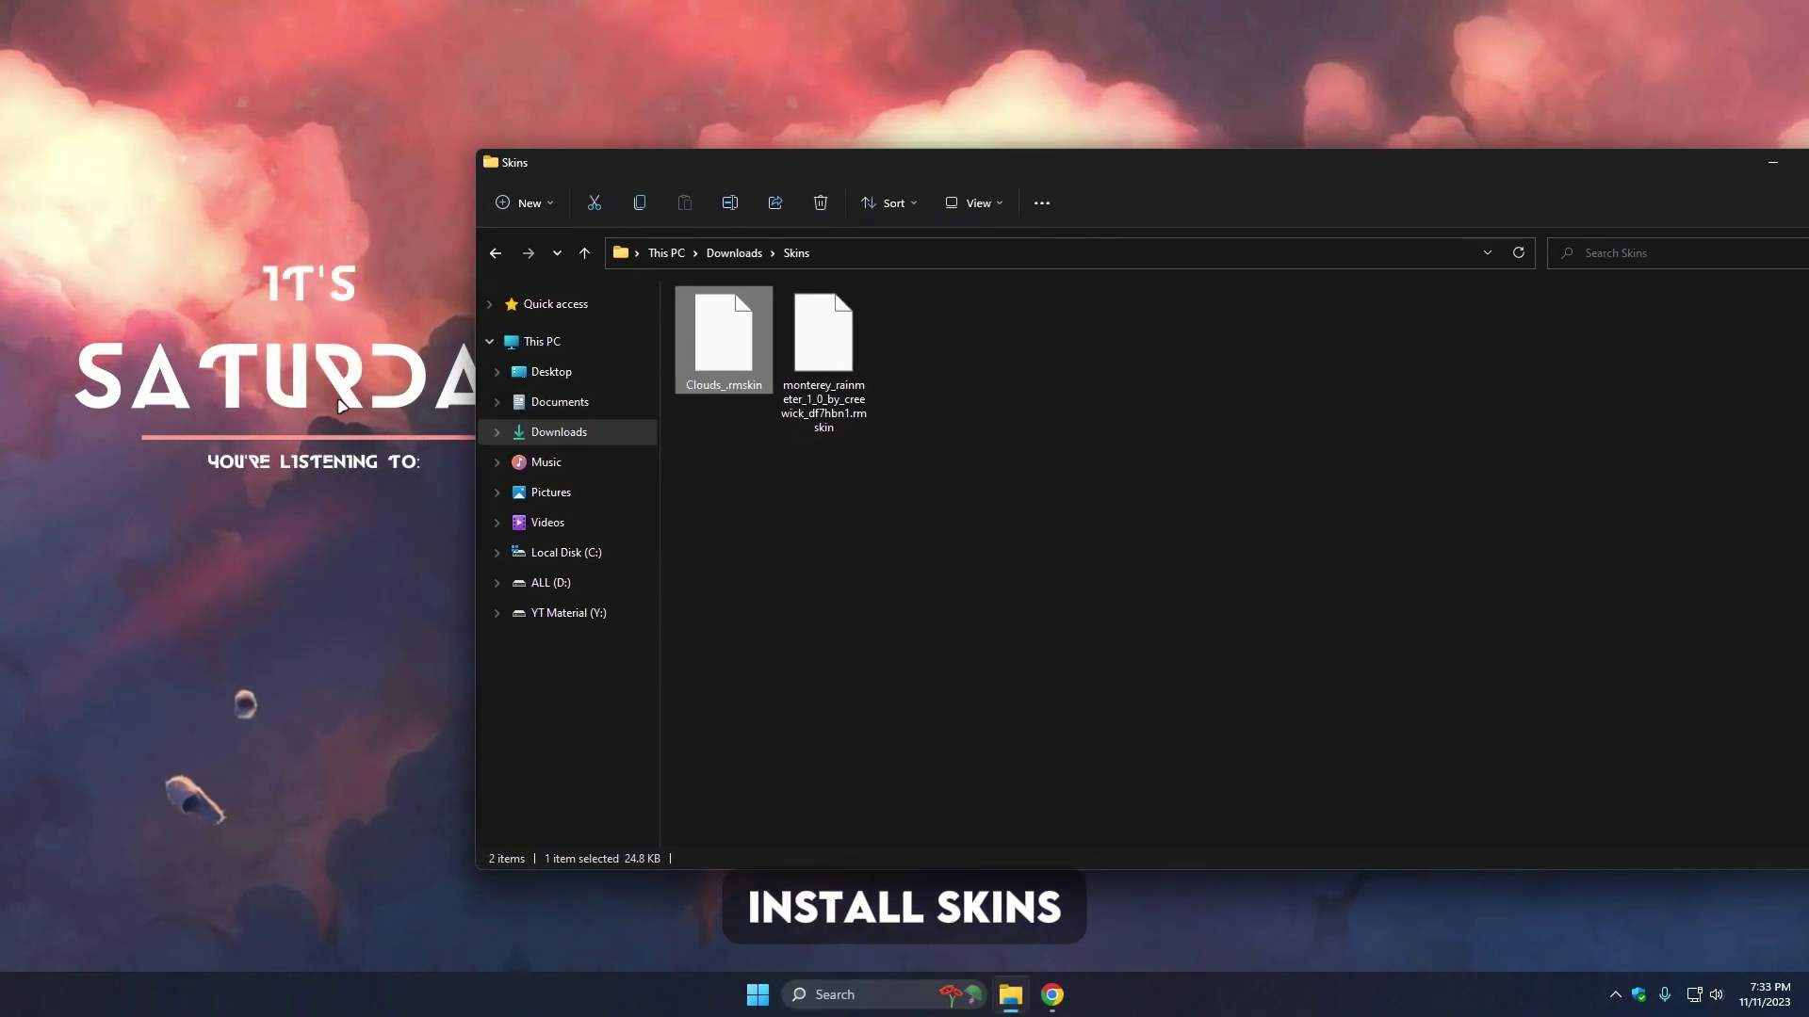
{"action": "left_click_drag", "start_coordinate": [349, 407], "coordinate": [563, 531]}
{"action": "left_click_drag", "start_coordinate": [999, 157], "coordinate": [777, 94]}
Install the Monterey 1.0.0 skin package from the Skins folder with all components and Load included skins enabled
{"action": "left_click", "coordinate": [594, 271]}
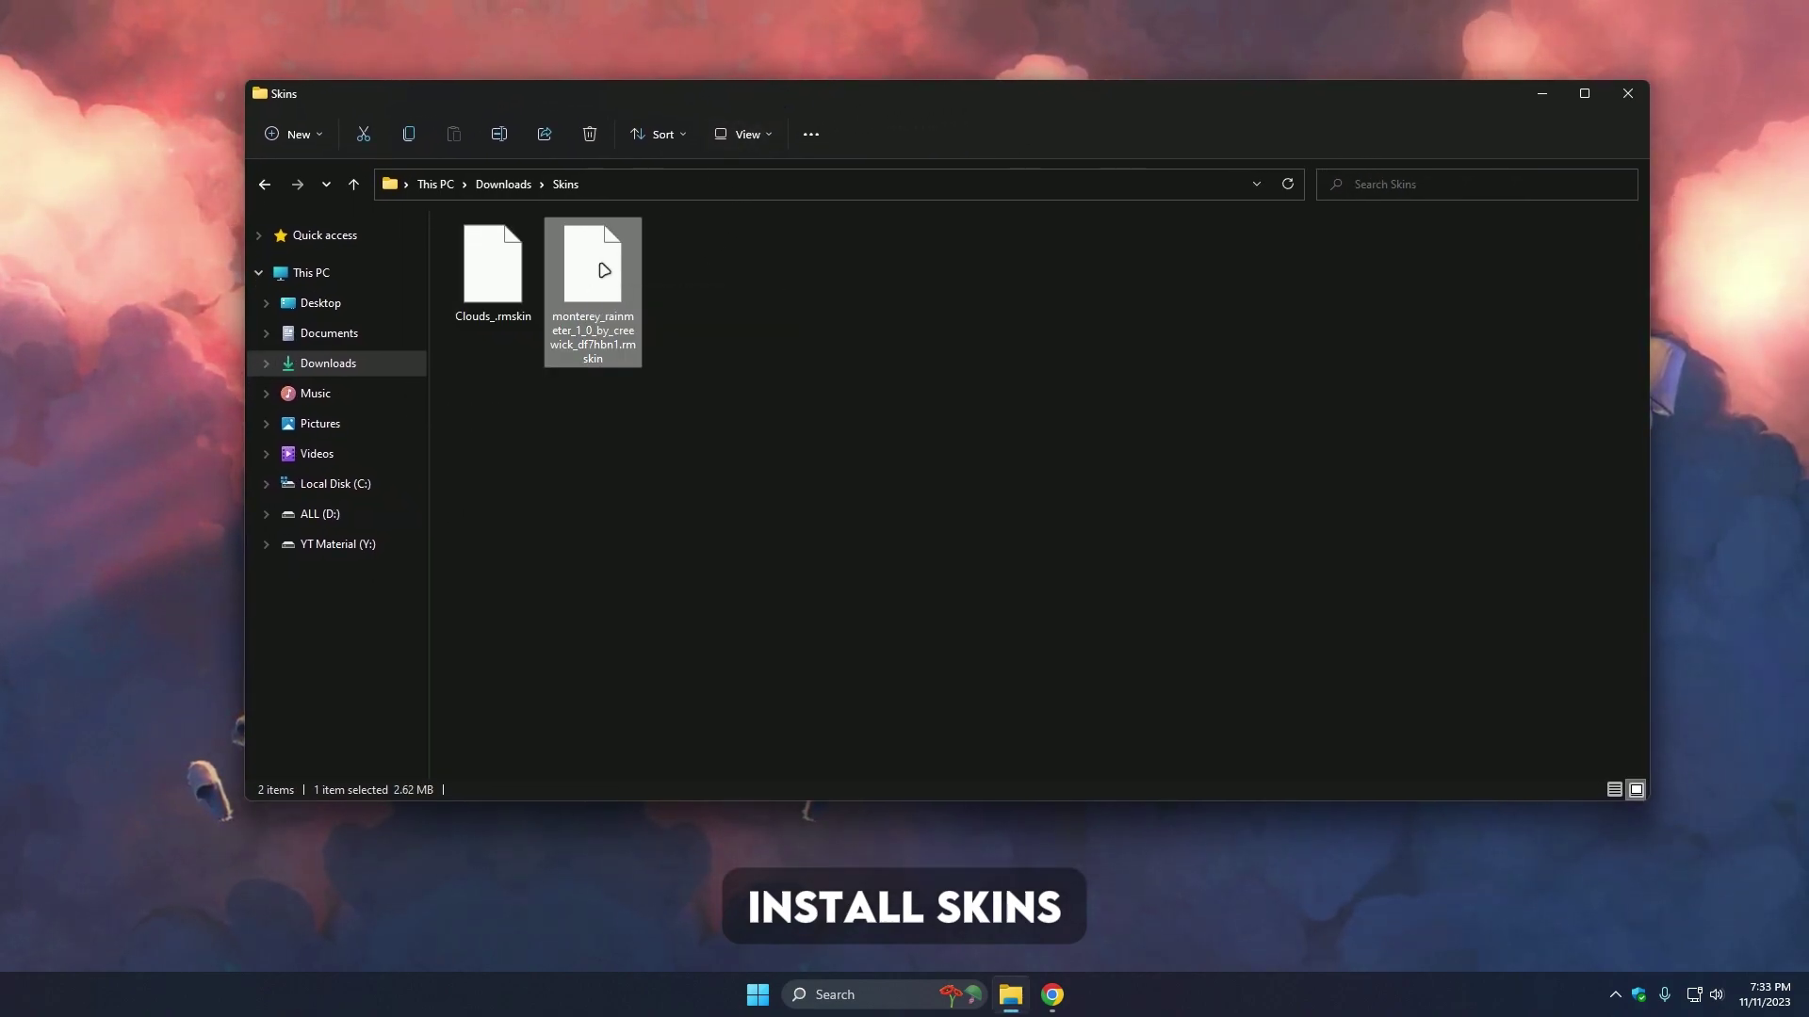
{"action": "right_click", "coordinate": [604, 270]}
{"action": "left_click", "coordinate": [668, 330]}
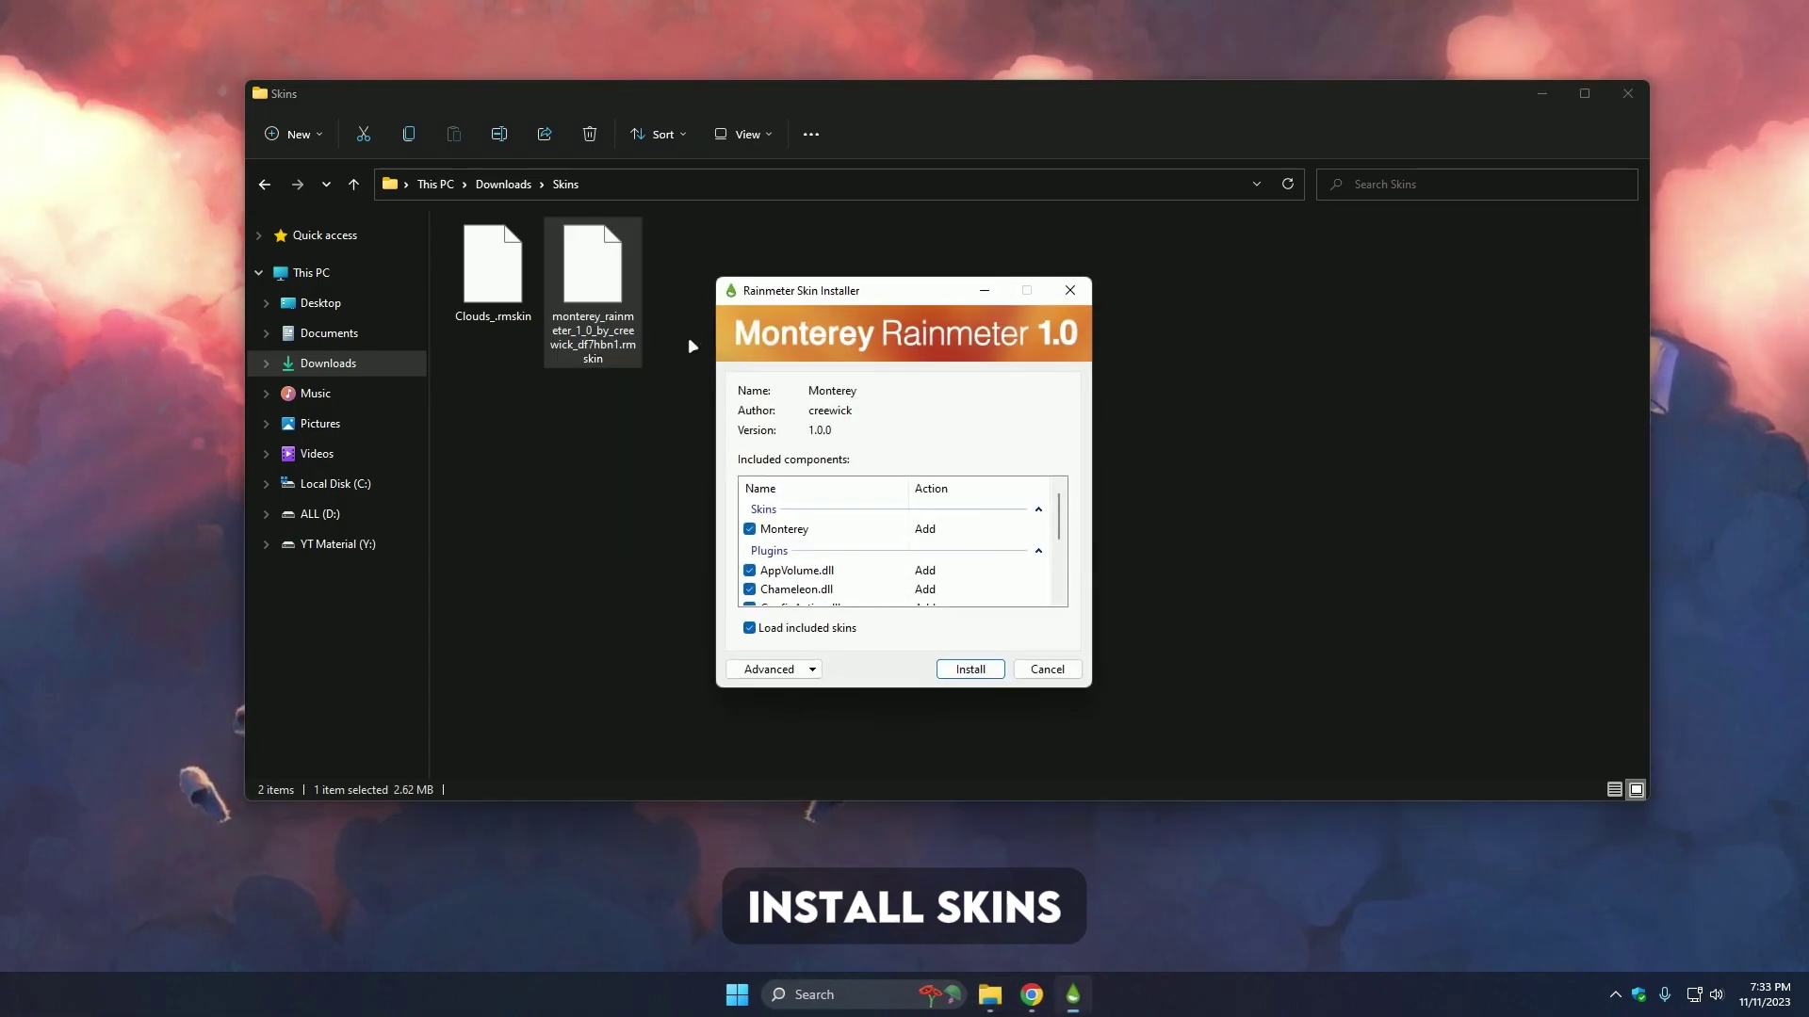
{"action": "left_click", "coordinate": [974, 670]}
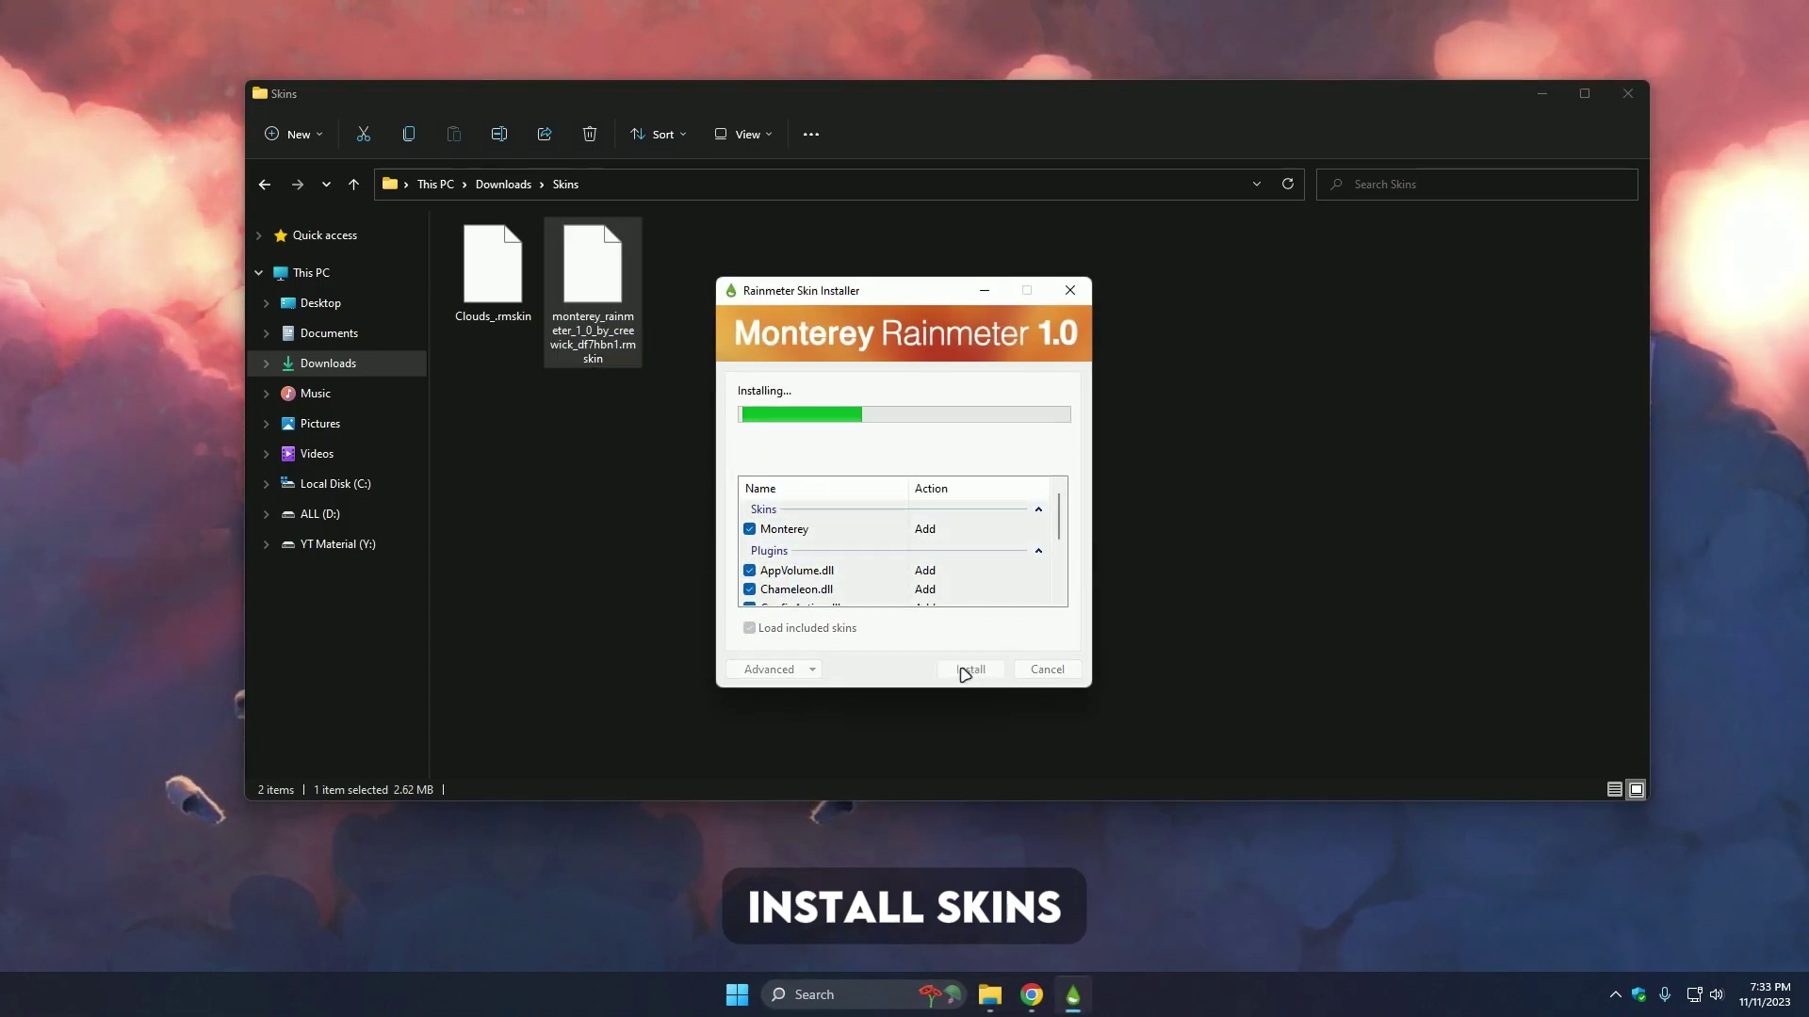
Minimize the Skins folder window and turn on the Music widget in the Monterey Rainmeter settings
{"action": "left_click", "coordinate": [1545, 91]}
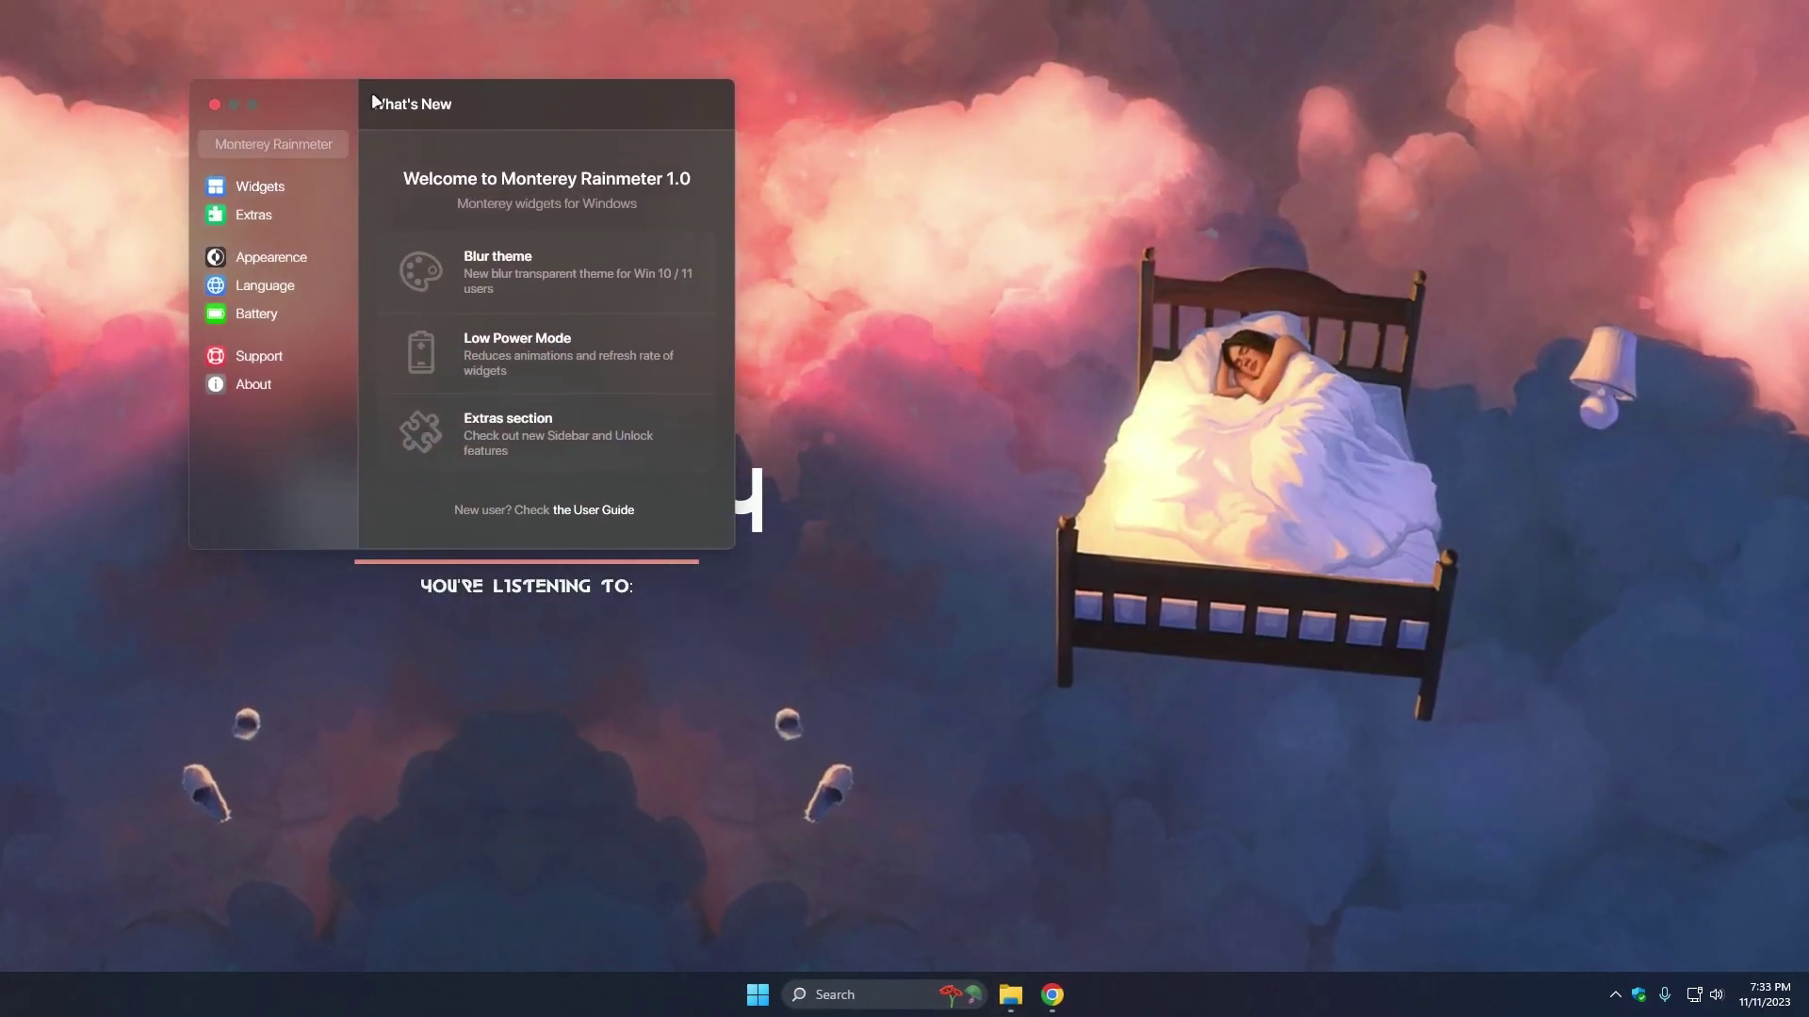
{"action": "left_click", "coordinate": [256, 187]}
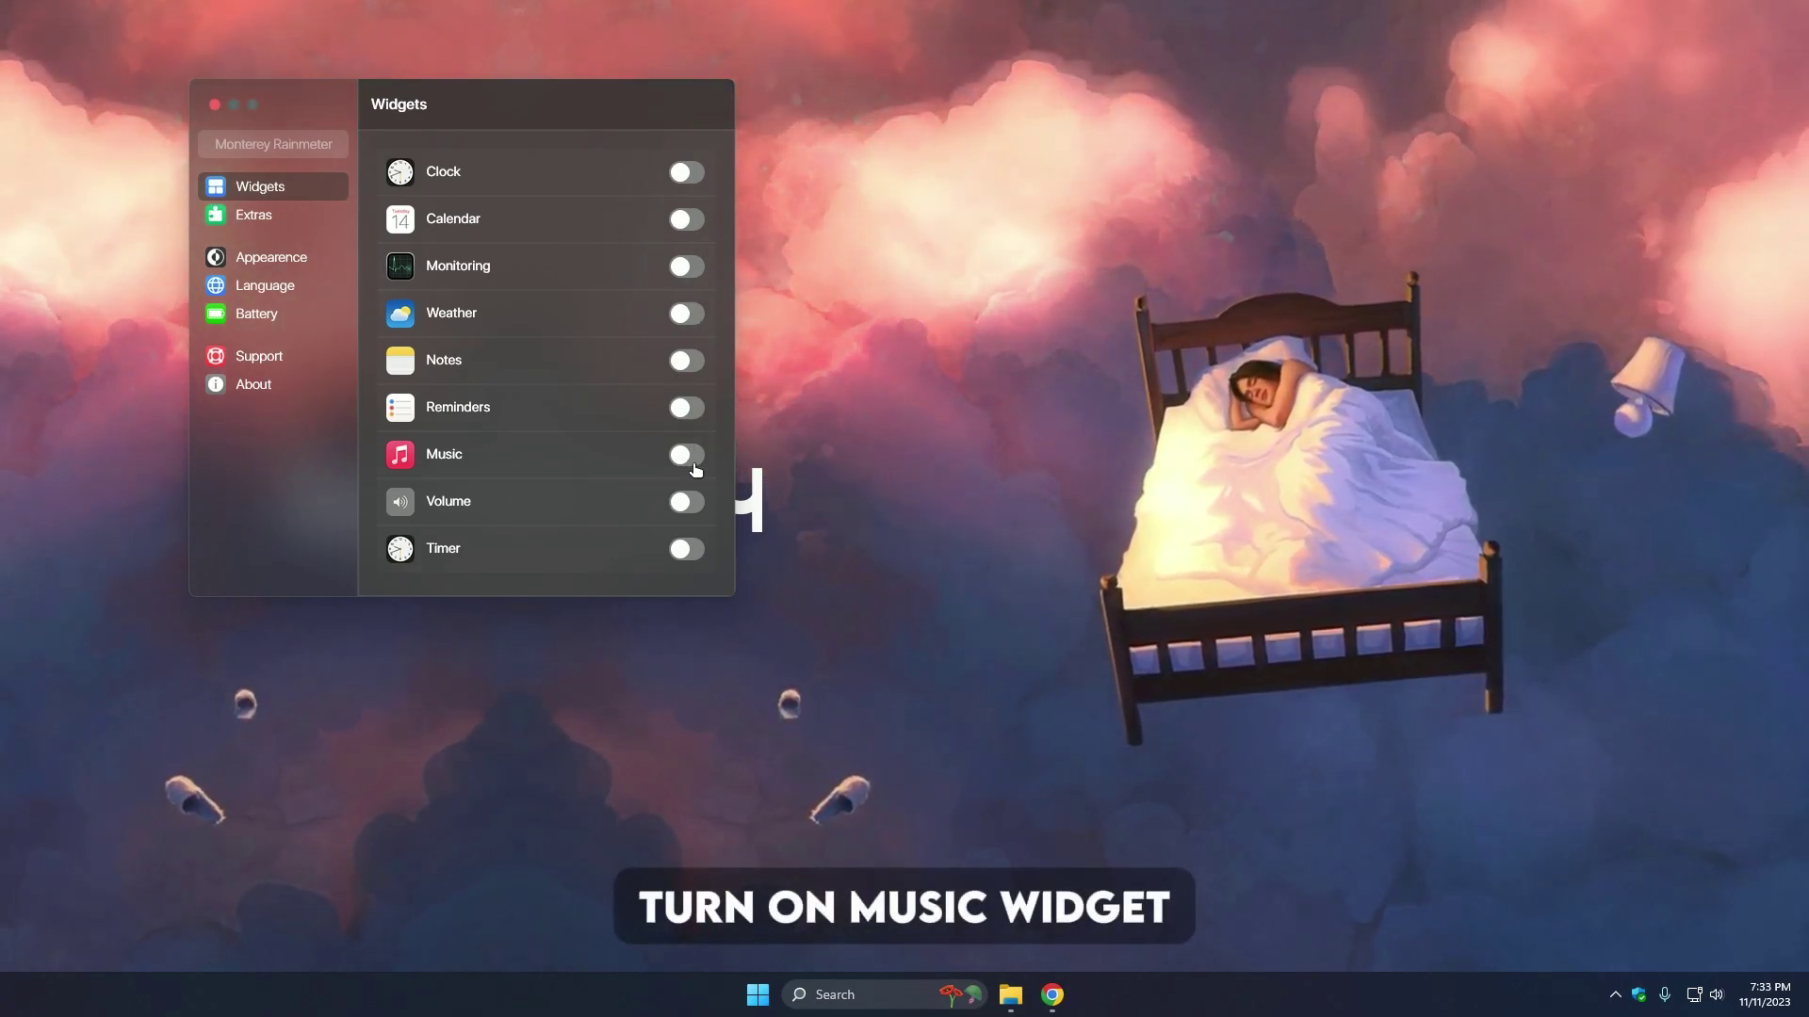
{"action": "left_click", "coordinate": [686, 455]}
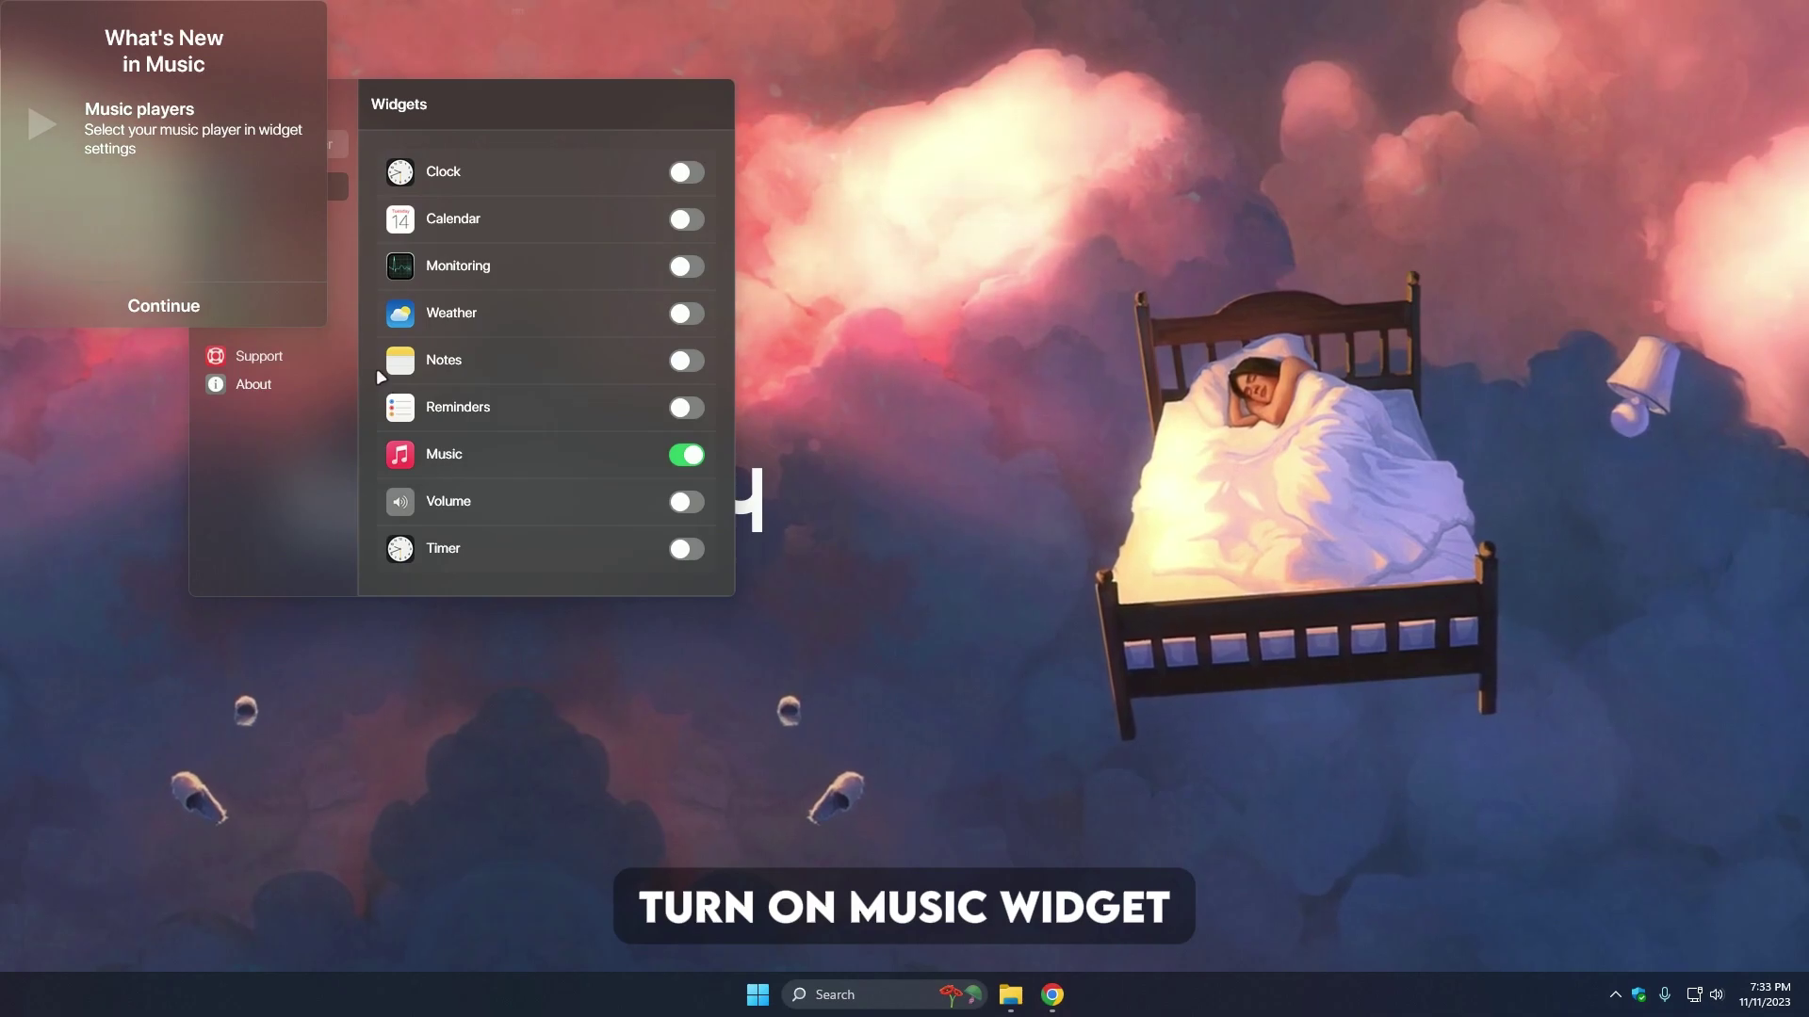
Dismiss the Music widget's introduction, move the widget beneath the Monterey settings window and set its size to Wide, closing the settings
{"action": "left_click", "coordinate": [162, 305]}
{"action": "left_click_drag", "start_coordinate": [100, 22], "coordinate": [439, 658]}
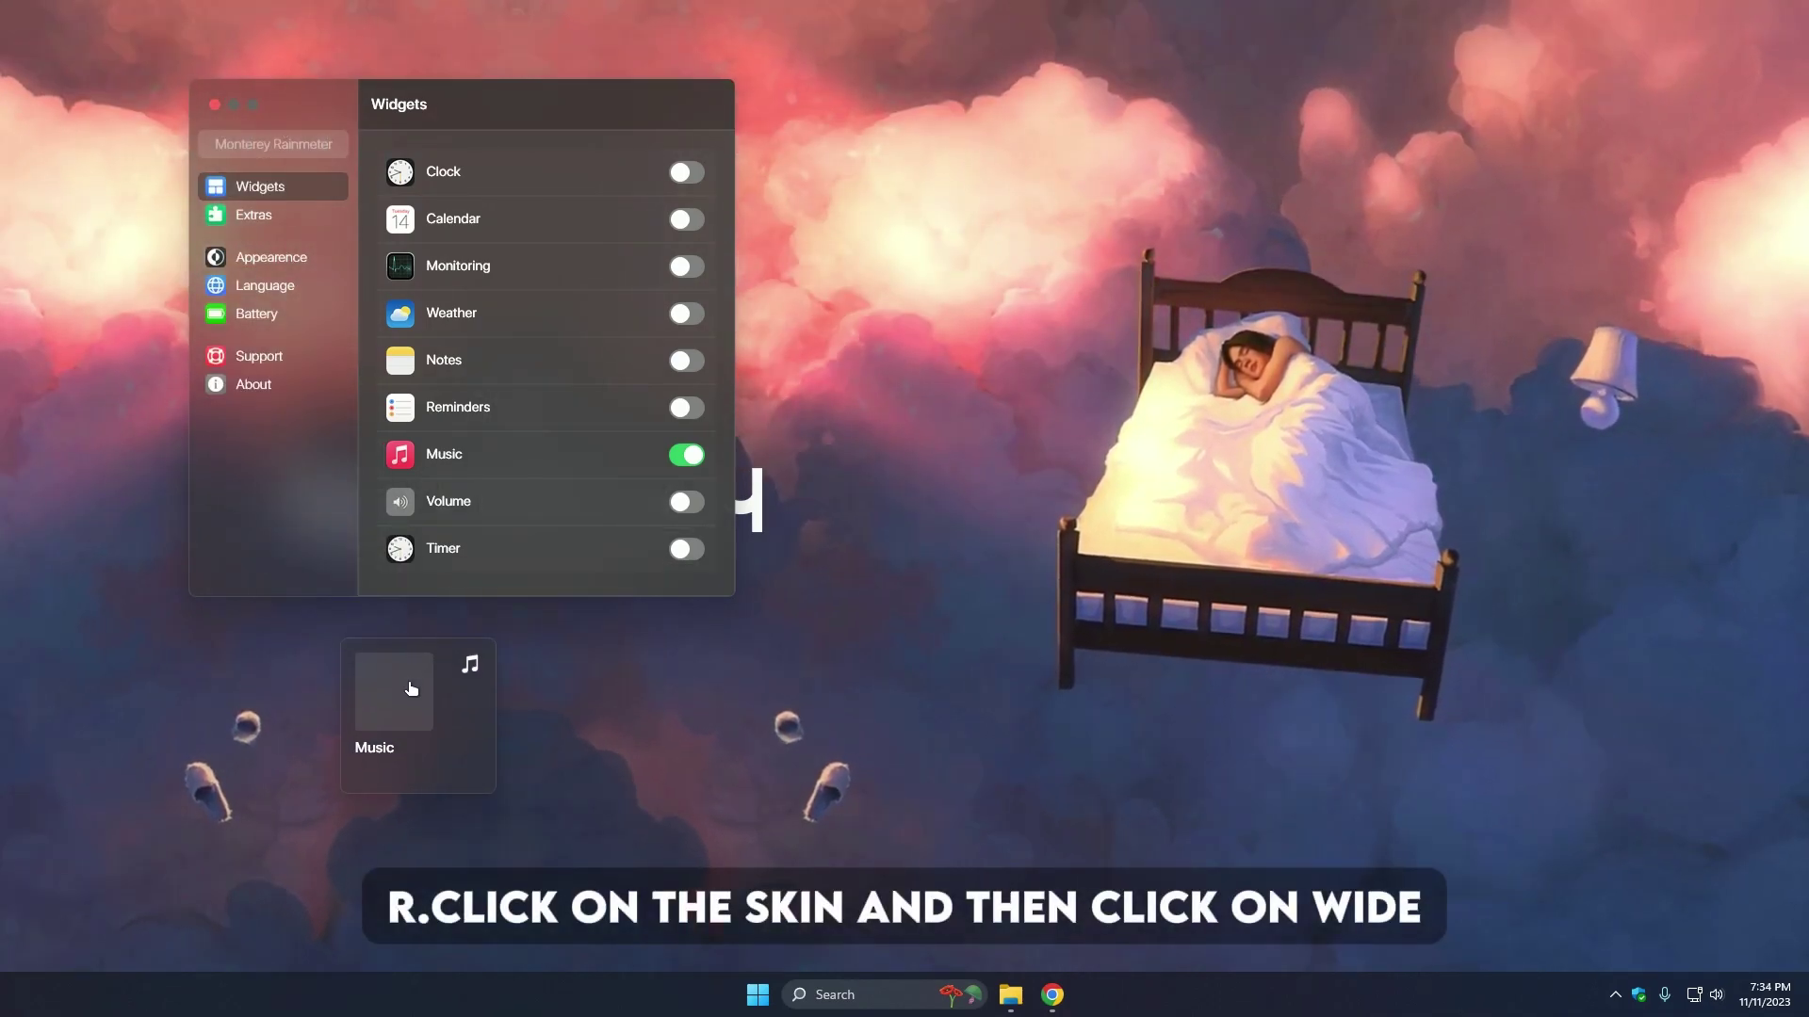
{"action": "right_click", "coordinate": [411, 682]}
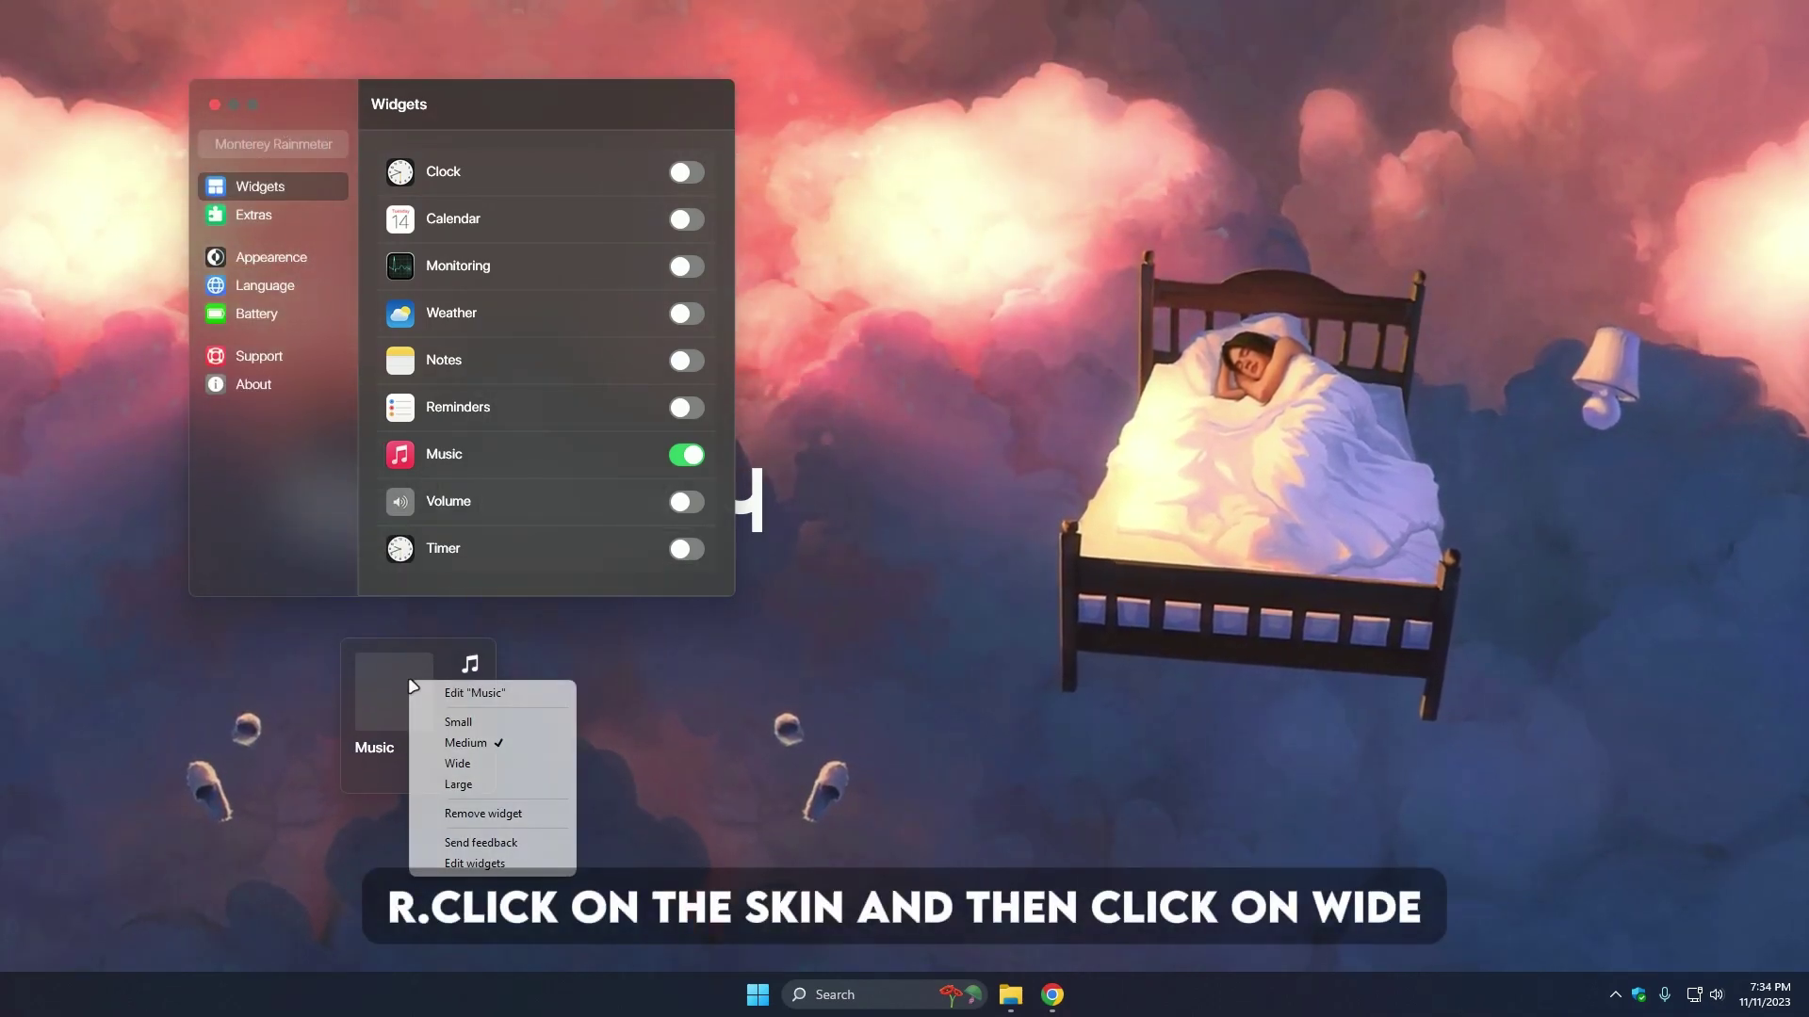
{"action": "left_click", "coordinate": [474, 766]}
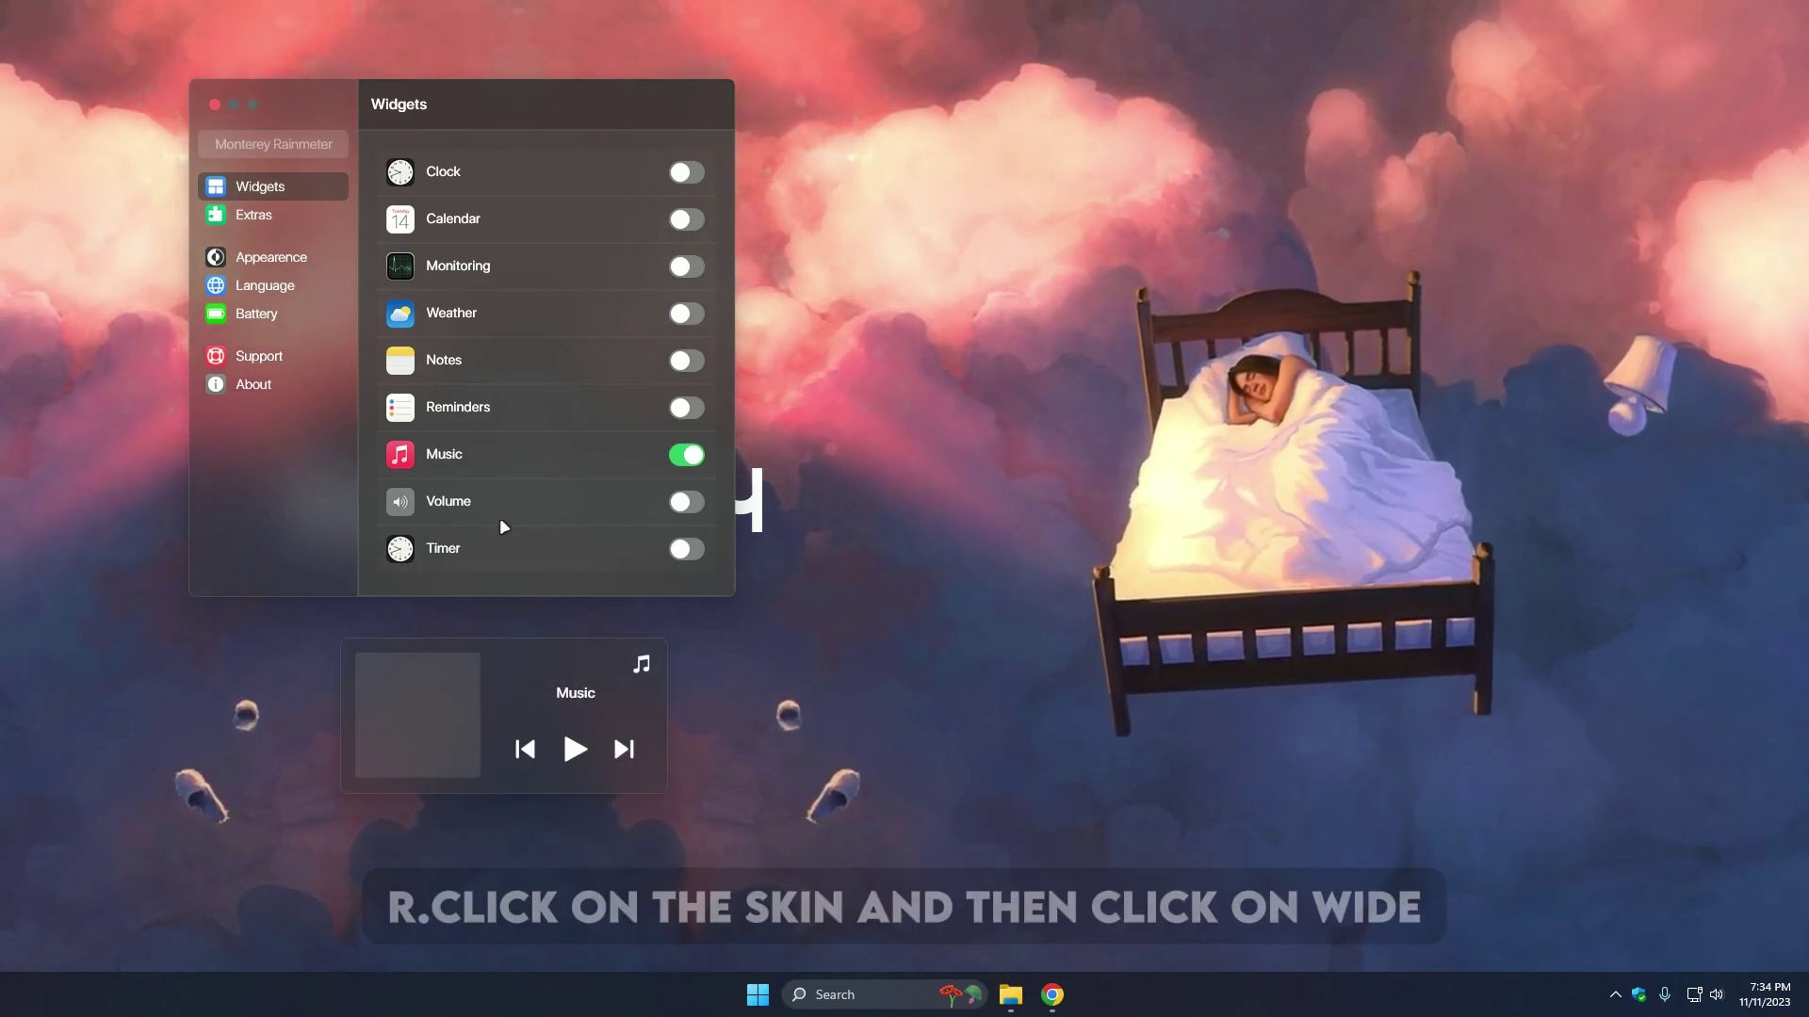
{"action": "left_click", "coordinate": [217, 105]}
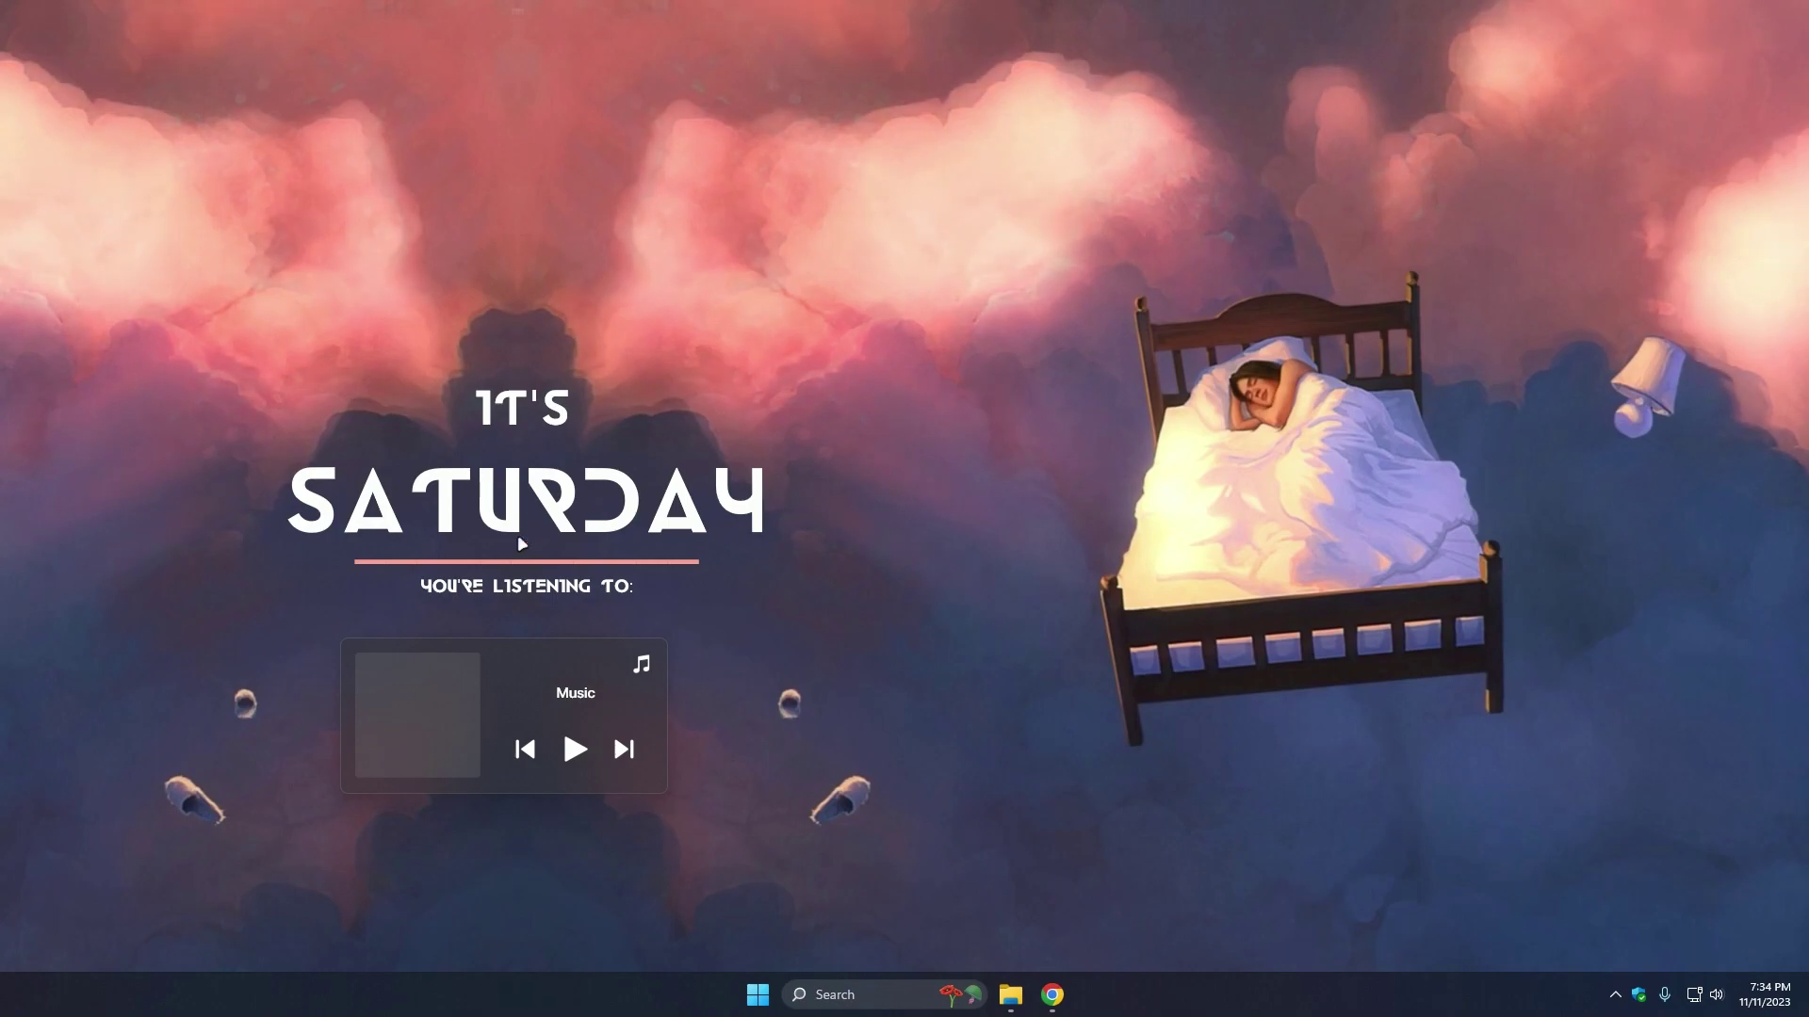
Raise the clock skin slightly and position the music widget directly beneath its "You're listening to:" line
{"action": "left_click_drag", "start_coordinate": [514, 665], "coordinate": [523, 630]}
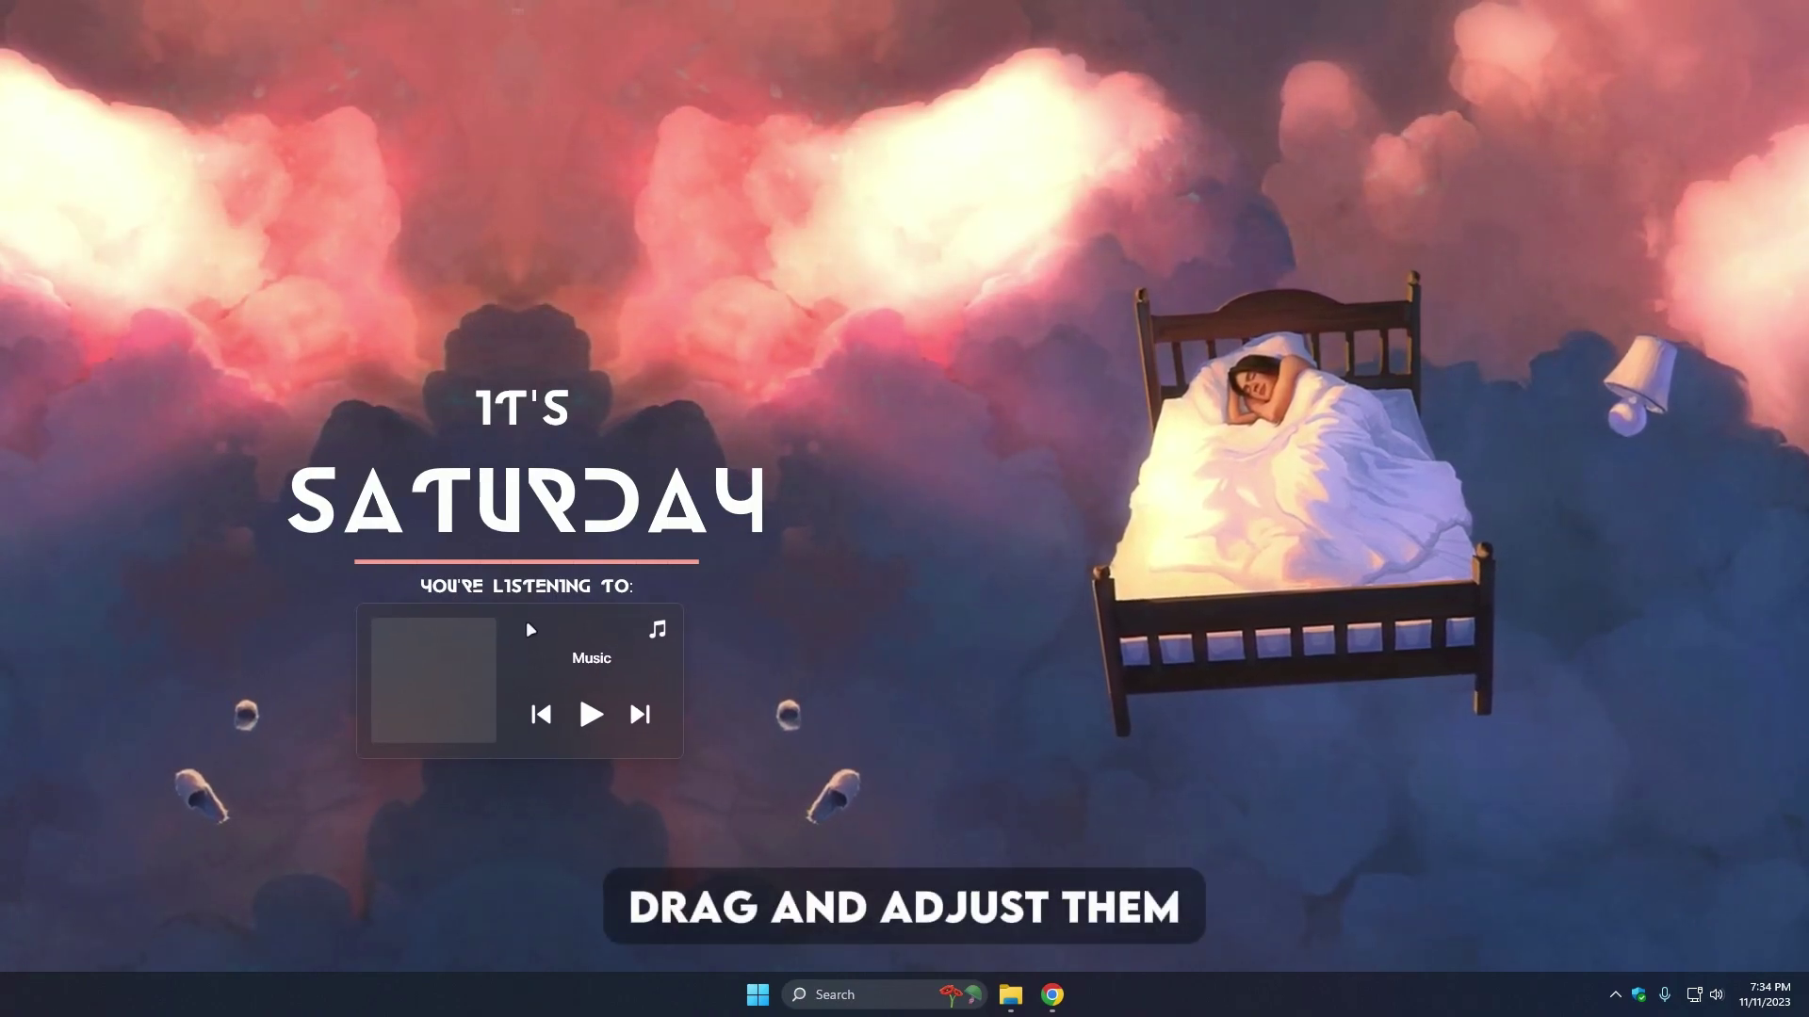
{"action": "left_click_drag", "start_coordinate": [540, 541], "coordinate": [548, 473]}
{"action": "left_click_drag", "start_coordinate": [530, 613], "coordinate": [530, 578]}
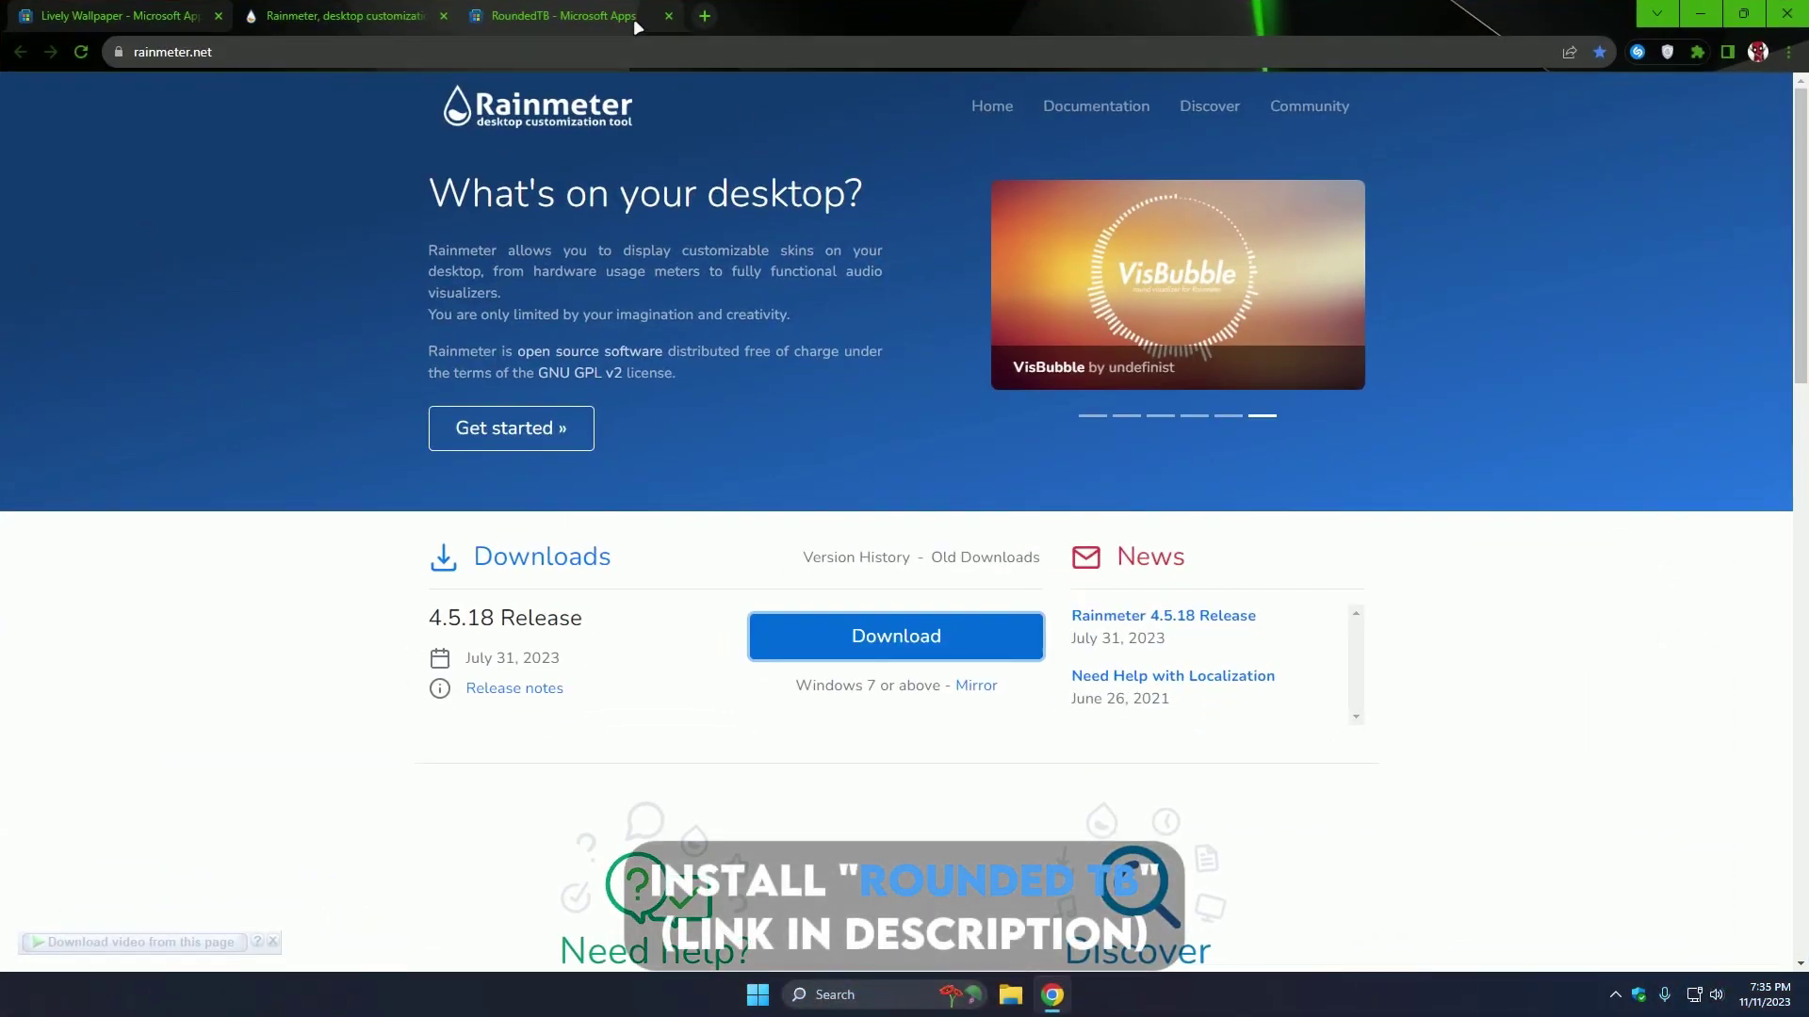
Install RoundedTB from its Microsoft Store web page
{"action": "left_click", "coordinate": [591, 13]}
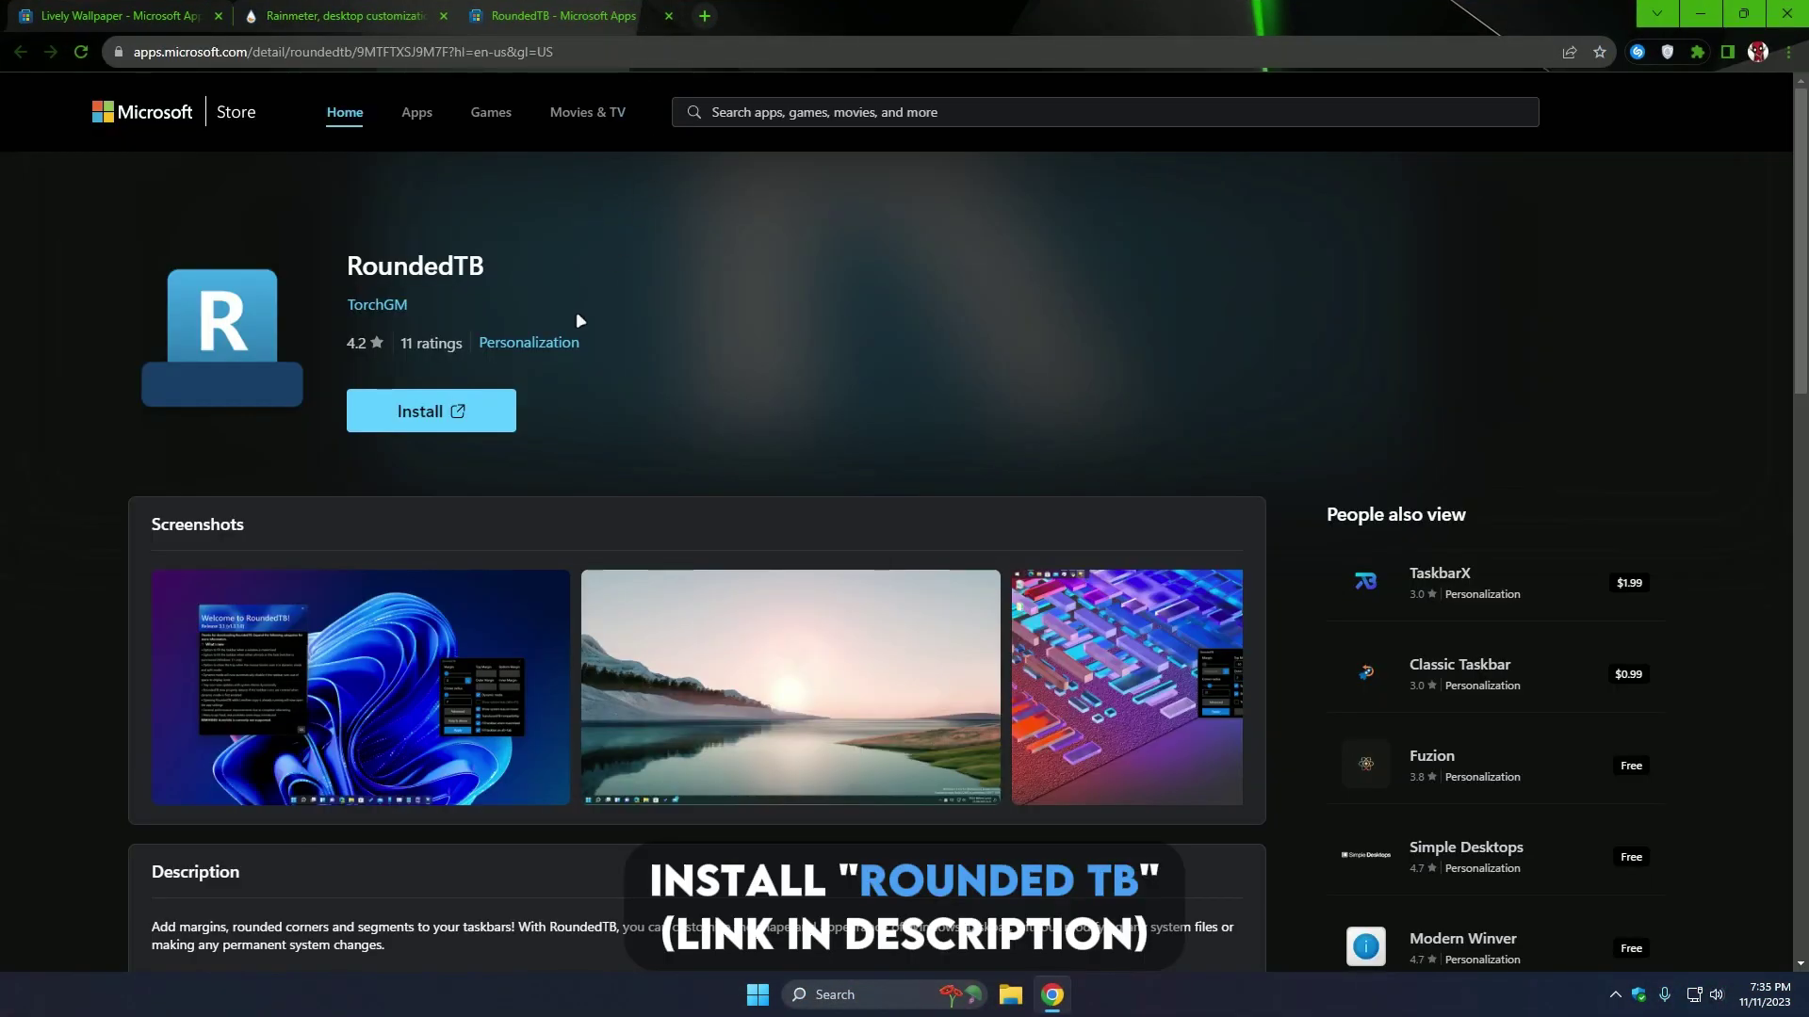
{"action": "left_click", "coordinate": [443, 419]}
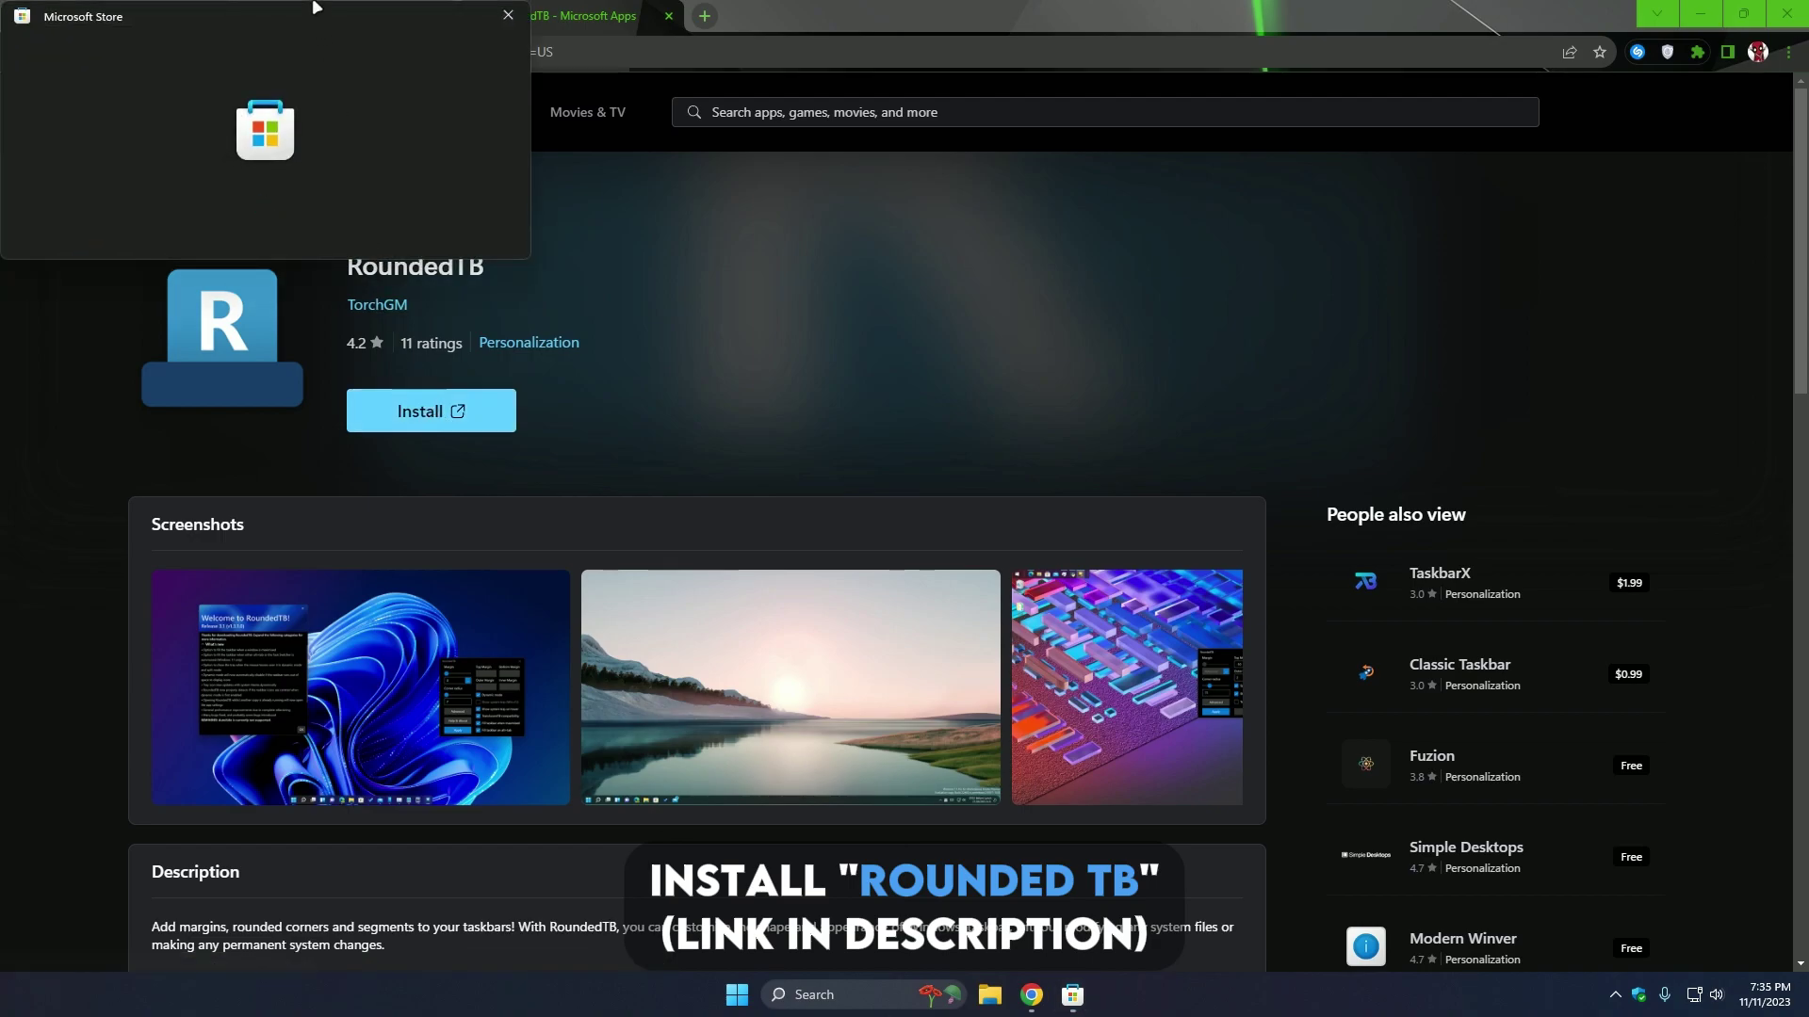
{"action": "left_click_drag", "start_coordinate": [310, 14], "coordinate": [912, 379]}
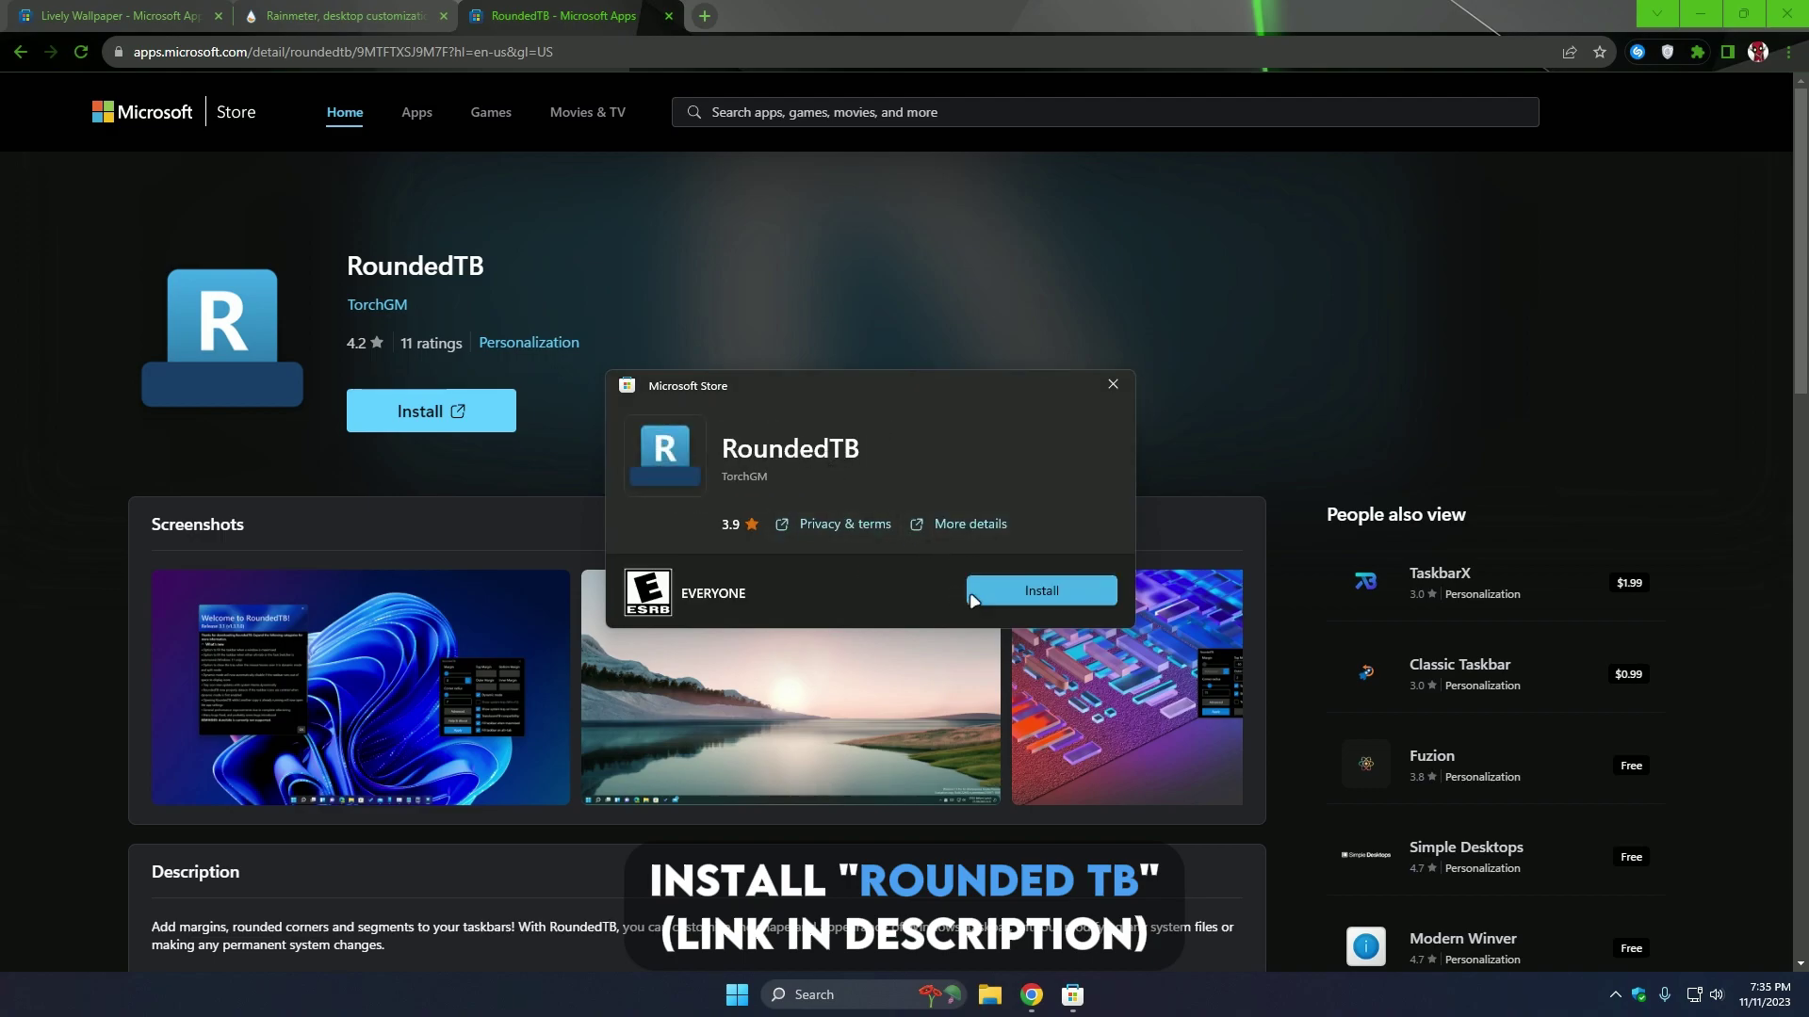
{"action": "left_click", "coordinate": [1033, 592]}
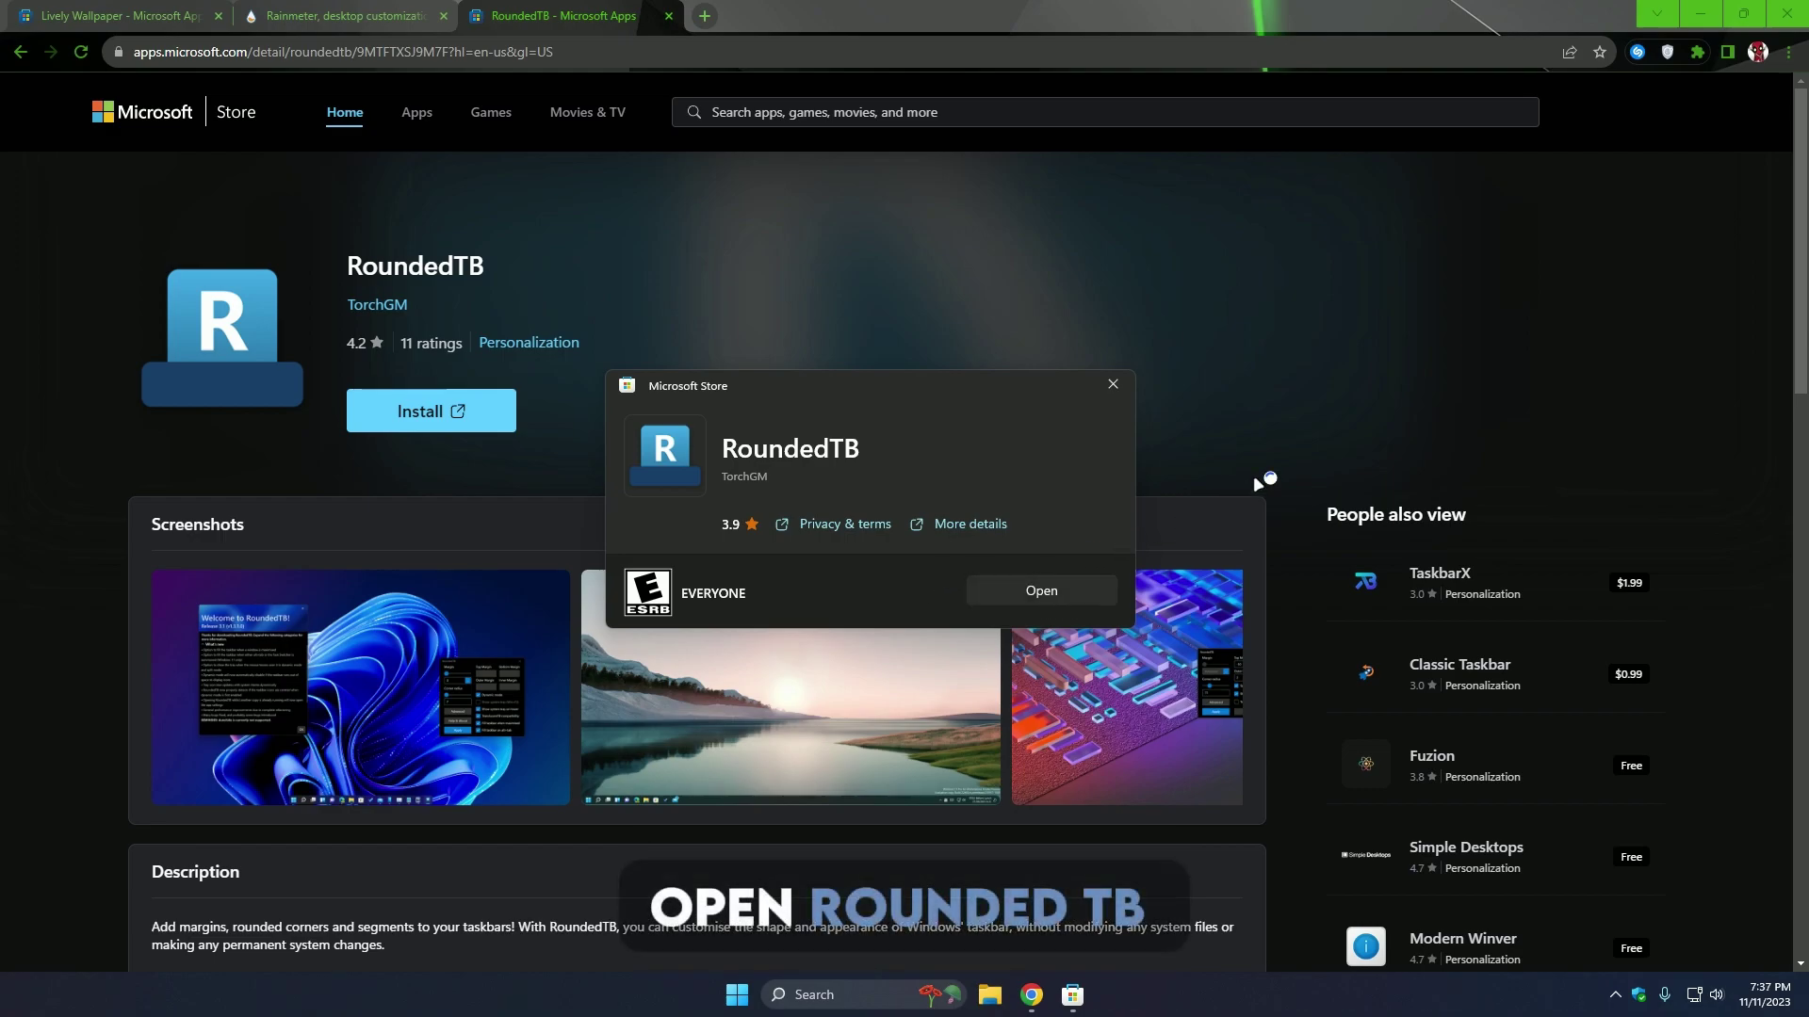
Launch RoundedTB, close the browser and the store window, and dismiss the RoundedTB welcome message
{"action": "left_click", "coordinate": [1703, 7]}
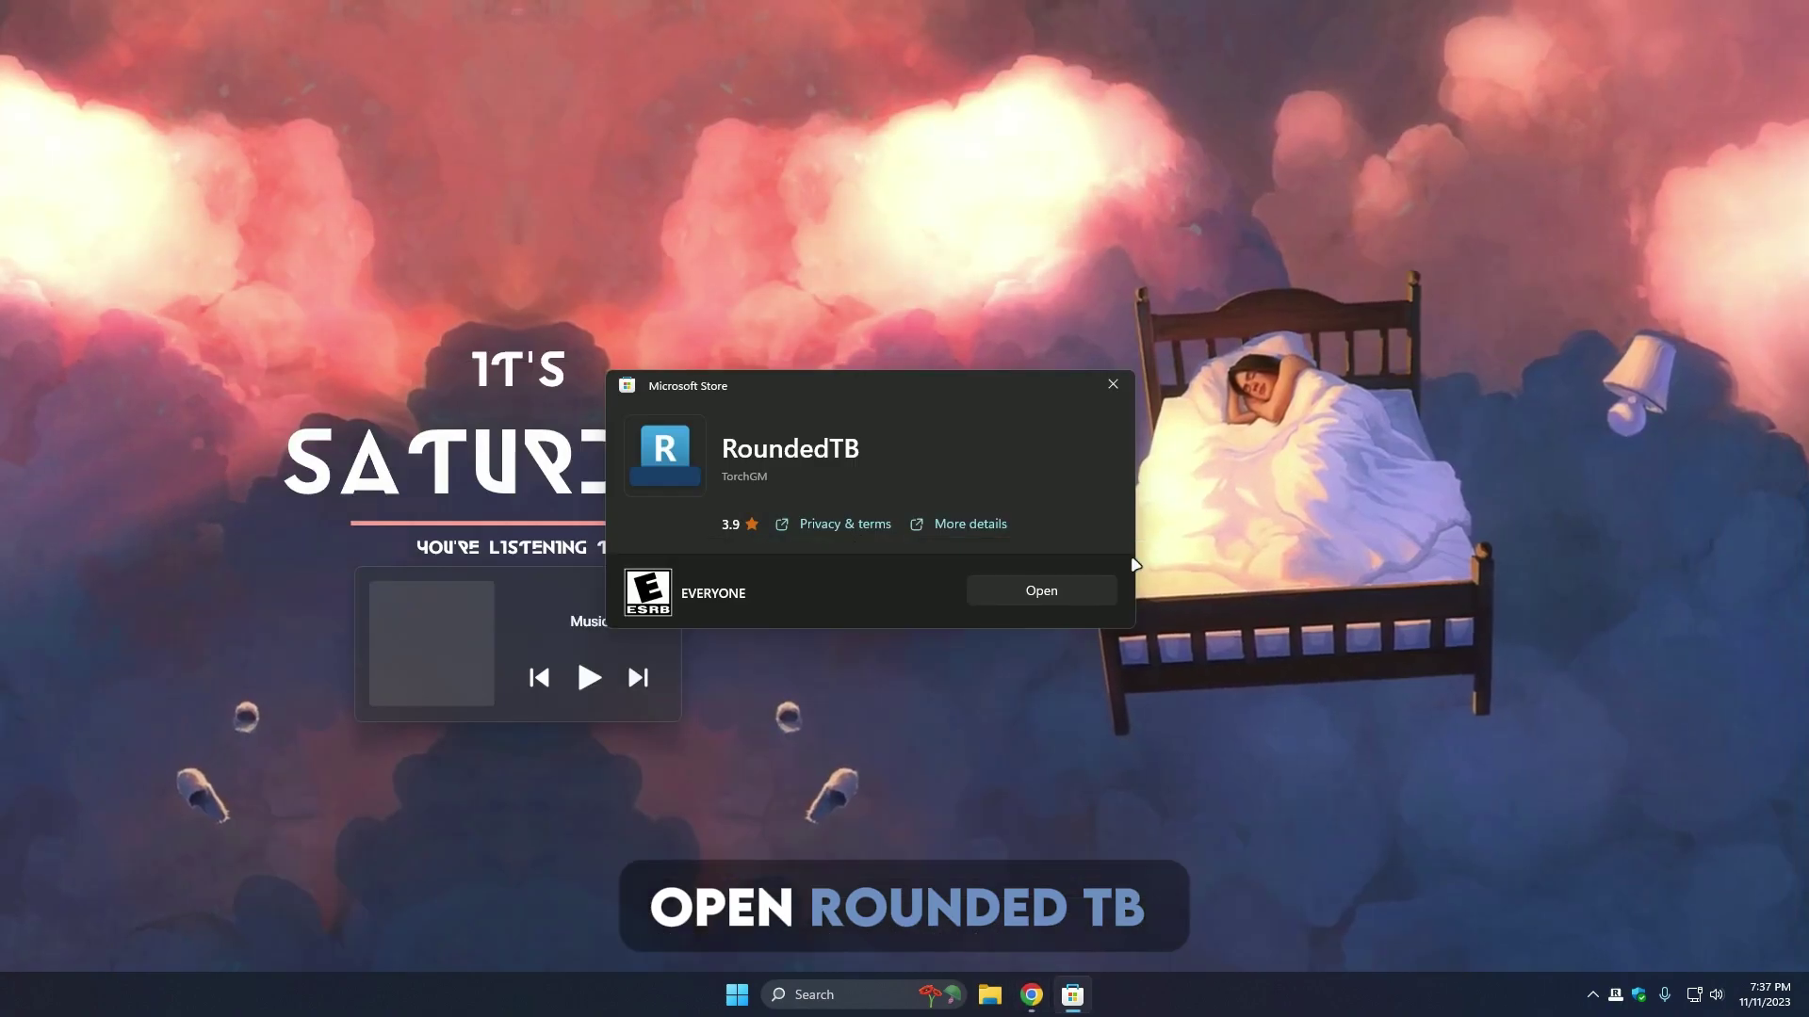
{"action": "left_click", "coordinate": [1074, 596]}
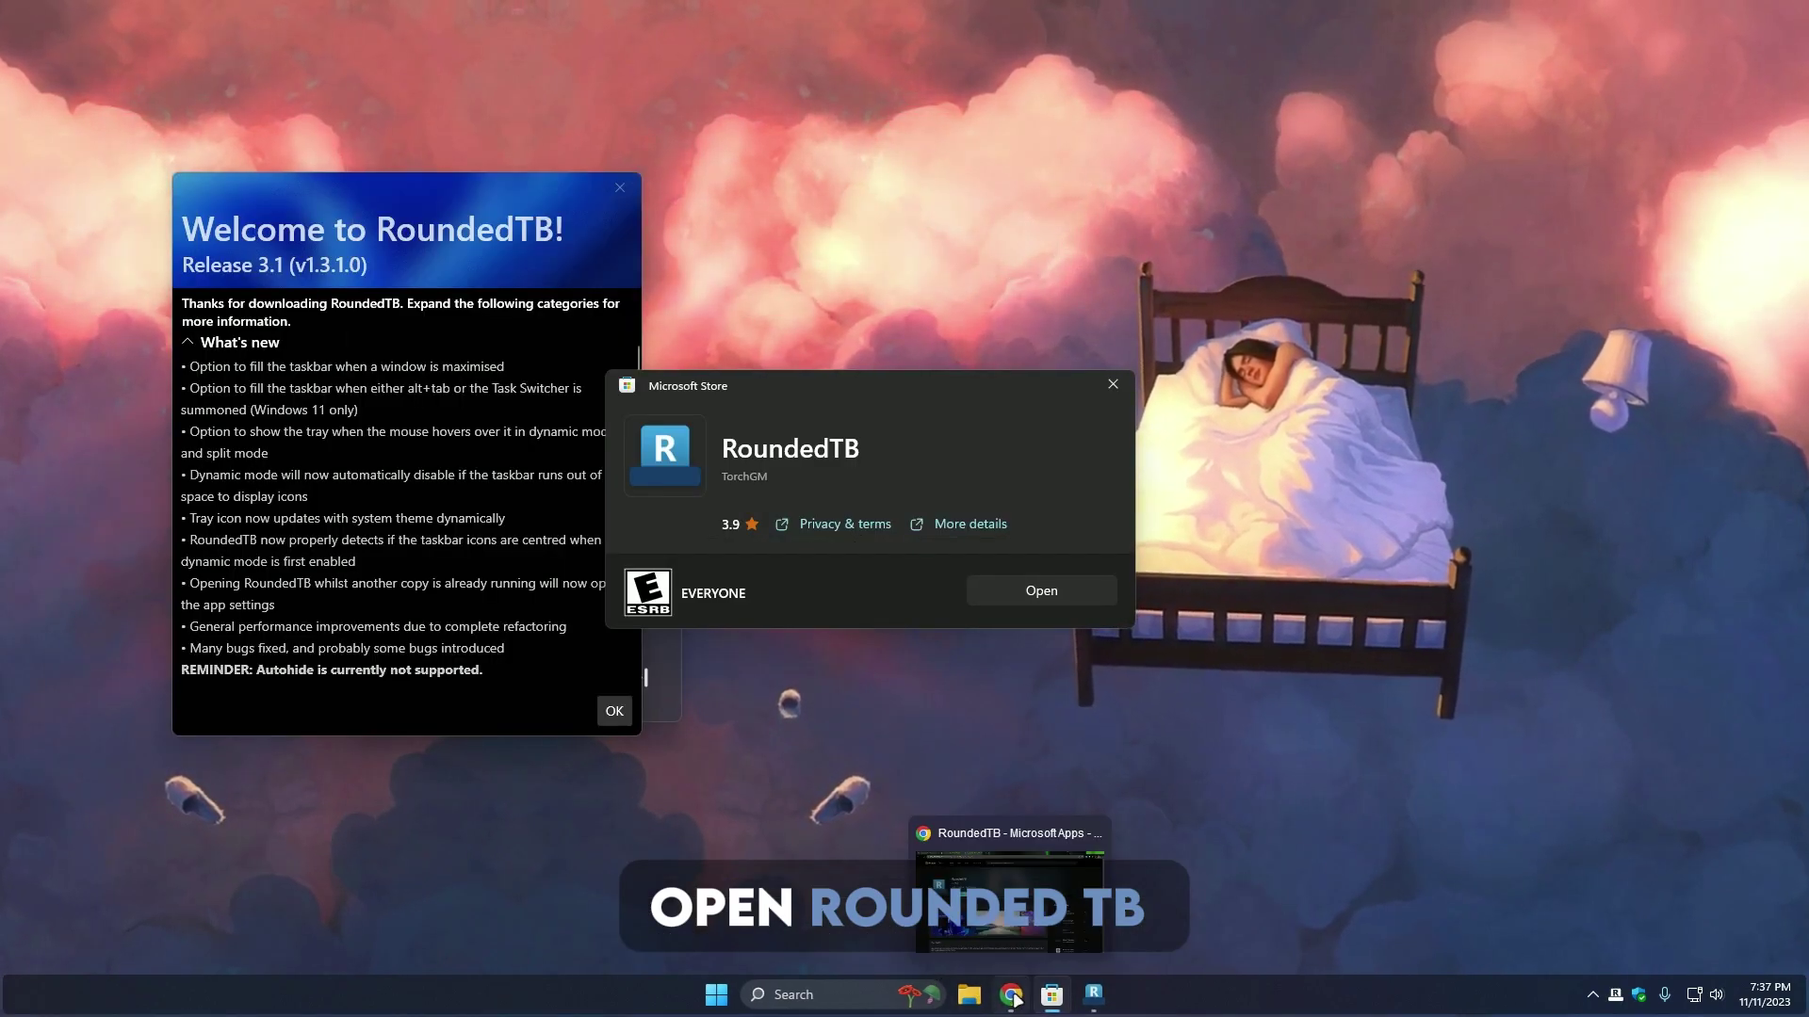
{"action": "right_click", "coordinate": [1010, 995]}
{"action": "left_click", "coordinate": [970, 947]}
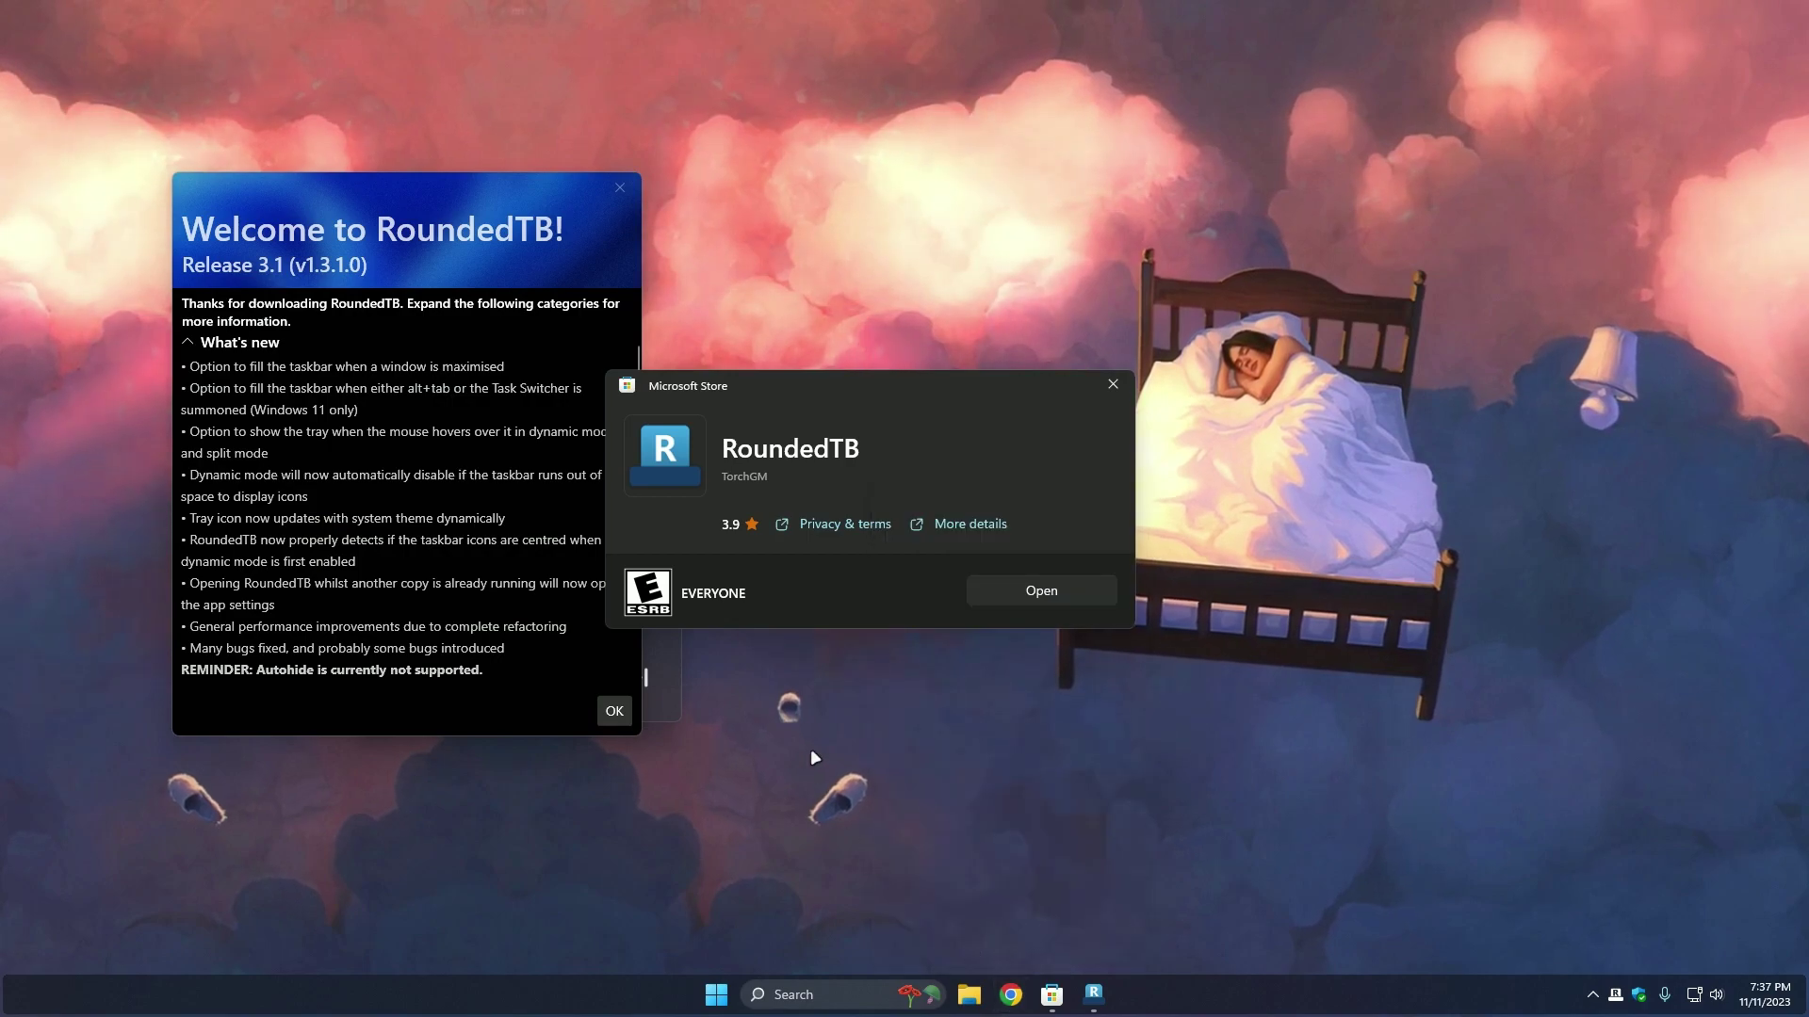
{"action": "left_click", "coordinate": [1113, 384]}
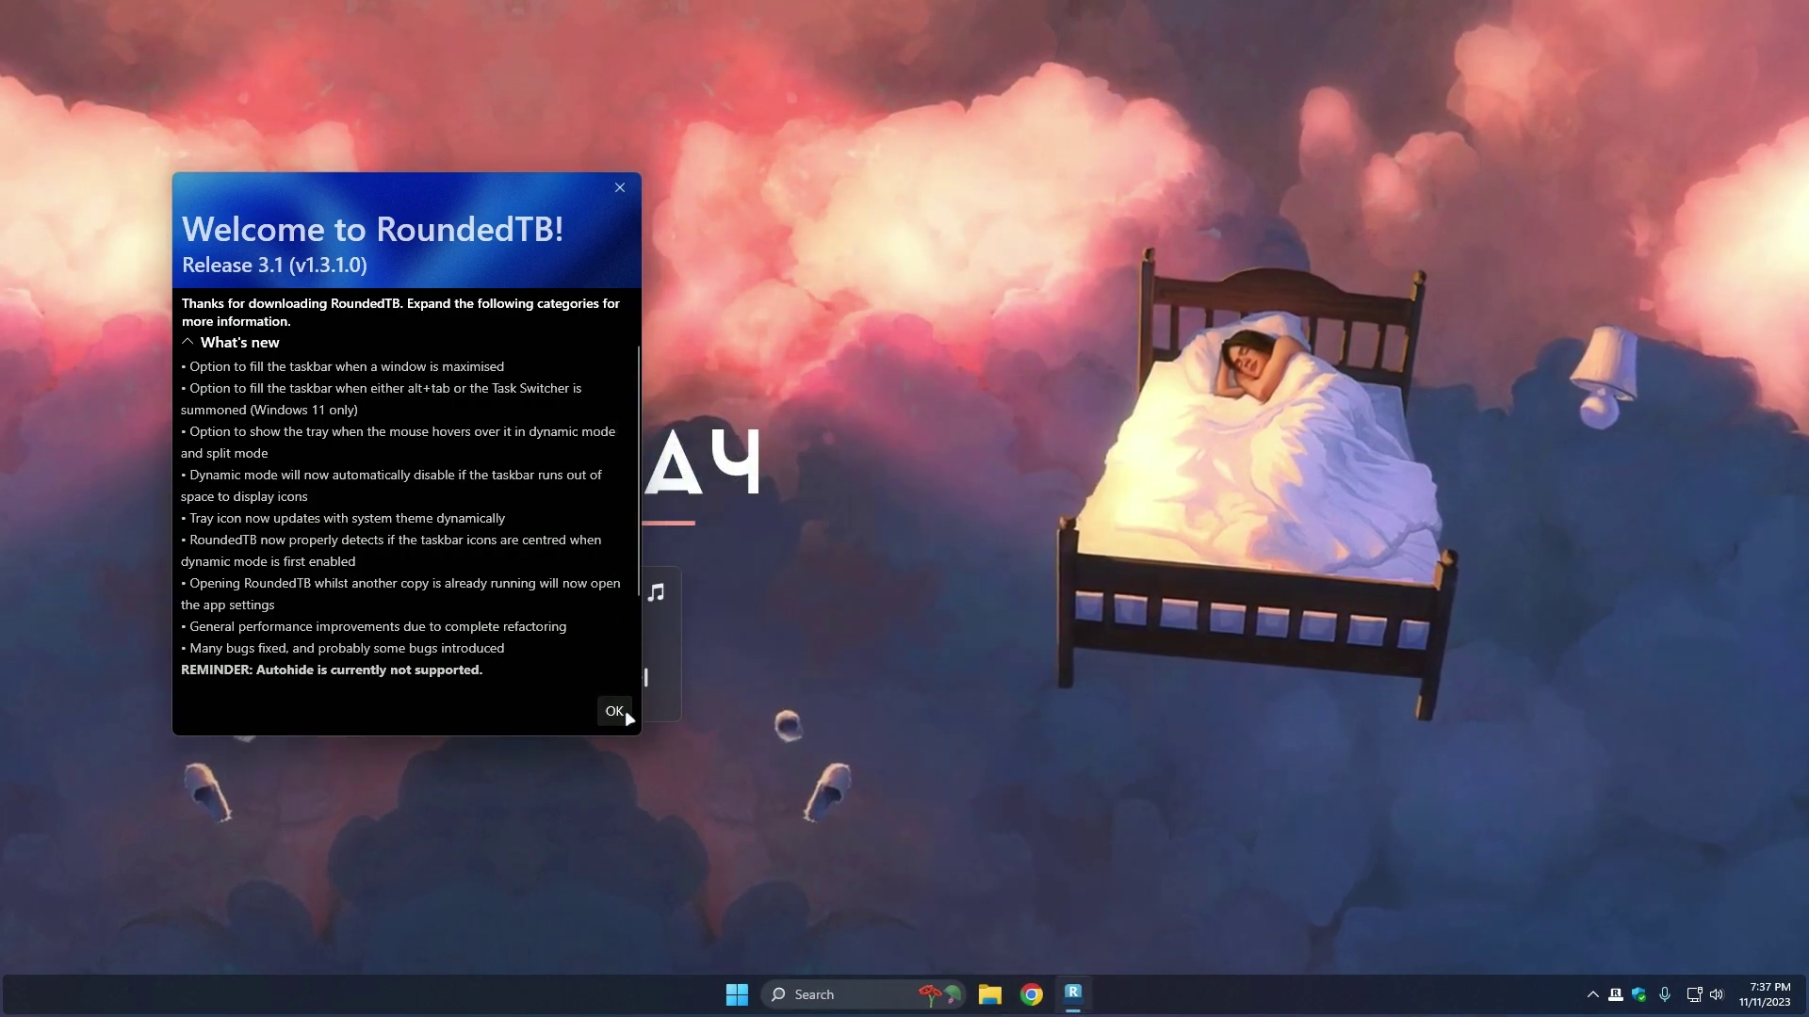
{"action": "left_click", "coordinate": [614, 712]}
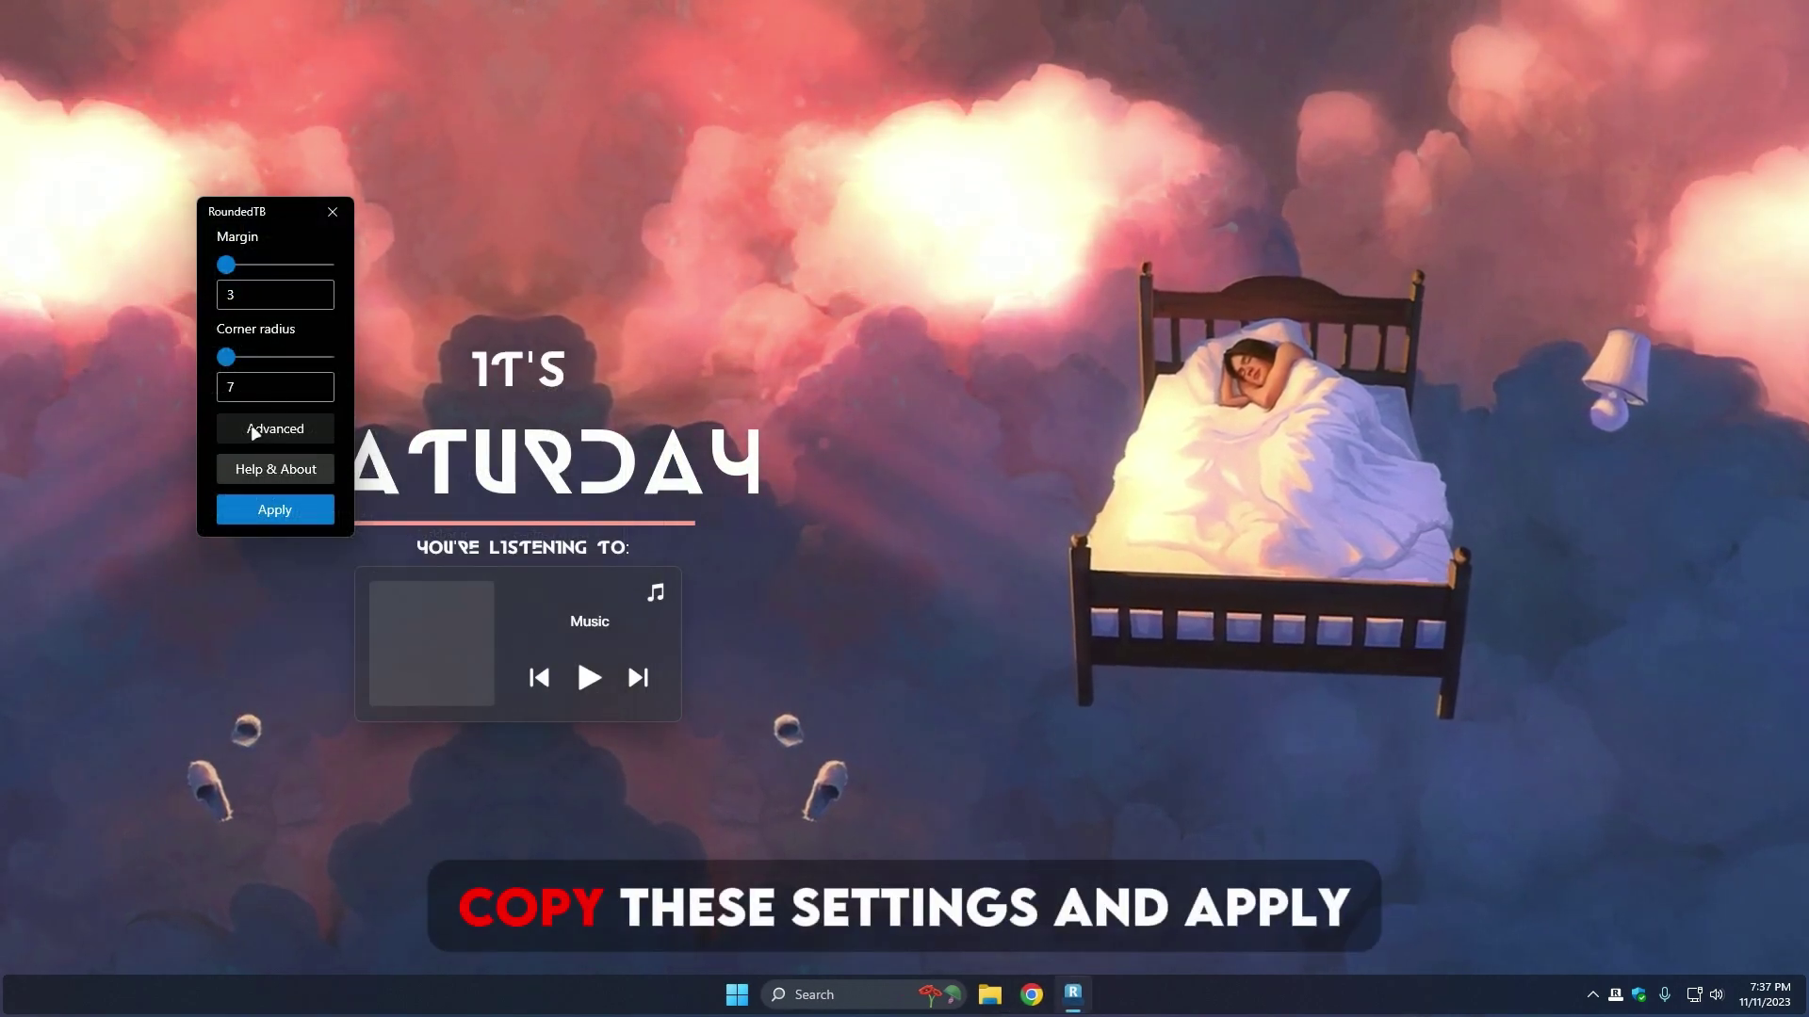
In RoundedTB's advanced settings, enable Dynamic mode, Show system tray on hover and Fill taskbar when maximised, apply them and close the settings
{"action": "left_click", "coordinate": [364, 357]}
{"action": "left_click", "coordinate": [364, 419]}
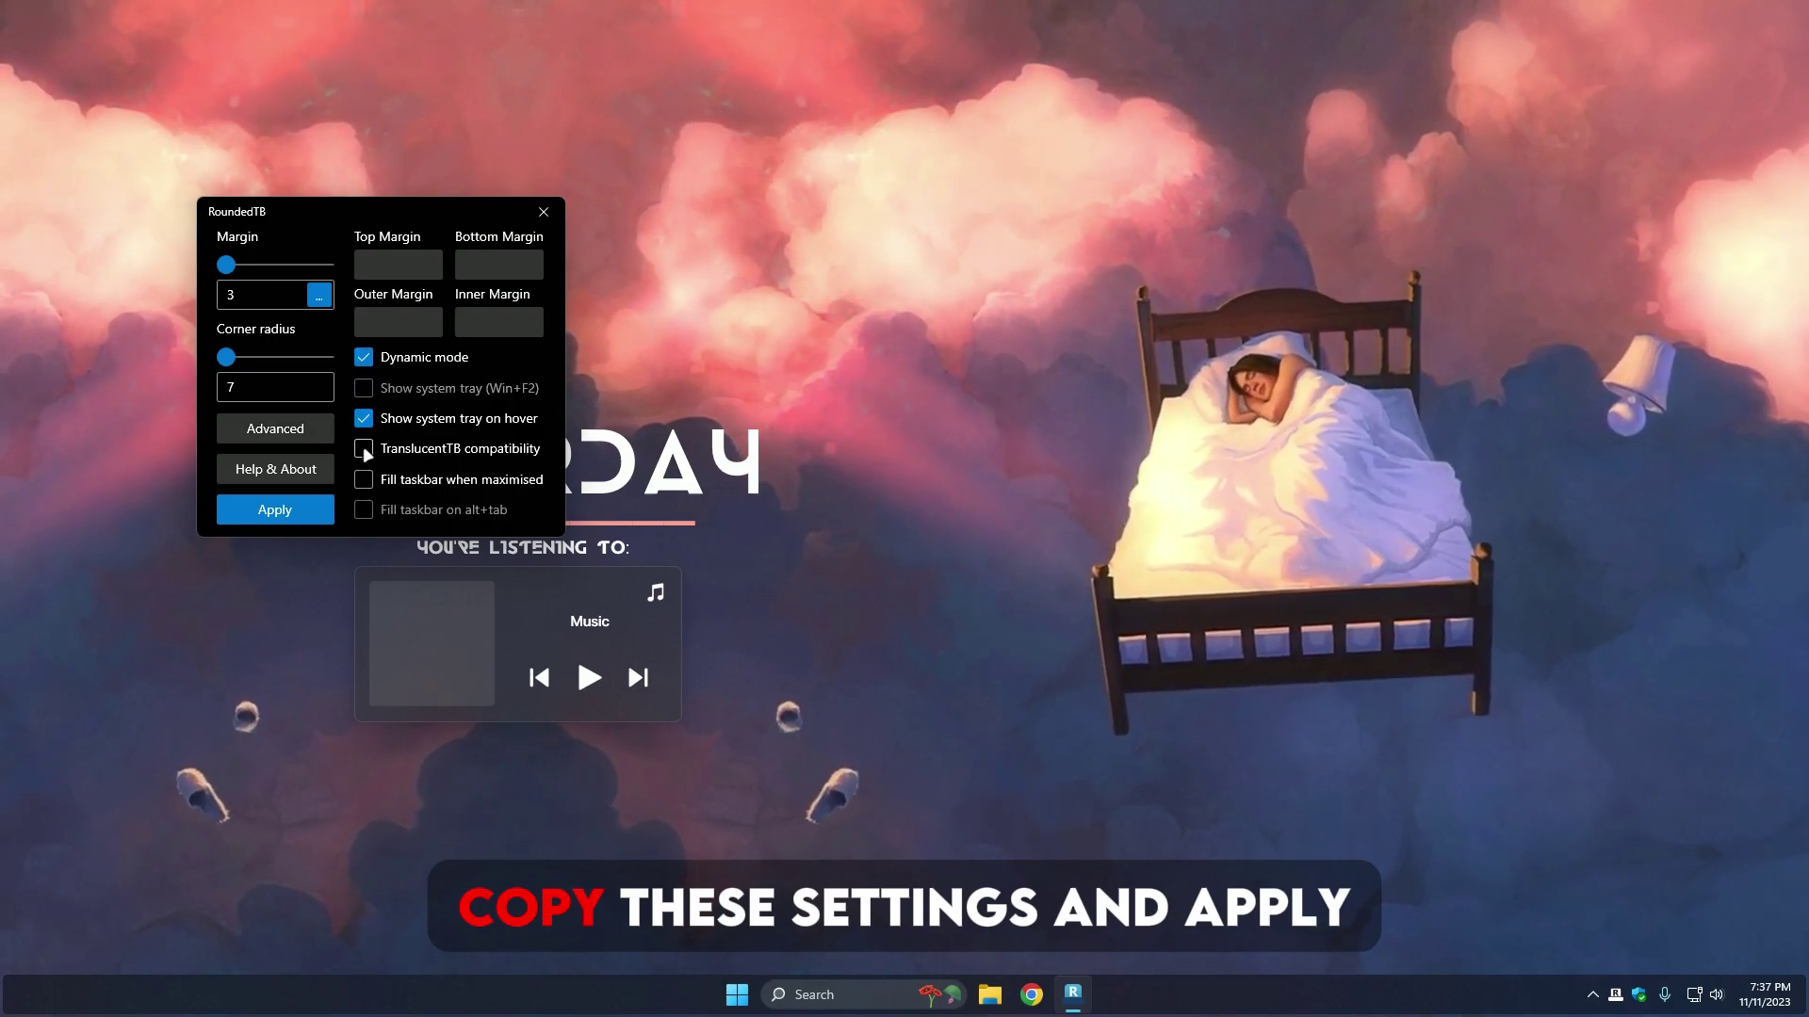
{"action": "left_click", "coordinate": [364, 480]}
{"action": "left_click", "coordinate": [296, 514]}
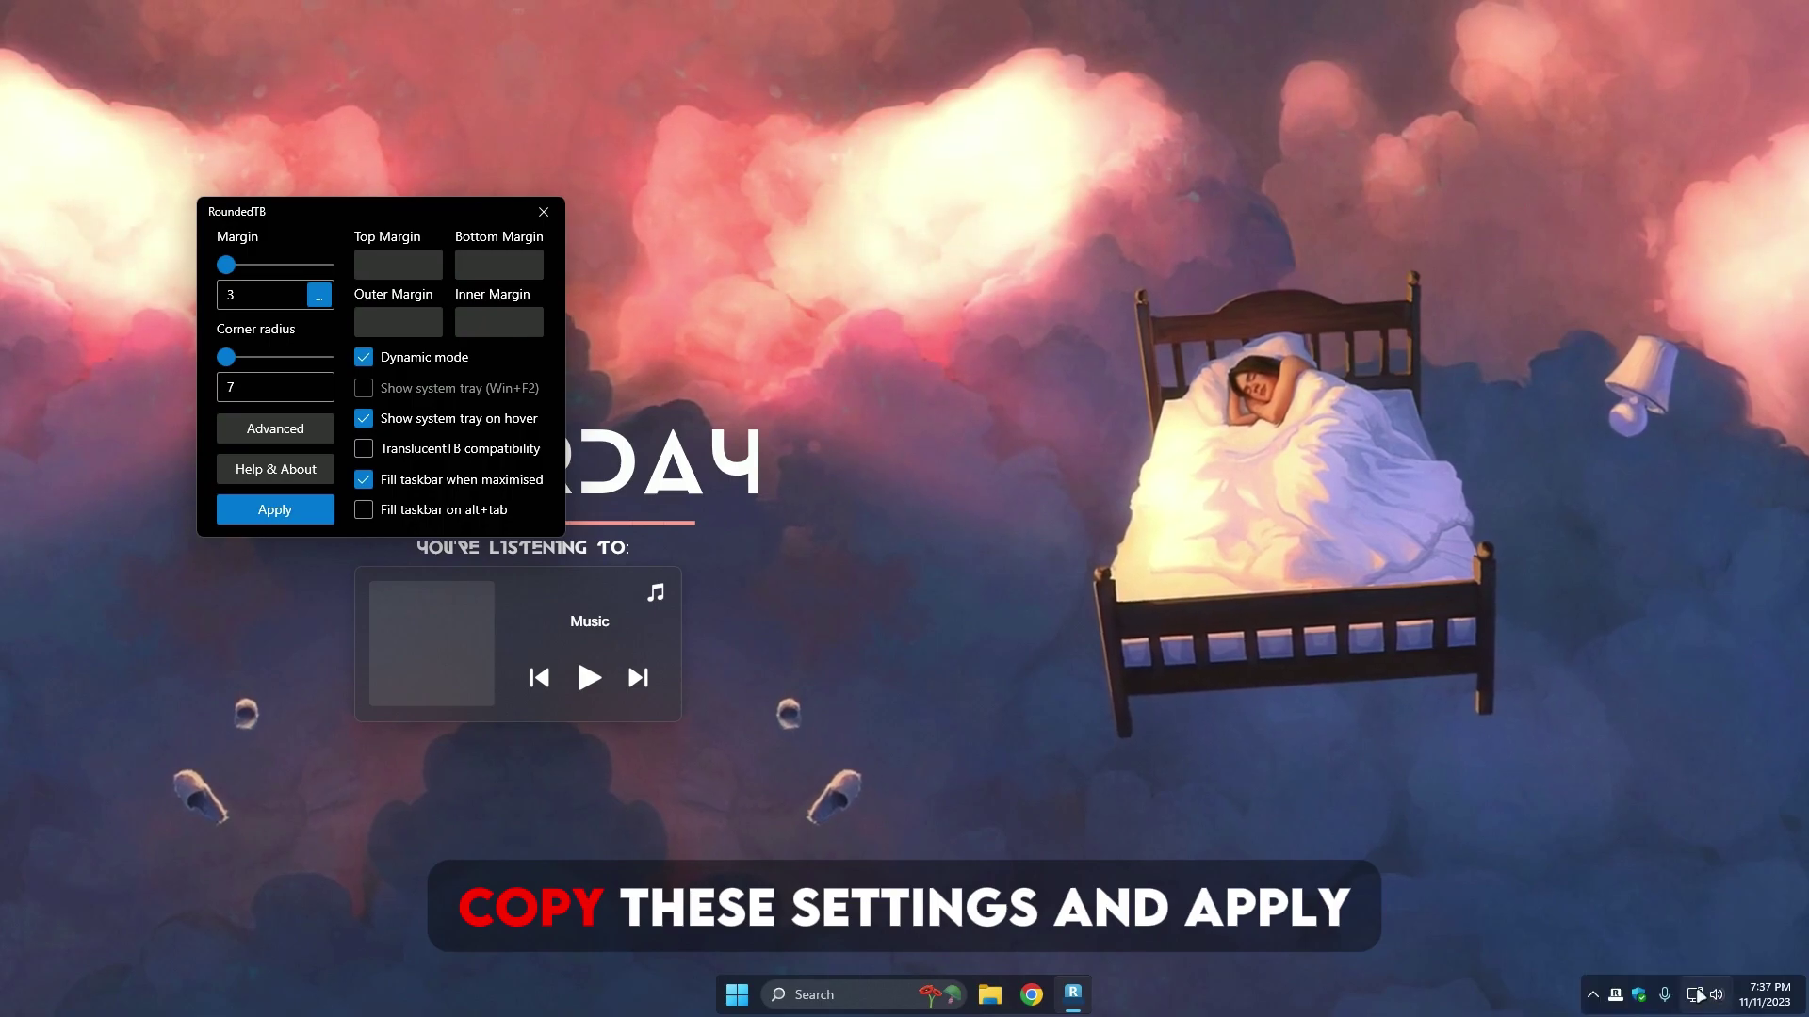
{"action": "left_click", "coordinate": [544, 212]}
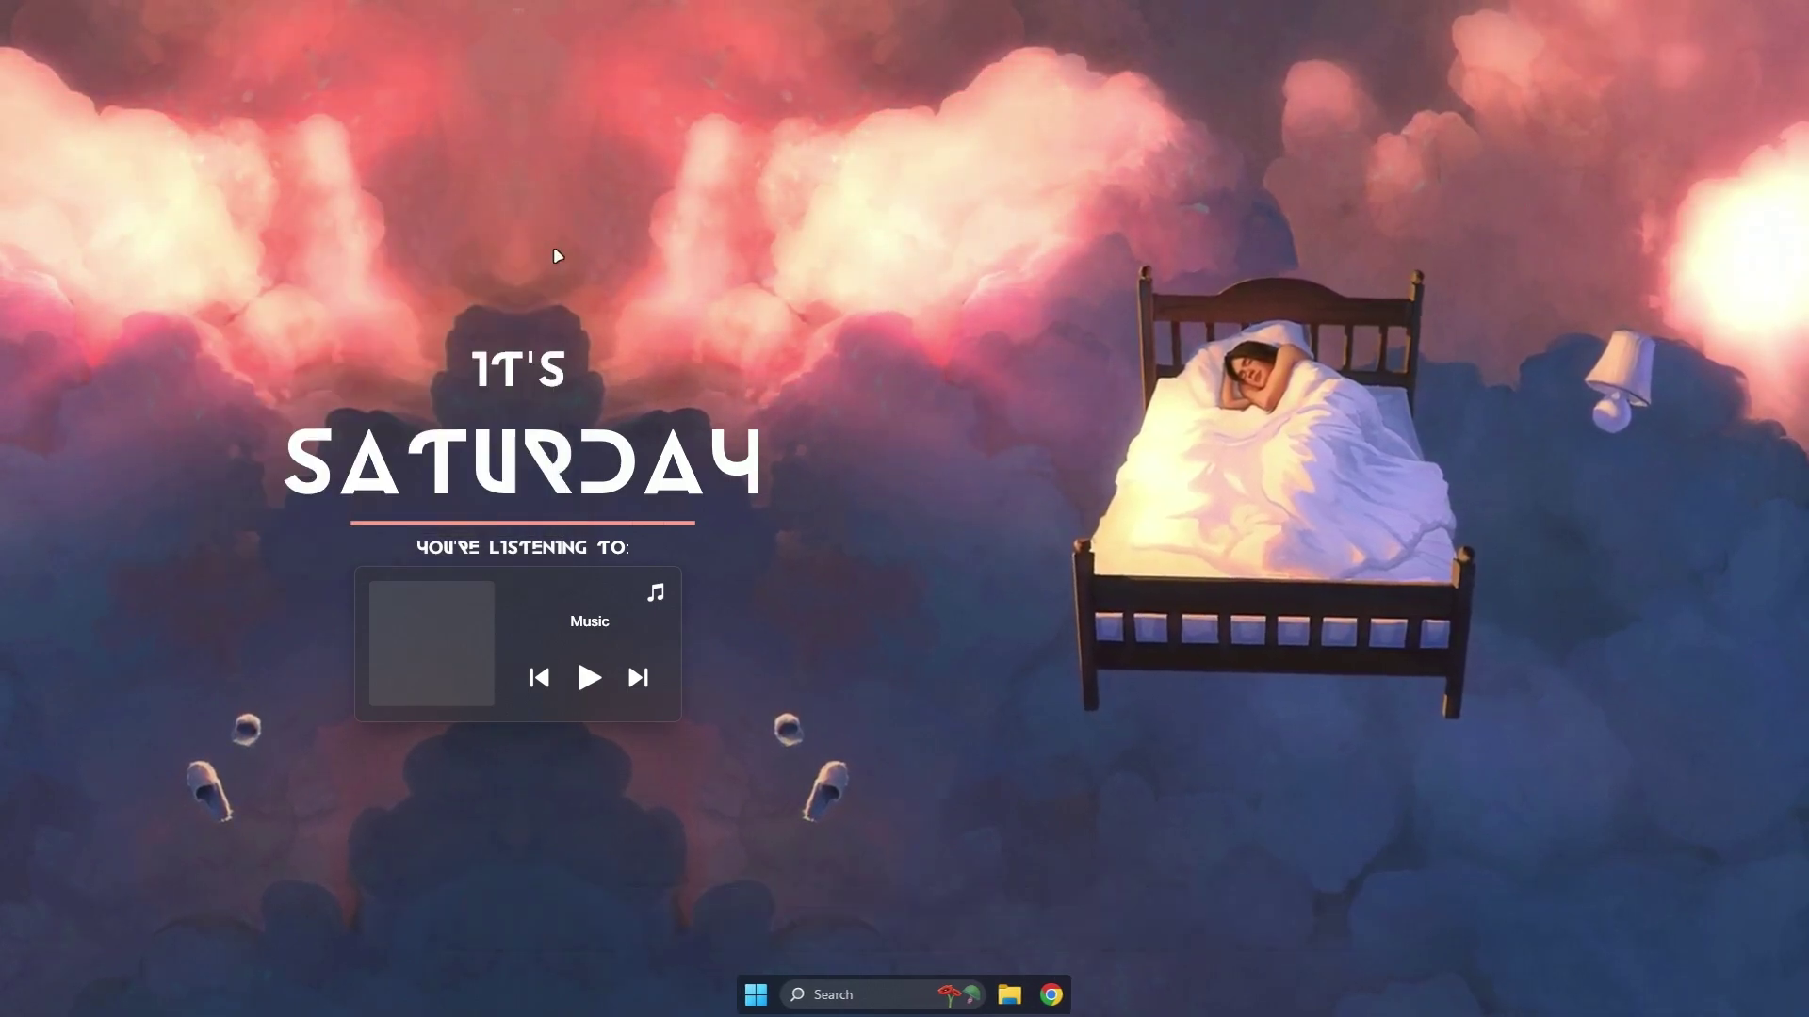
{"action": "right_click", "coordinate": [909, 365]}
{"action": "left_click", "coordinate": [1002, 654]}
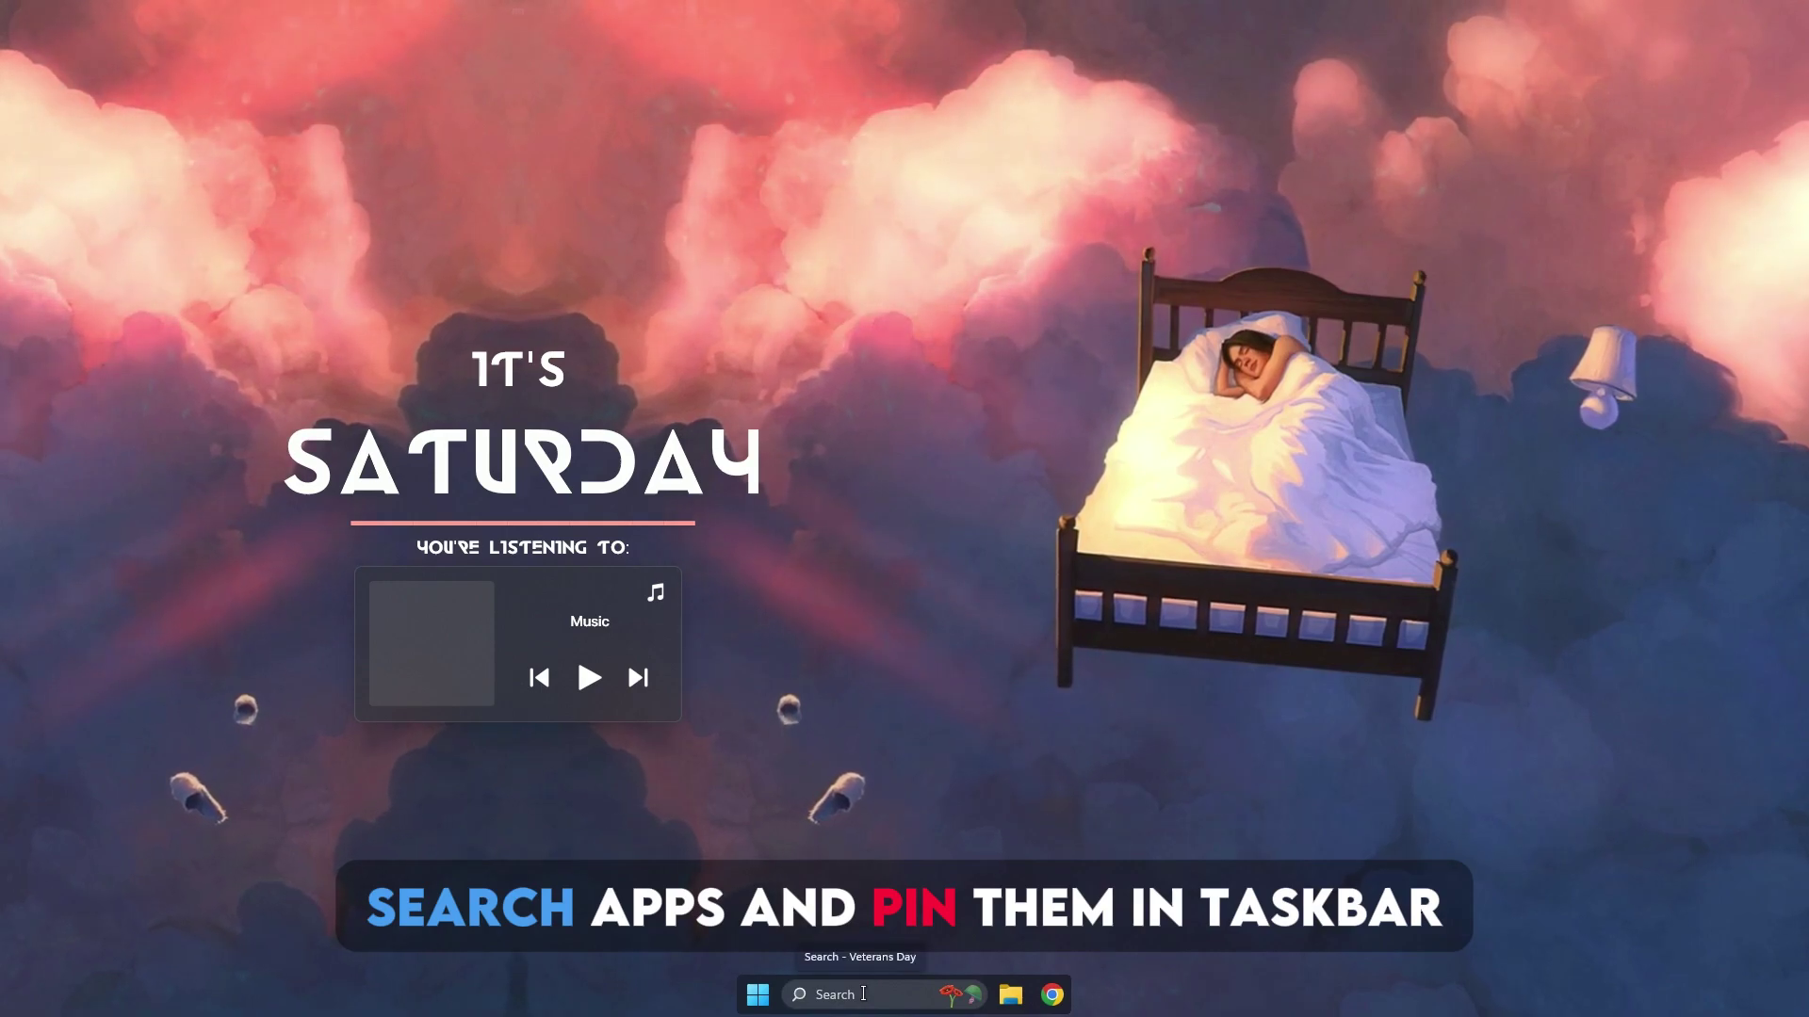
Search Windows for "epic" and pin Epic Games Launcher to the taskbar
{"action": "left_click", "coordinate": [863, 994]}
{"action": "type", "text": "epiv"}
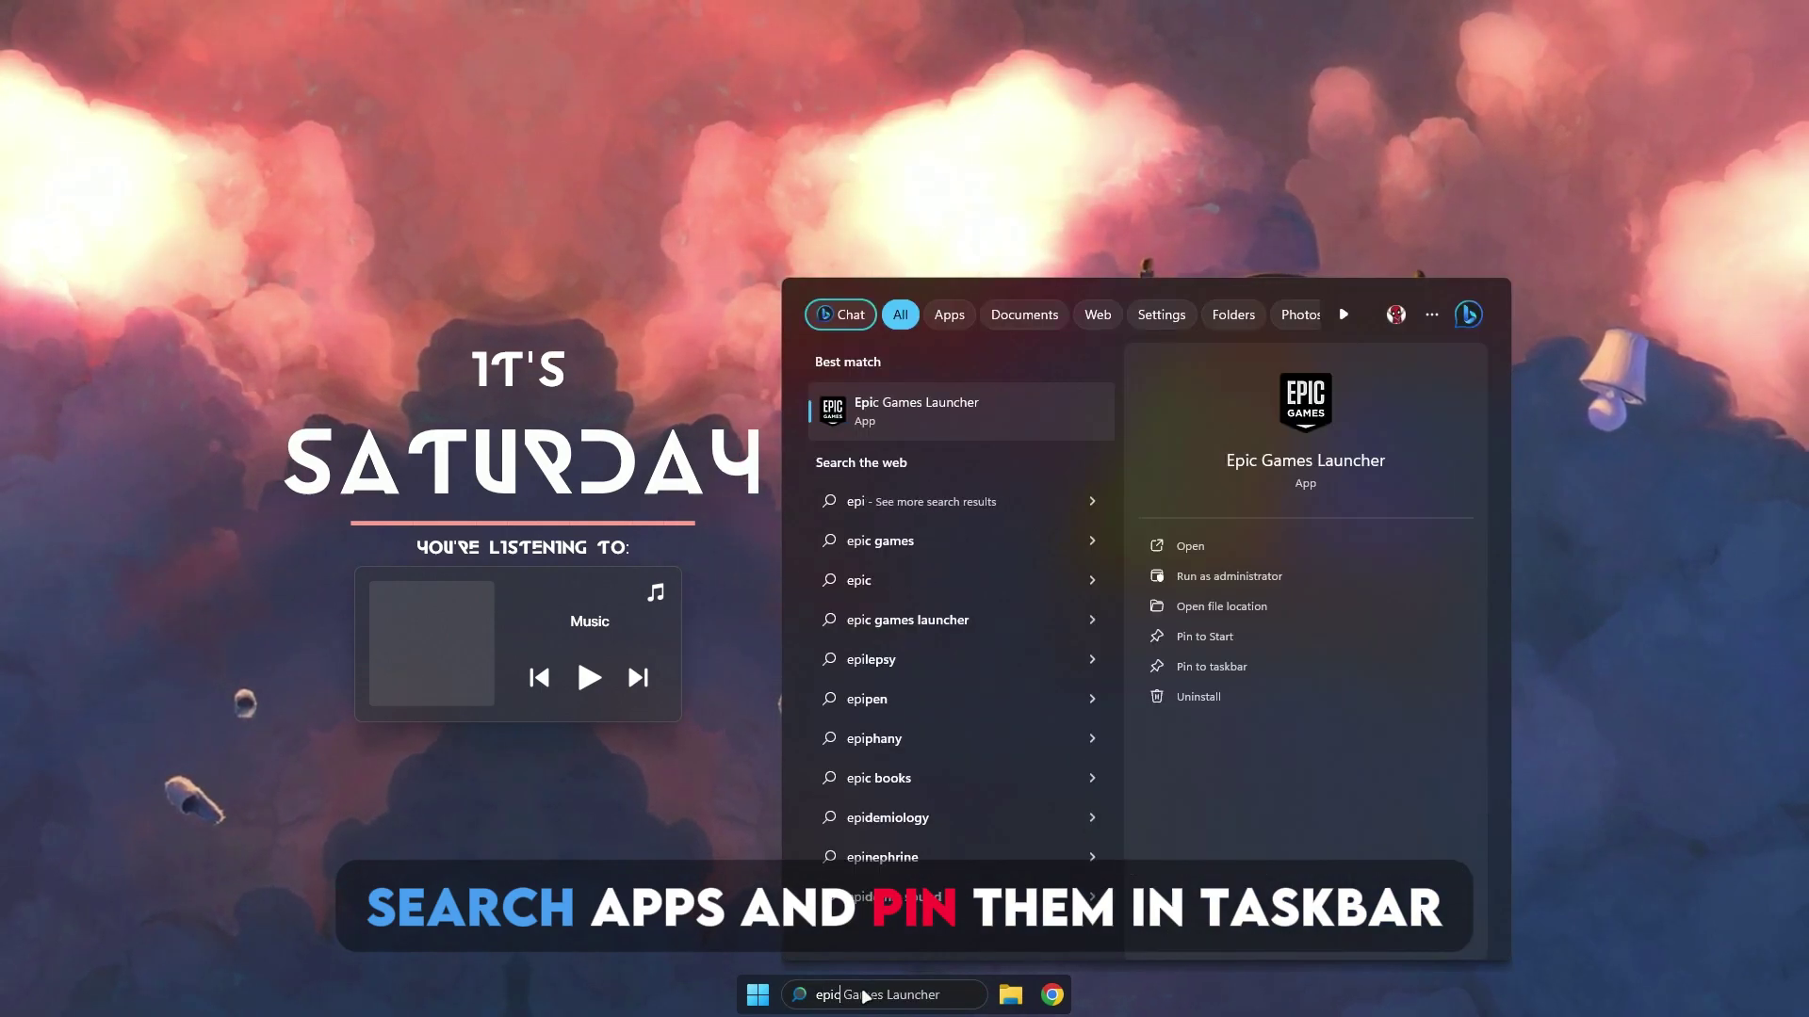
{"action": "right_click", "coordinate": [1019, 426]}
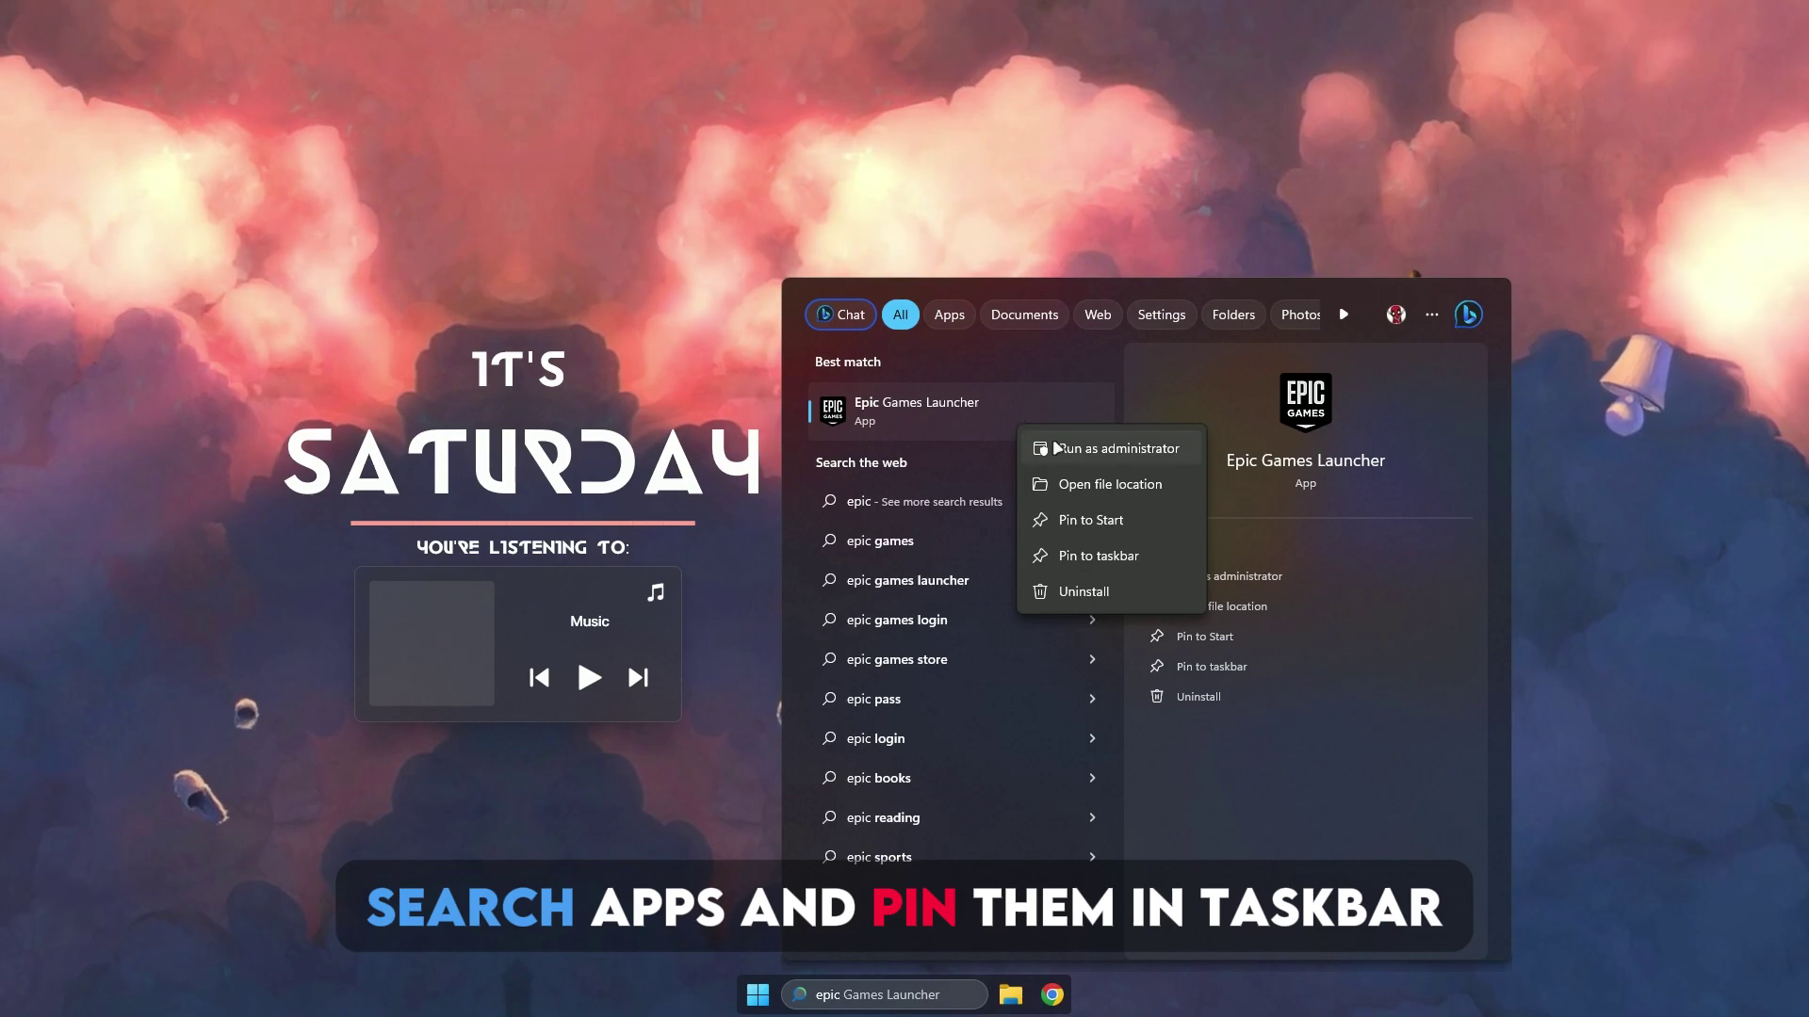
{"action": "left_click", "coordinate": [1127, 556]}
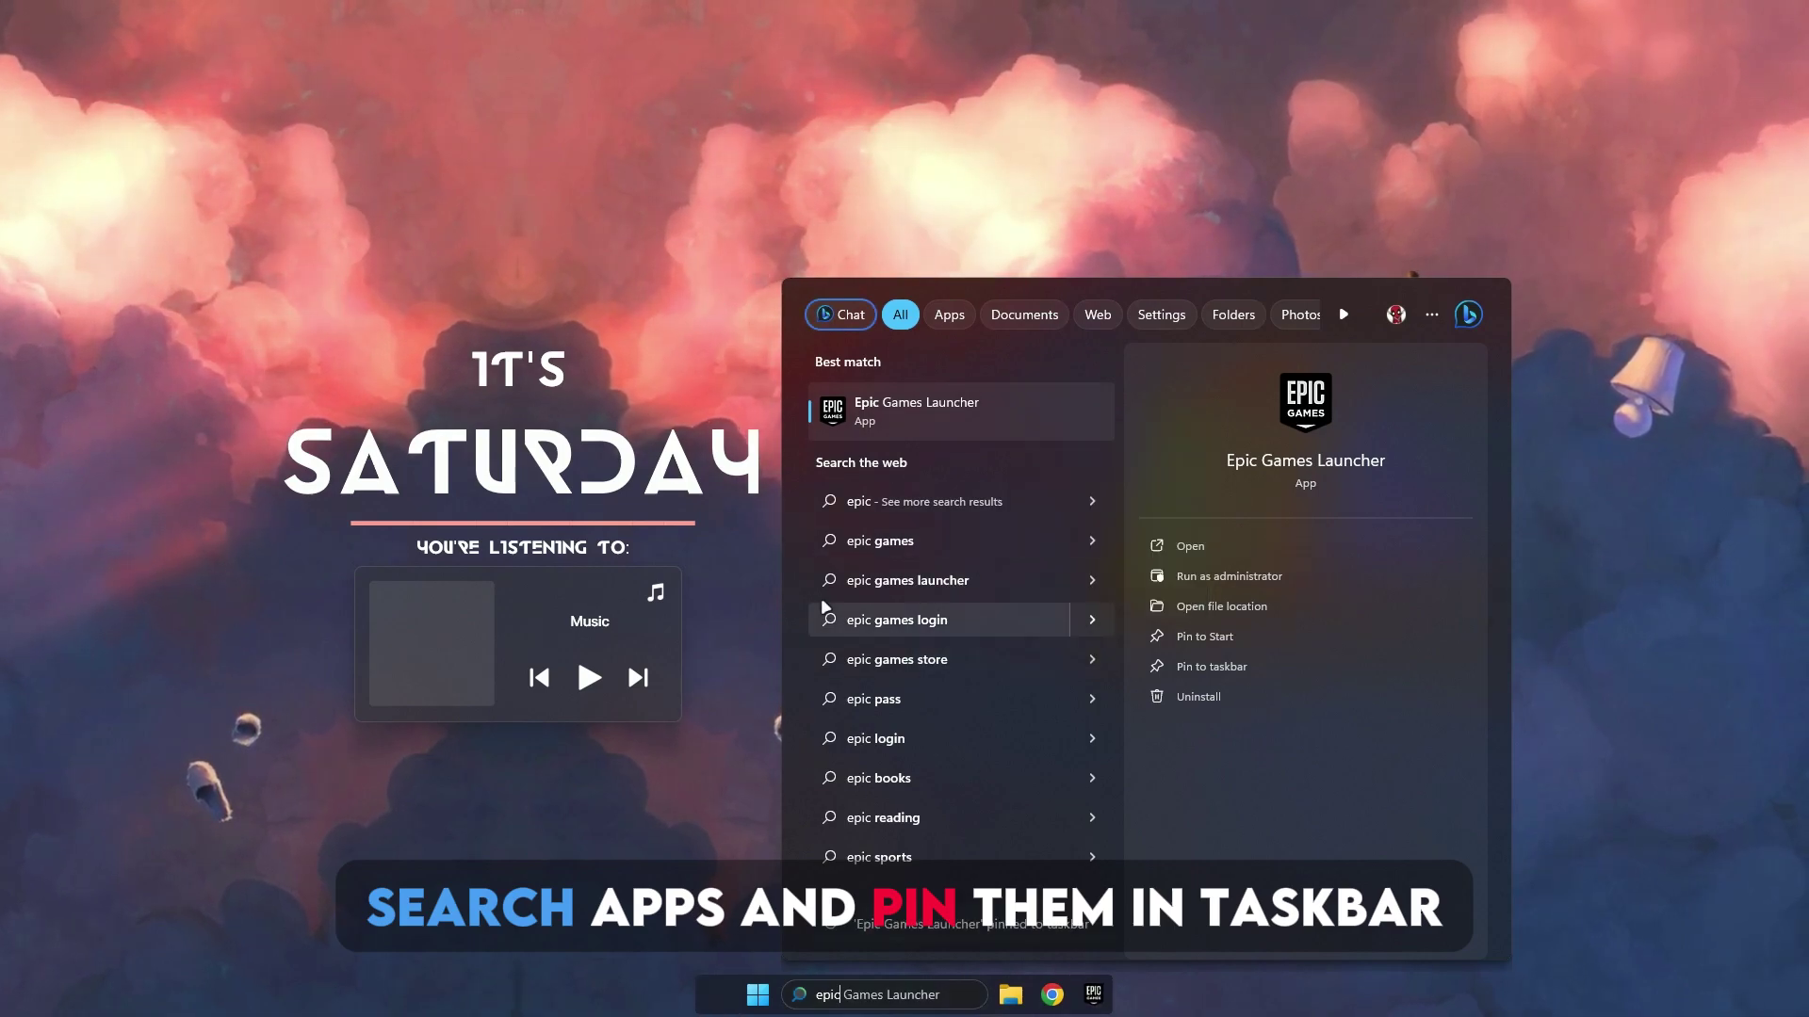
Search Windows for "steam", pin the Steam app to the taskbar and close the search
{"action": "double_click", "coordinate": [839, 996]}
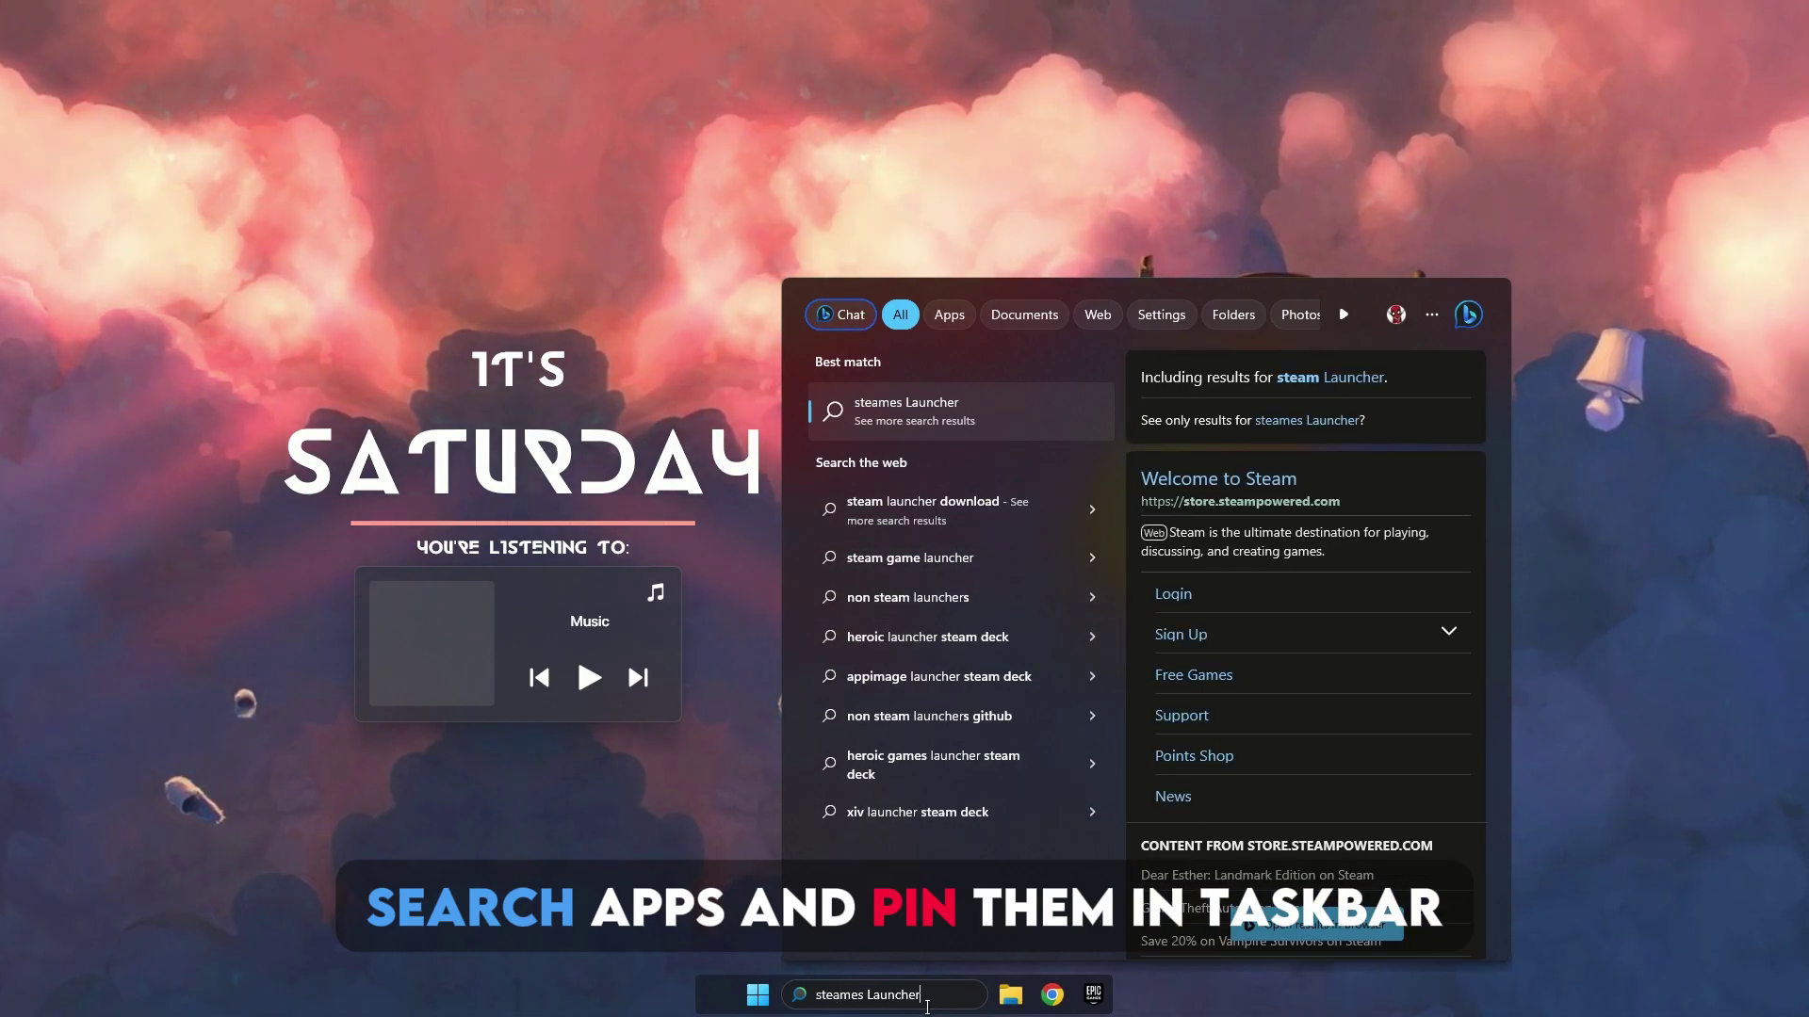
{"action": "key", "text": "shift+End"}
{"action": "left_click", "coordinate": [864, 995]}
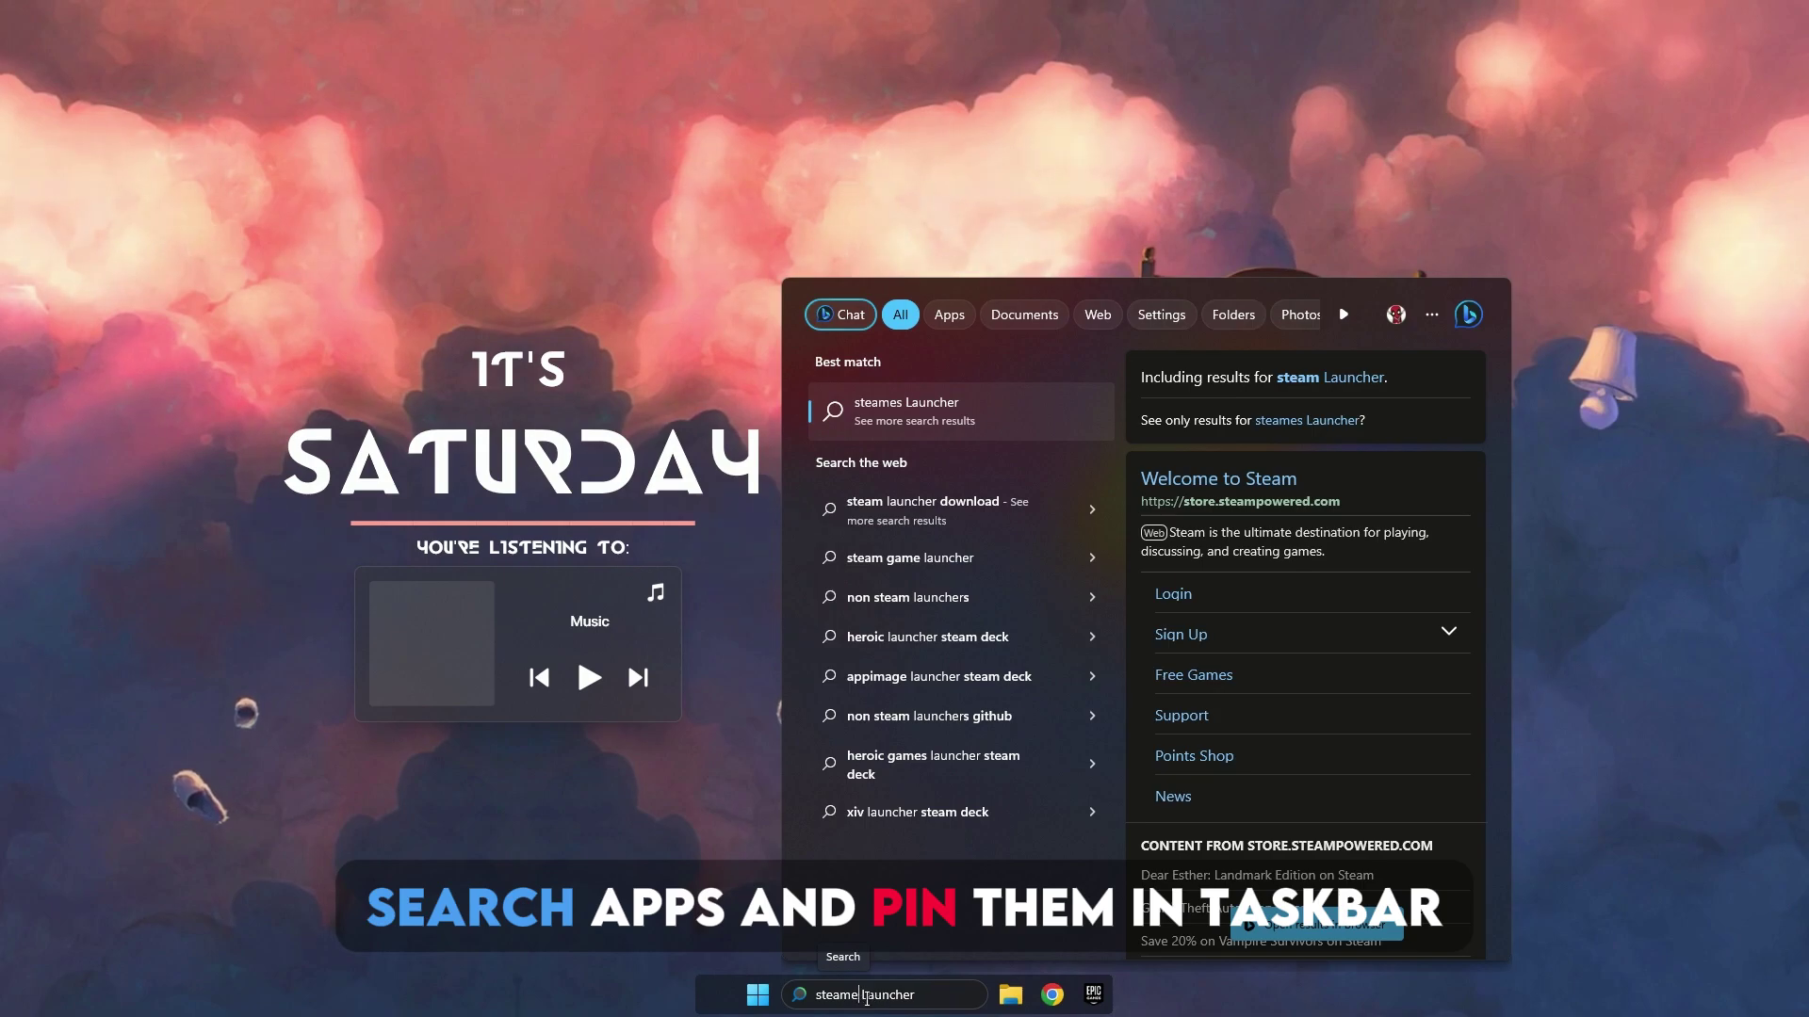
{"action": "key", "text": "BackSpace"}
{"action": "double_click", "coordinate": [859, 994]}
{"action": "key", "text": "BackSpace"}
{"action": "key", "text": "BackSpace"}
{"action": "key", "text": "BackSpace"}
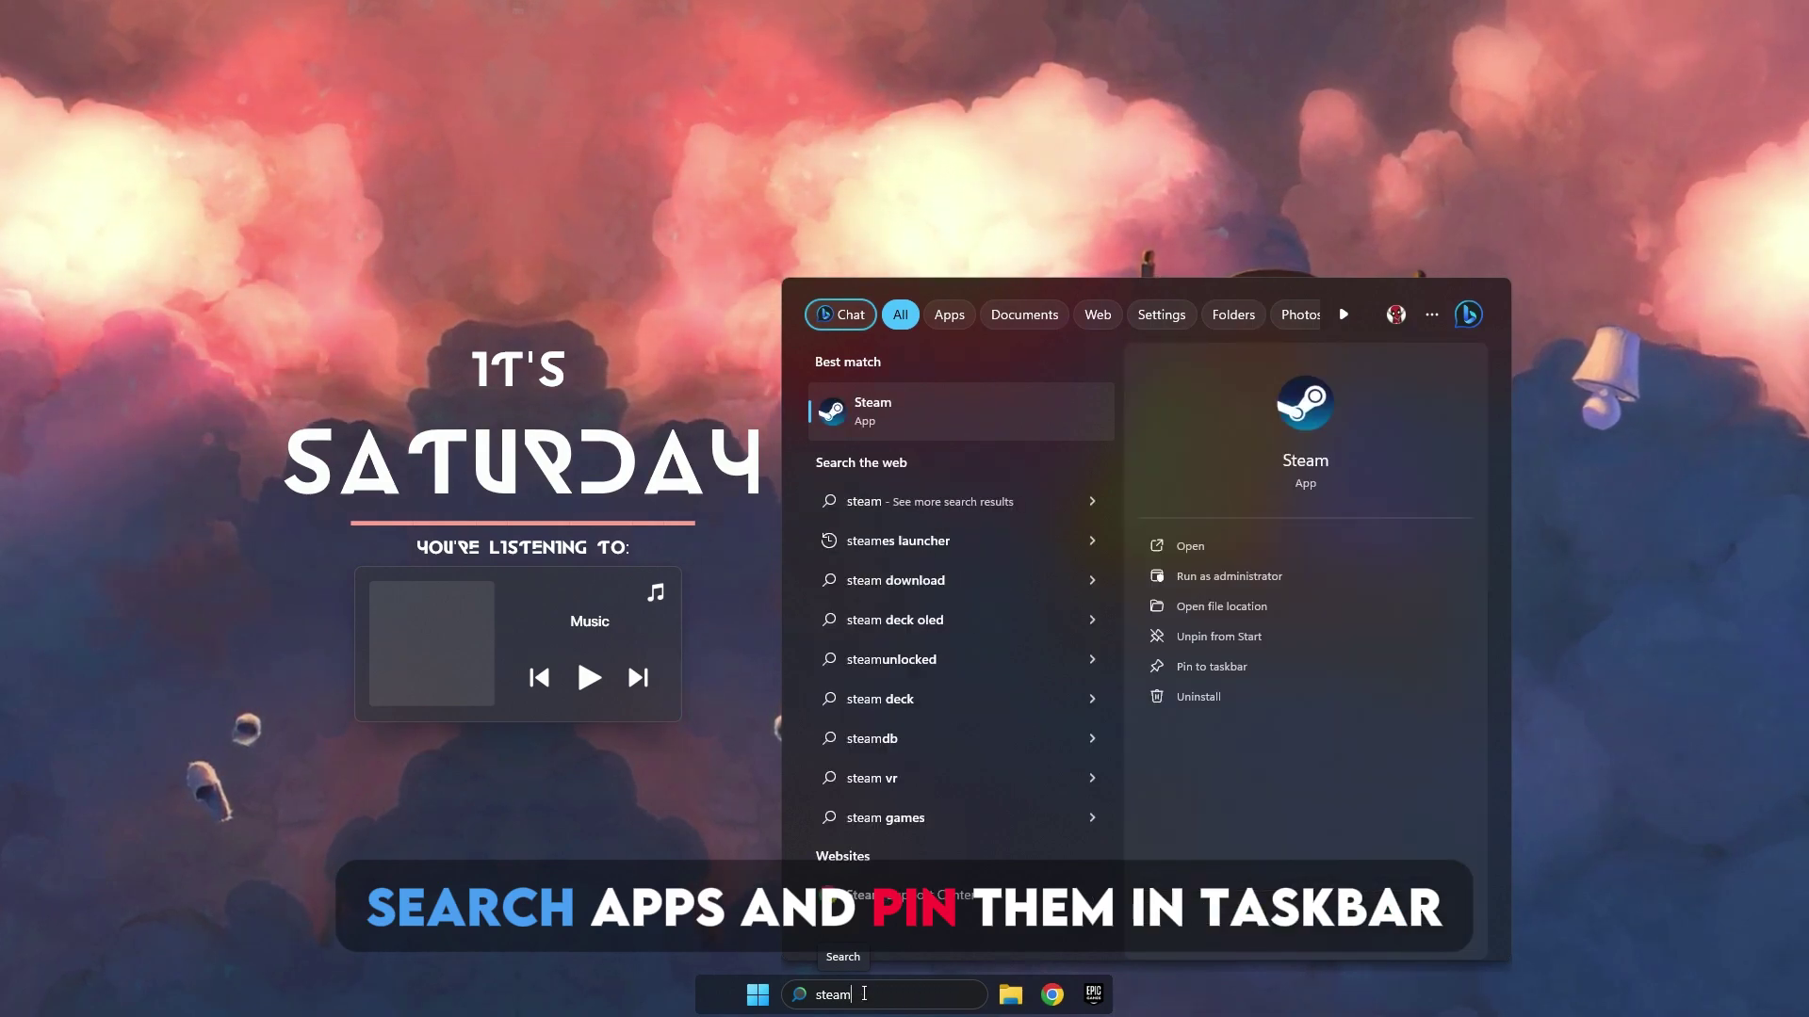
{"action": "right_click", "coordinate": [909, 405]}
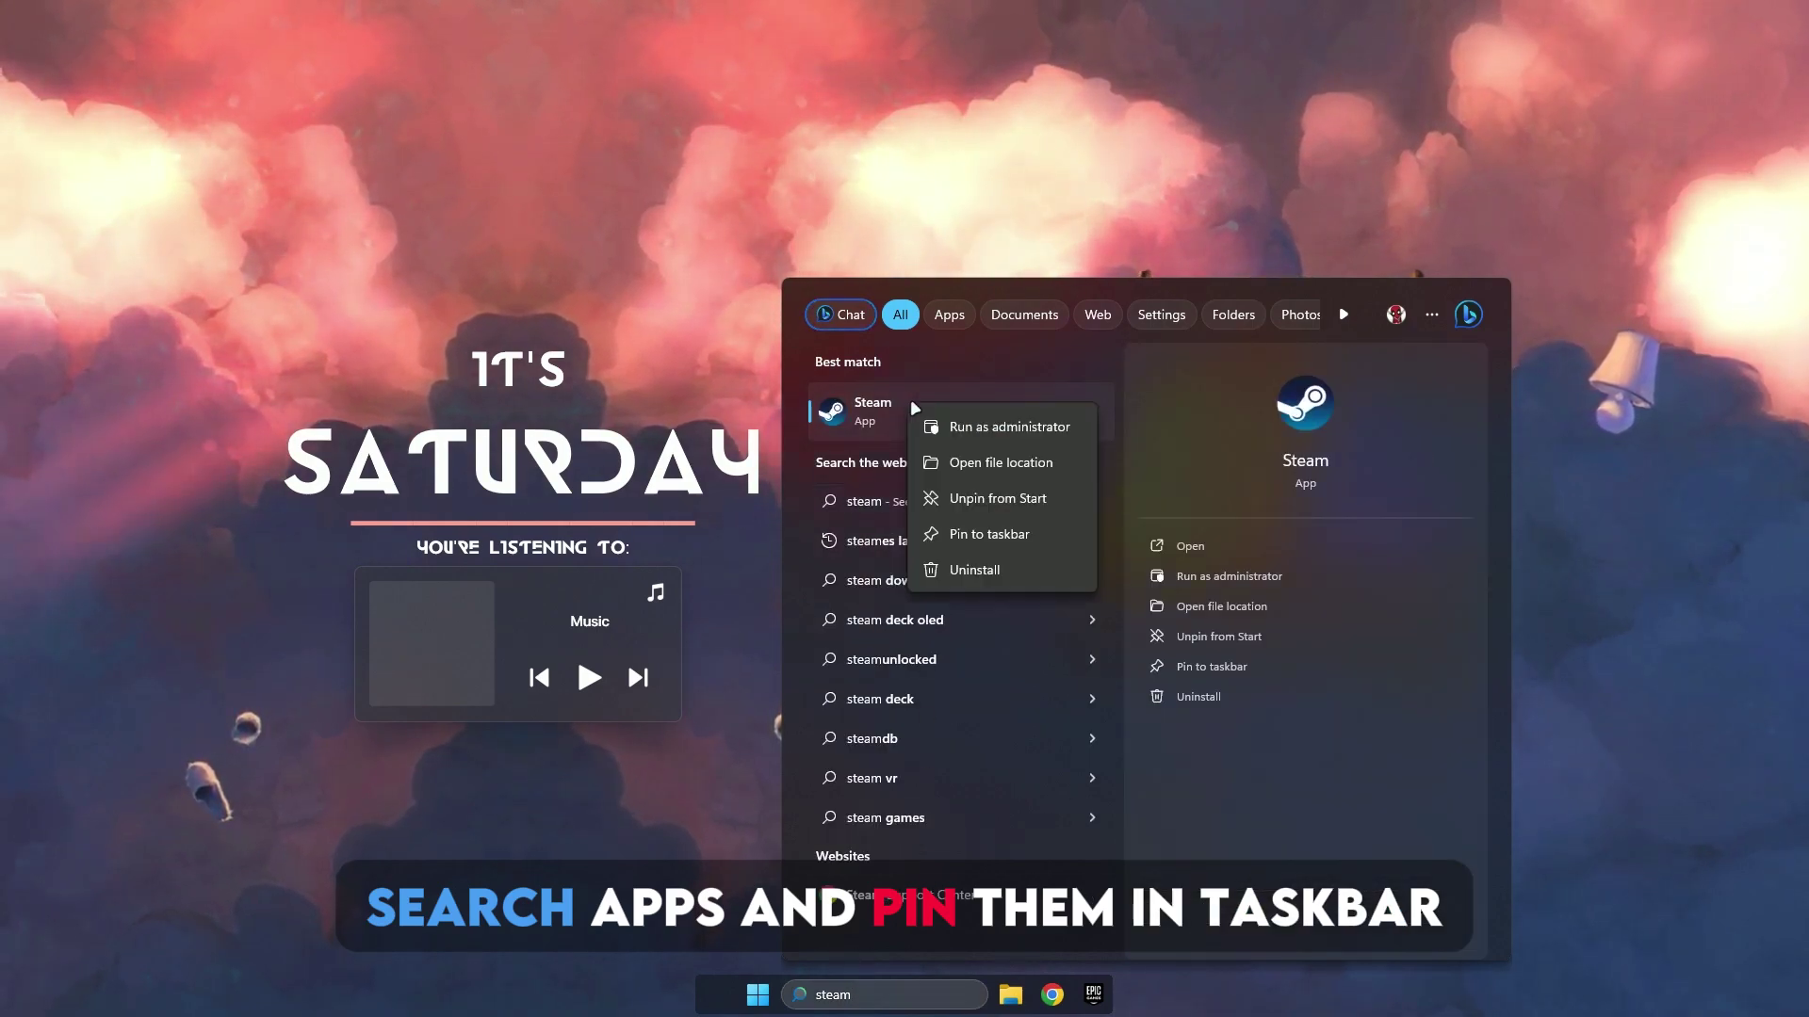
{"action": "left_click", "coordinate": [985, 541]}
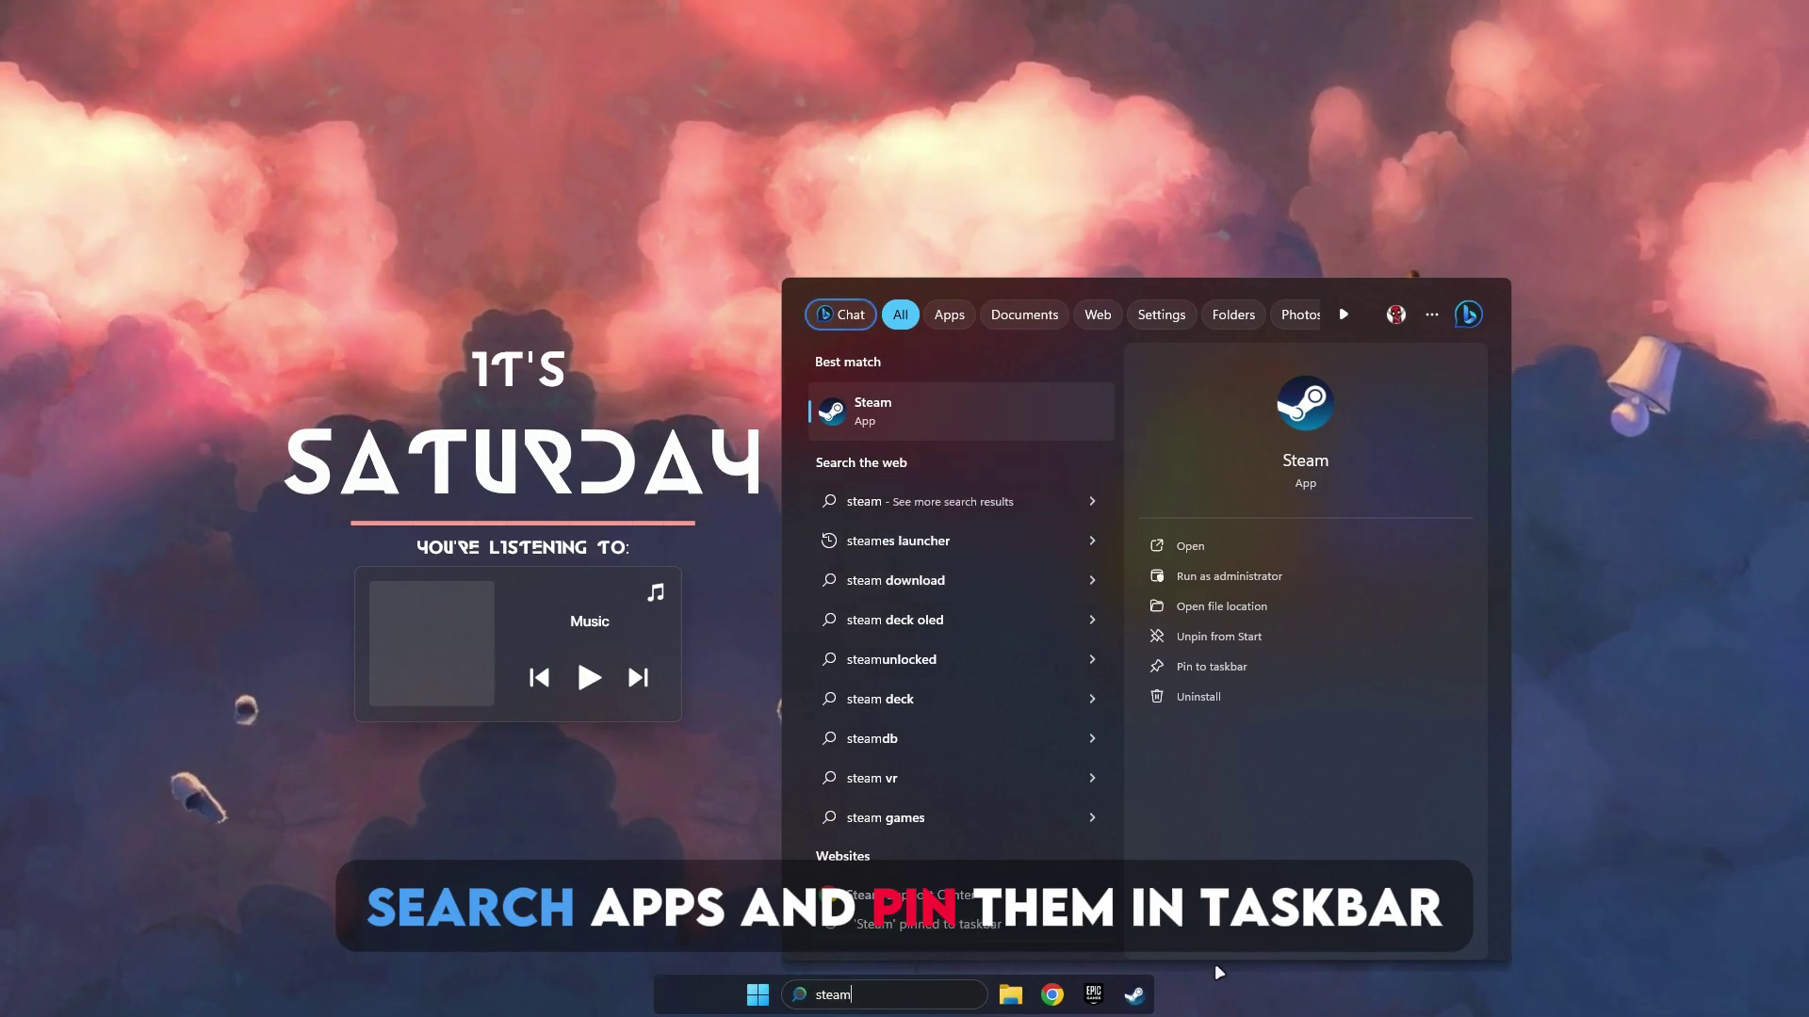
{"action": "key", "text": "Escape"}
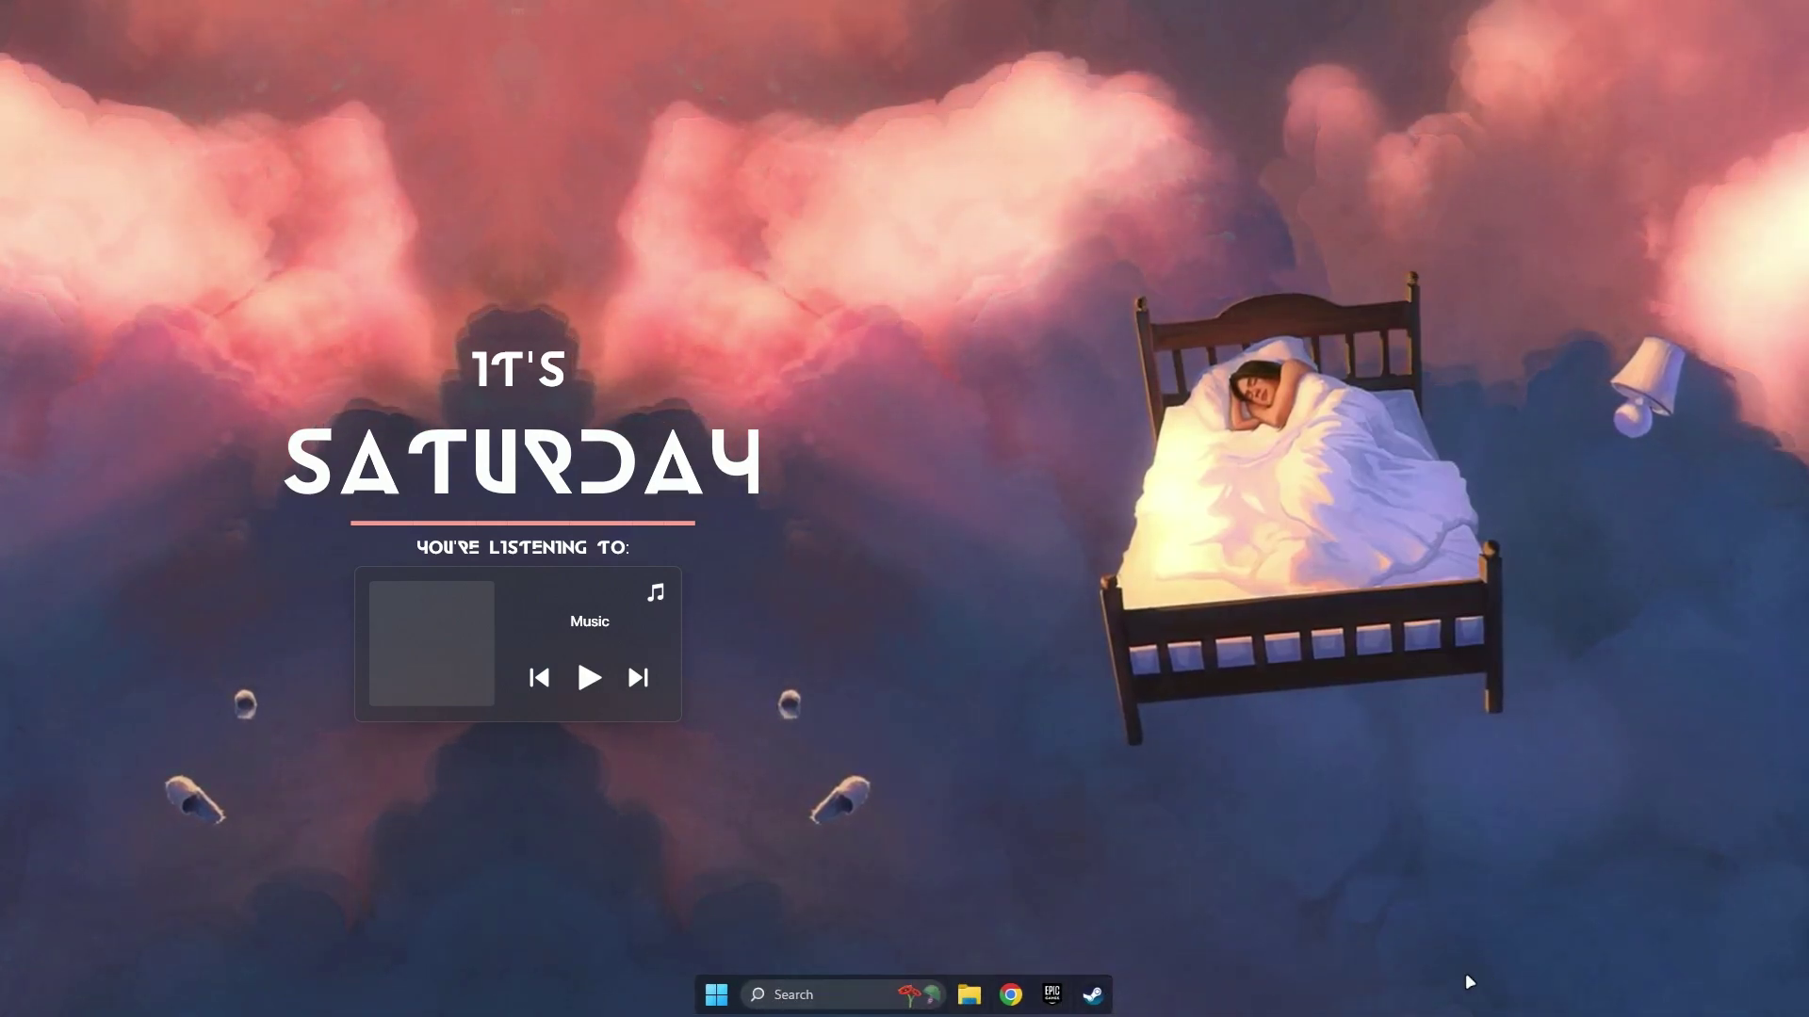